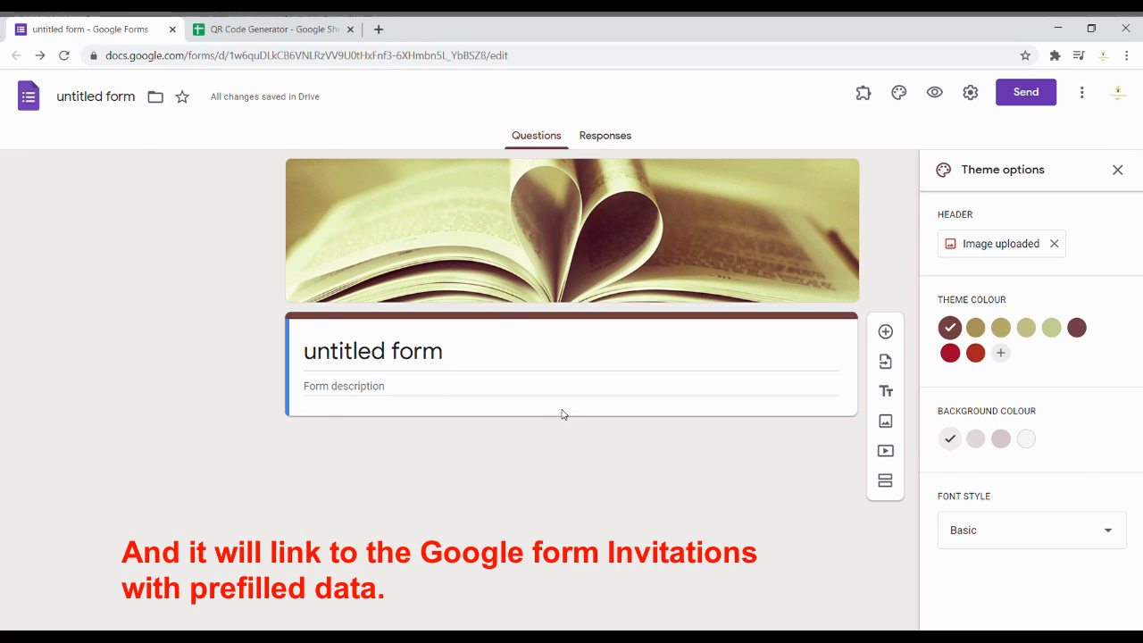
Step: Switch from the invitation form to the empty QR Code Generator spreadsheet
left_click(297, 38)
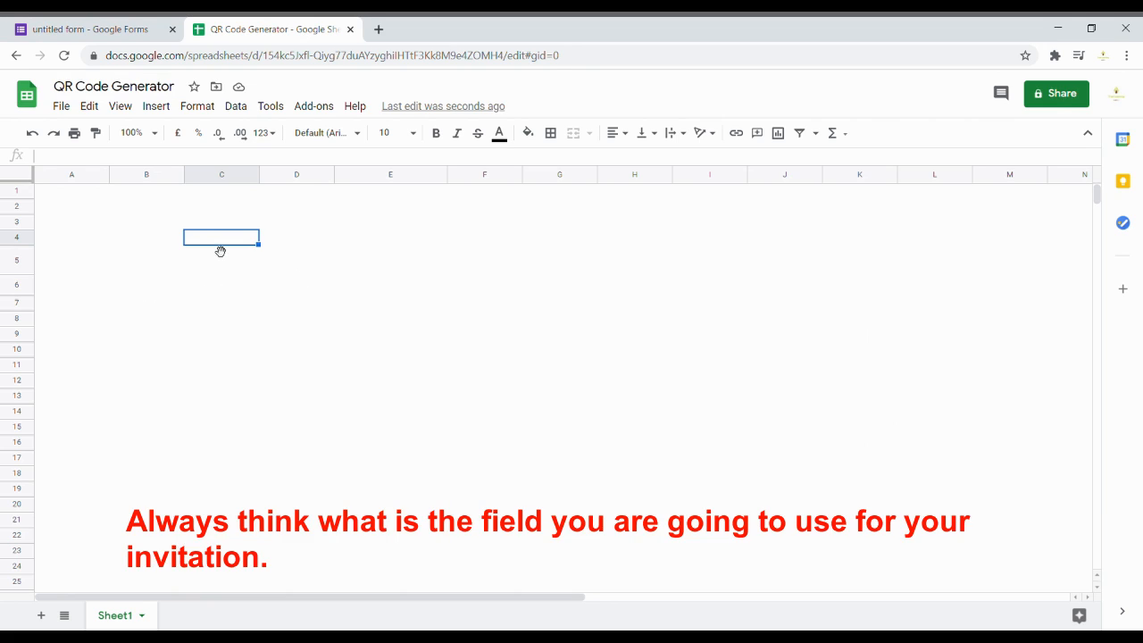
Step: Enter the Name and Department headers in cells B4 and C4
left_click(171, 243)
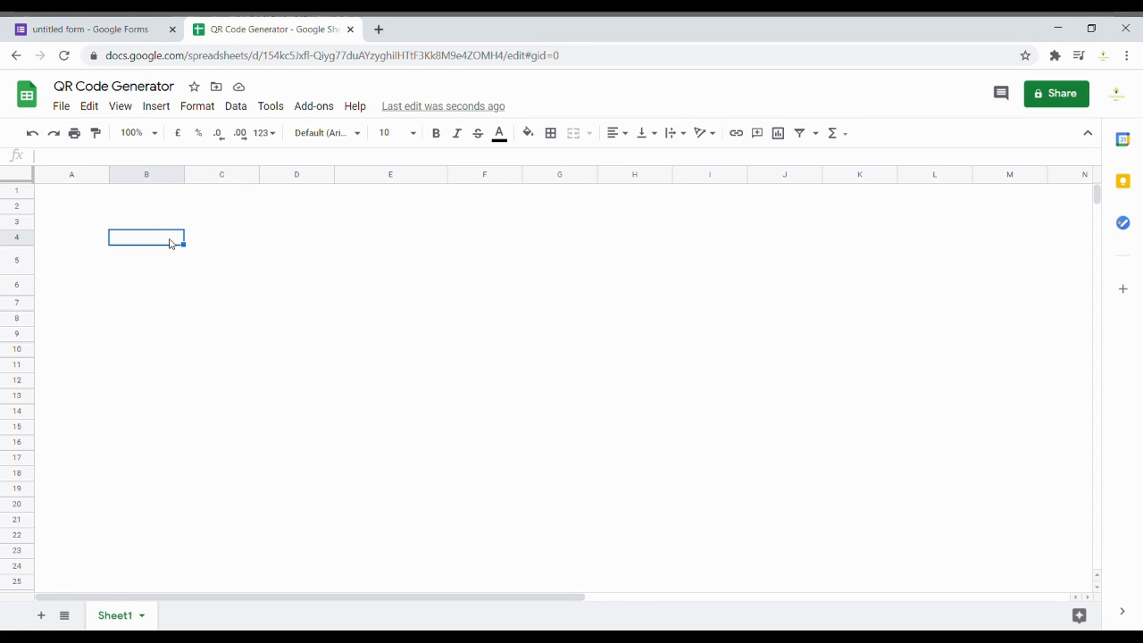
type("Nma")
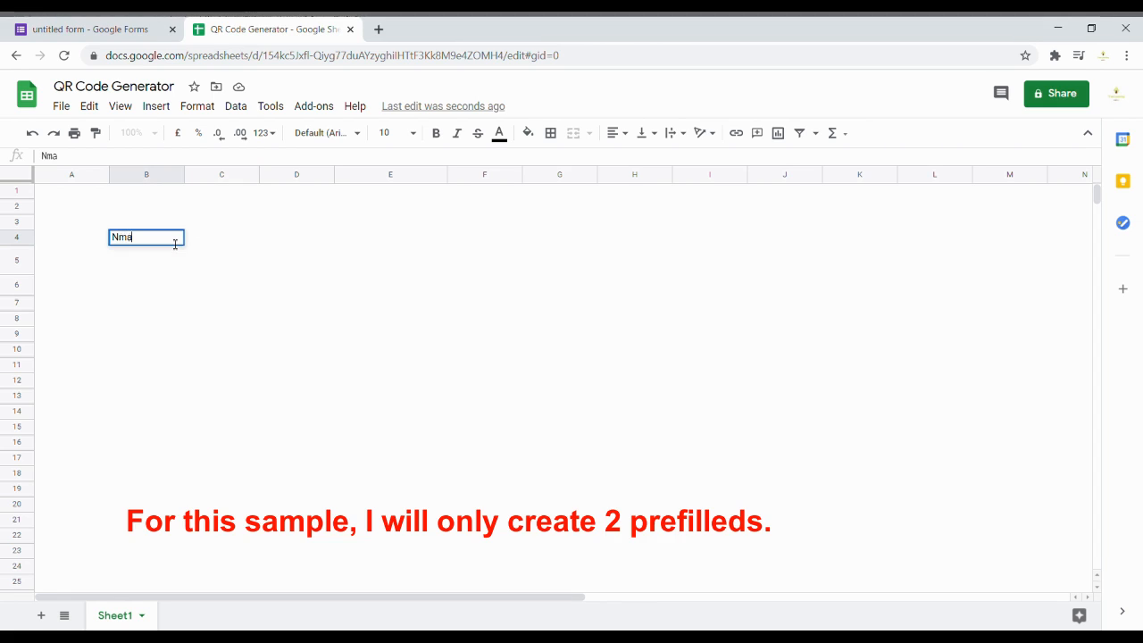
key("BackSpace")
type("ame")
key("Tab")
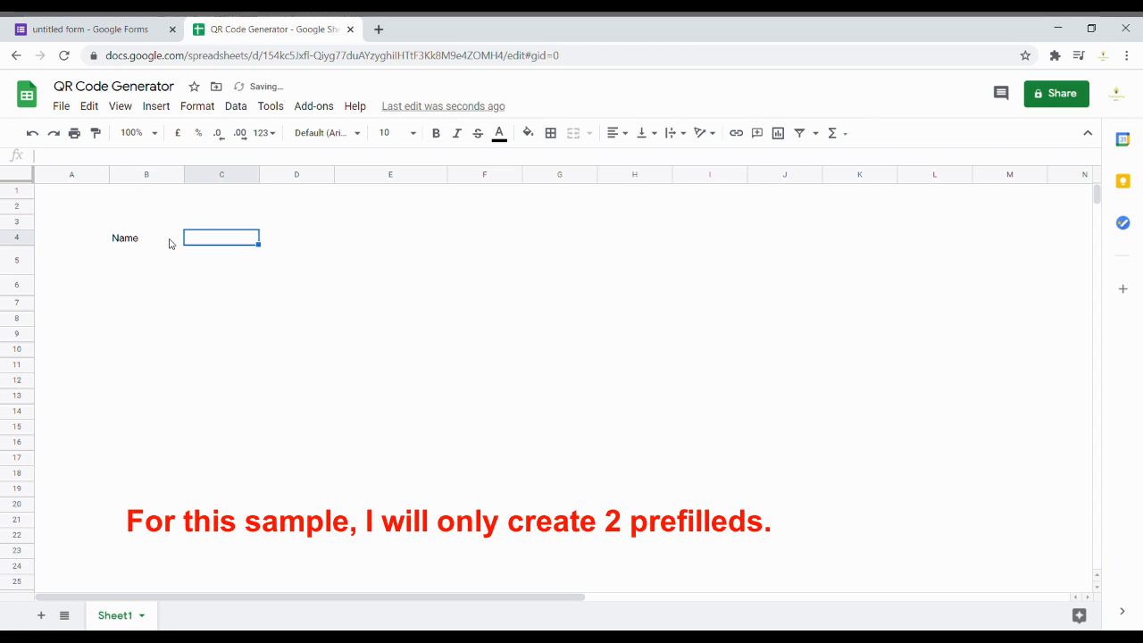
type("D")
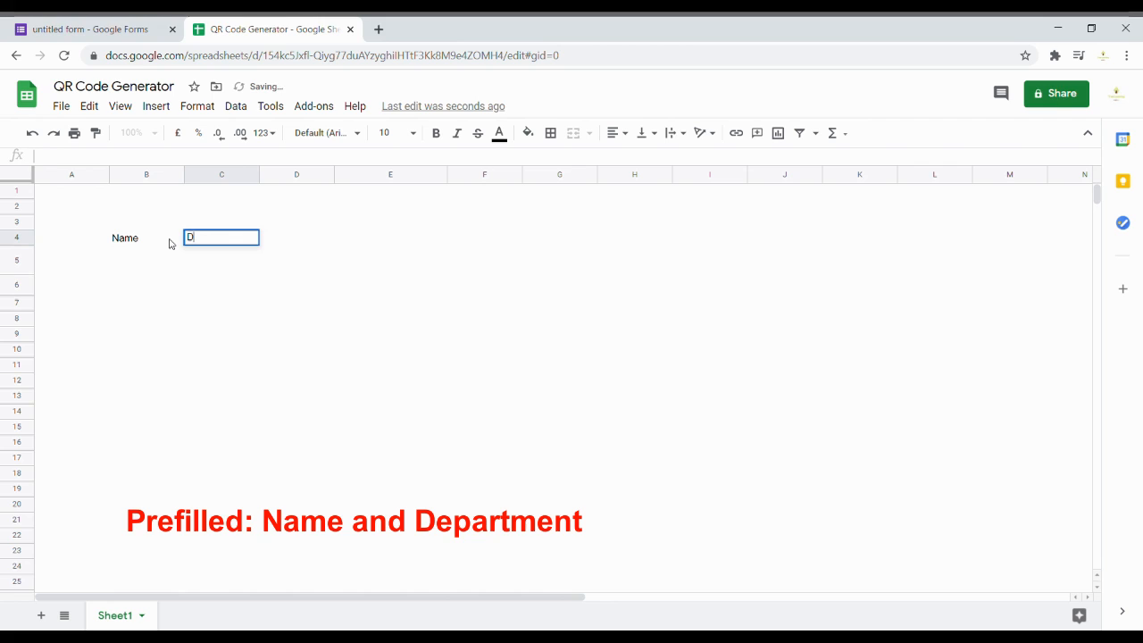
type("epartmen")
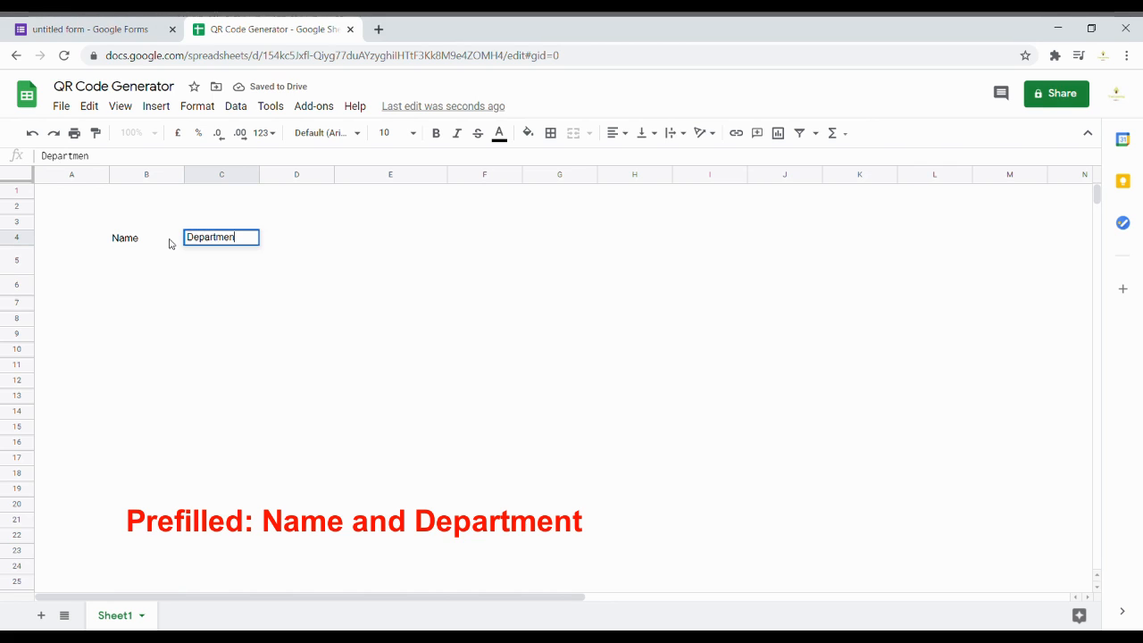
type("t")
Step: Add URL and QRCODE headers in D4 and E4, then return to the form
left_click(279, 246)
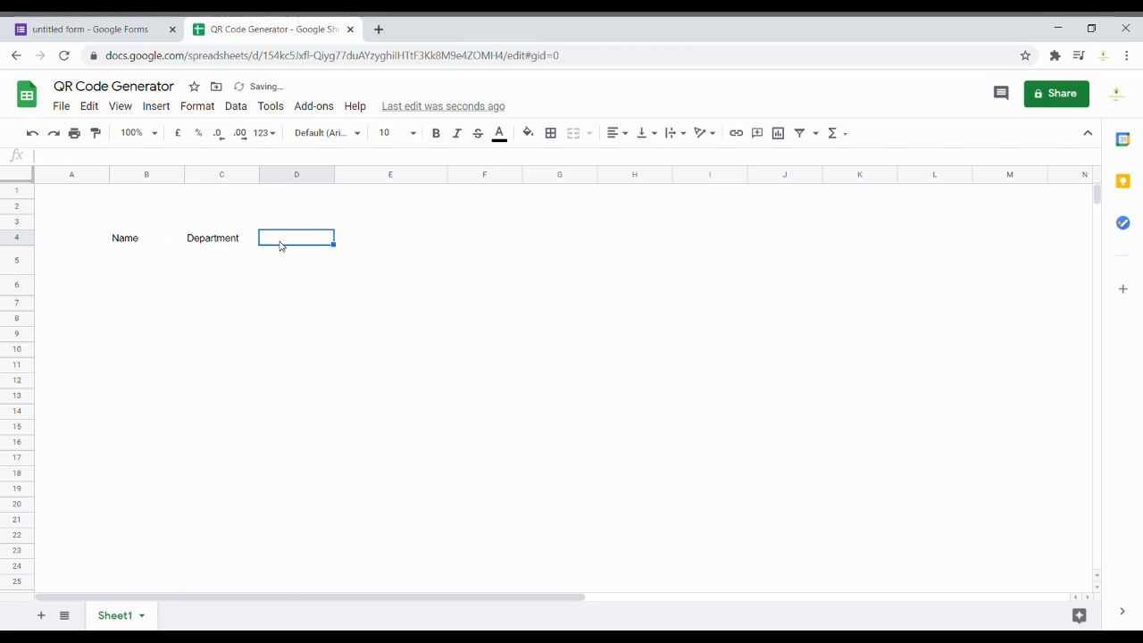
type("URL")
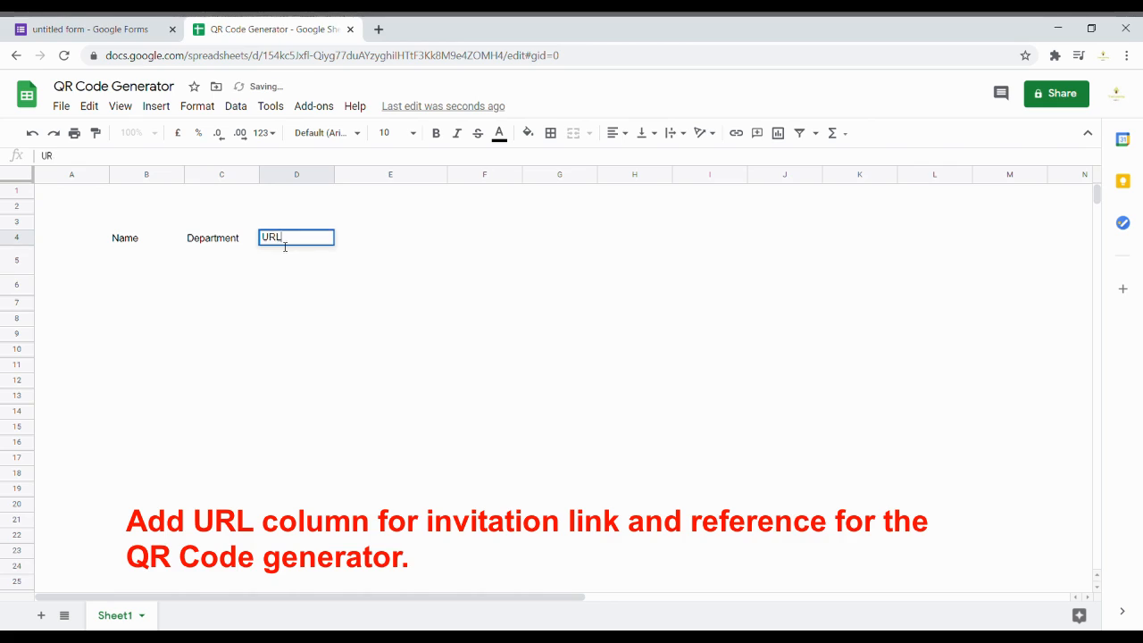
key("Return")
key("Up")
key("Right")
type("QRCODE")
key("Return")
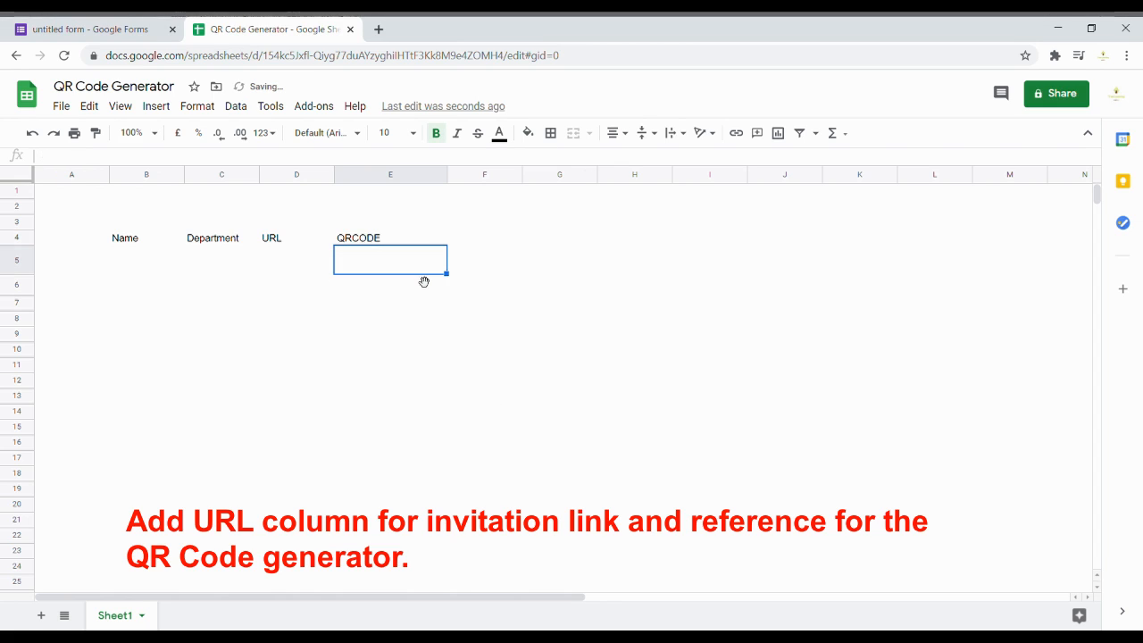
left_click(104, 27)
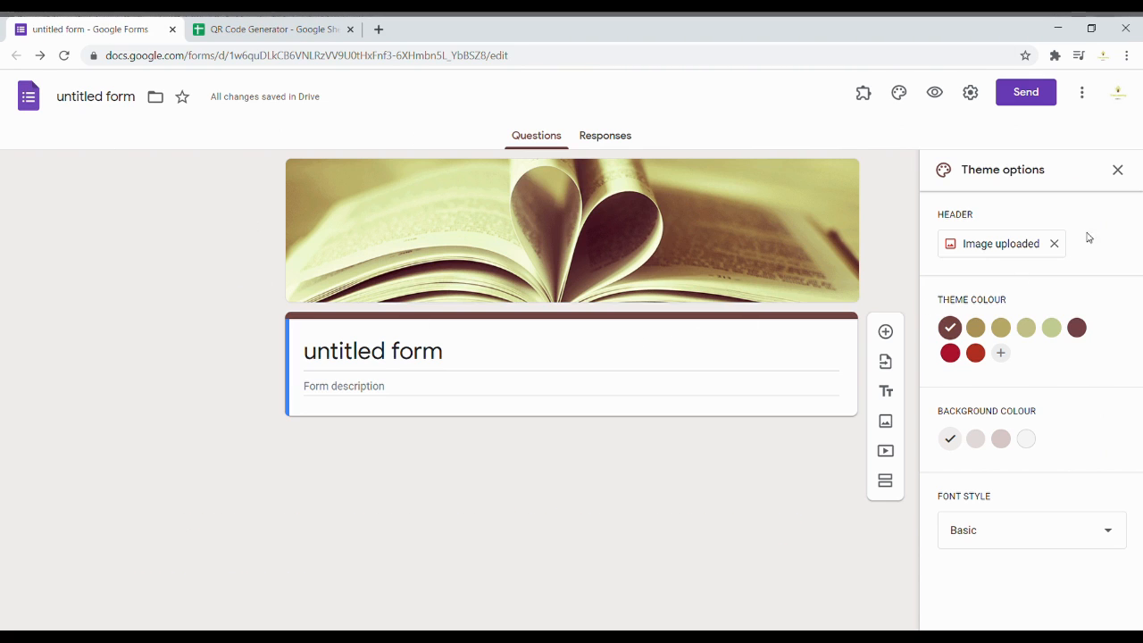
Step: Replace the form header with the birthday-cake image from the Birthday category
left_click(1002, 246)
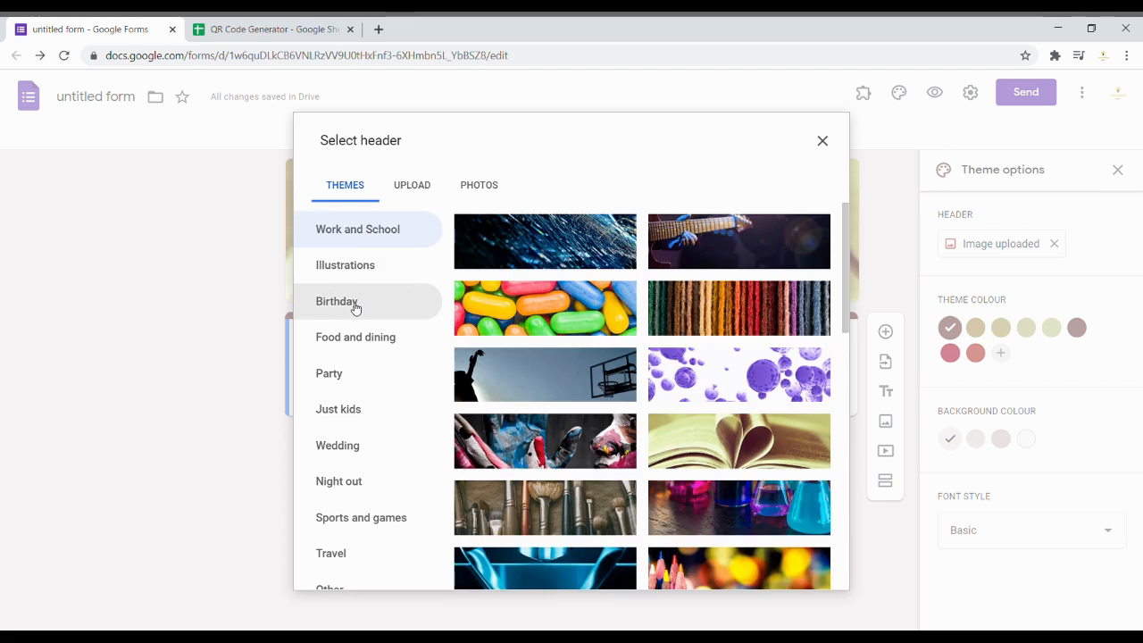
left_click(355, 308)
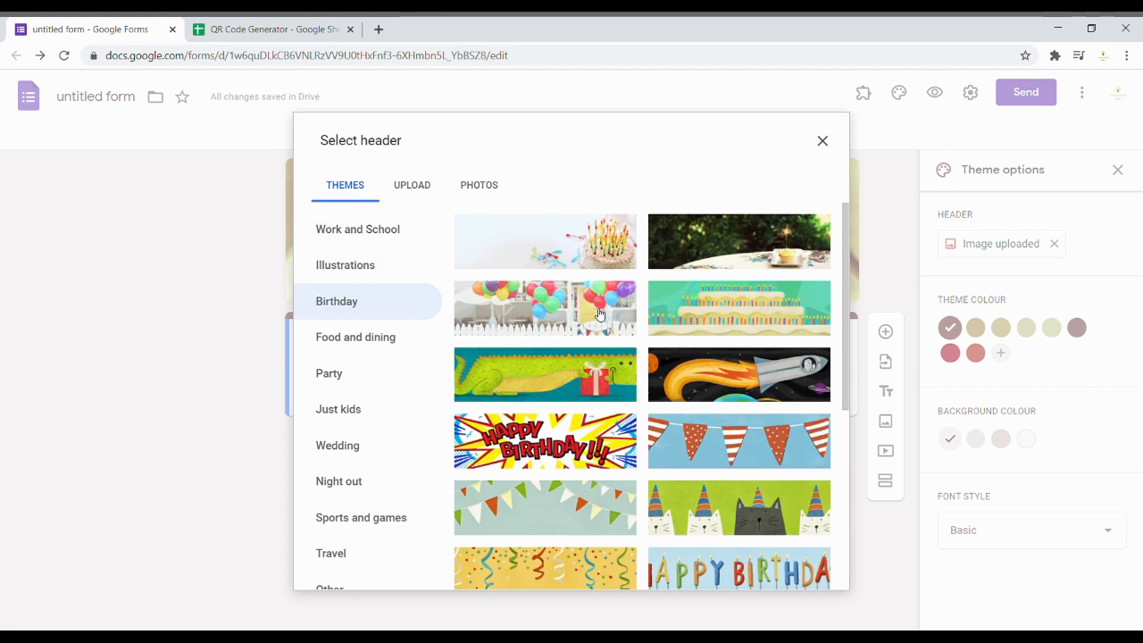
left_click(577, 260)
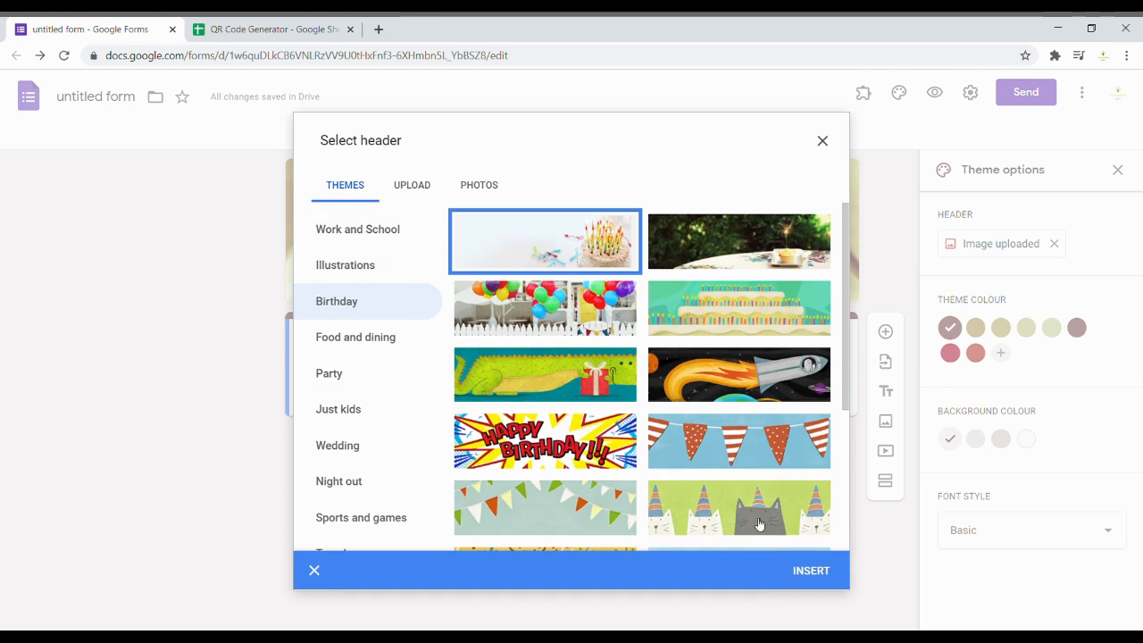
left_click(809, 575)
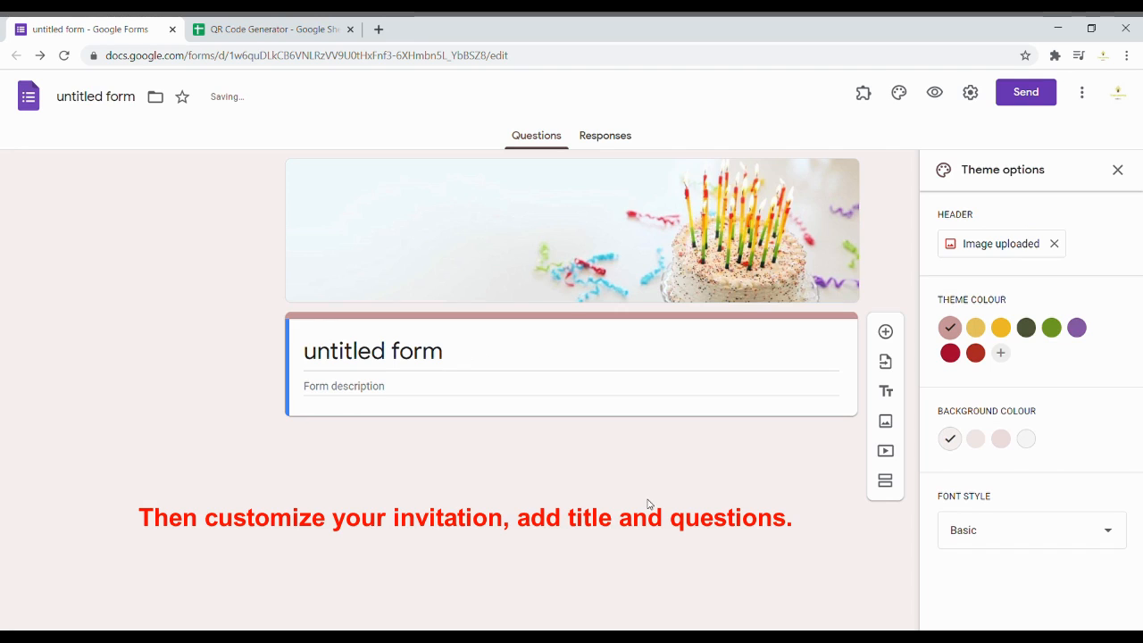
Step: Set the theme colour to dark red and title the form 'Your Invited'
left_click(975, 353)
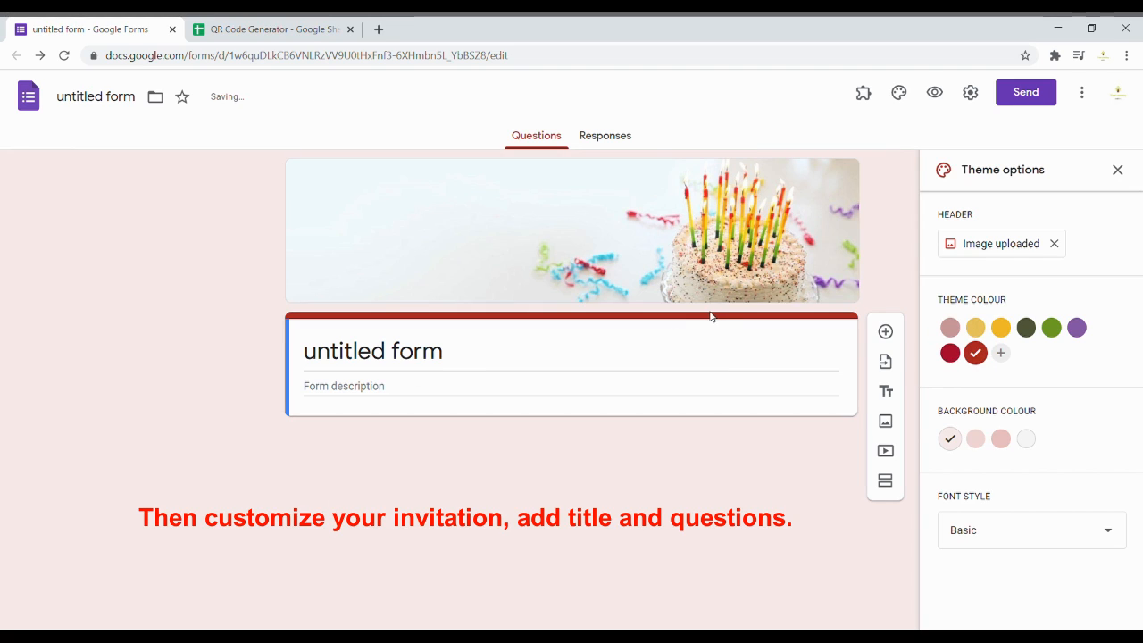
left_click(373, 356)
type("You")
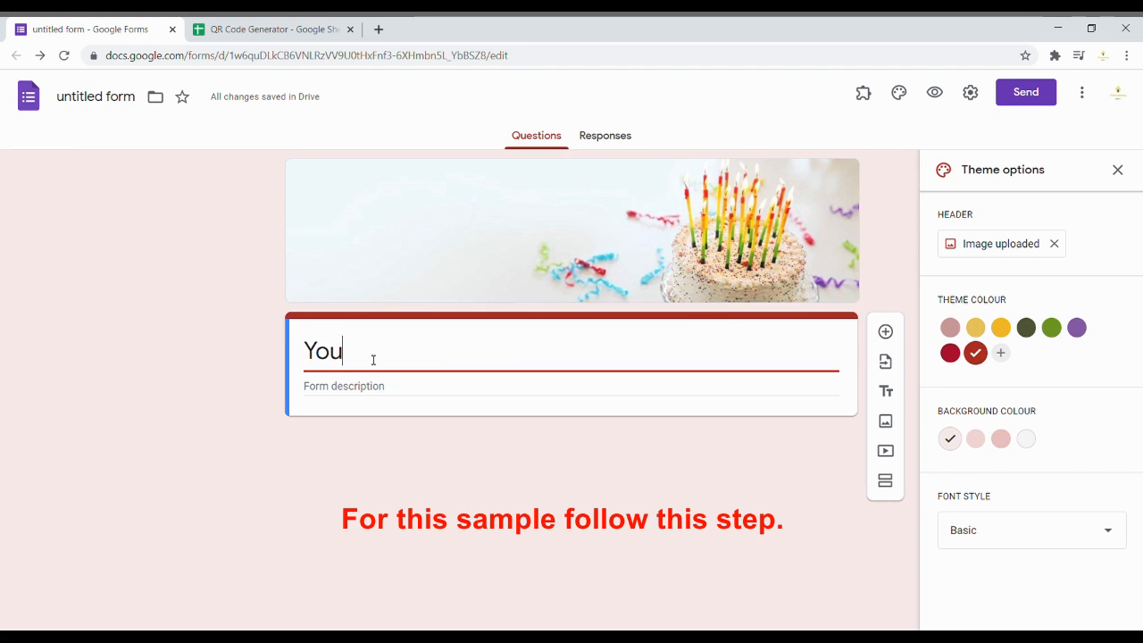
type("r Invited")
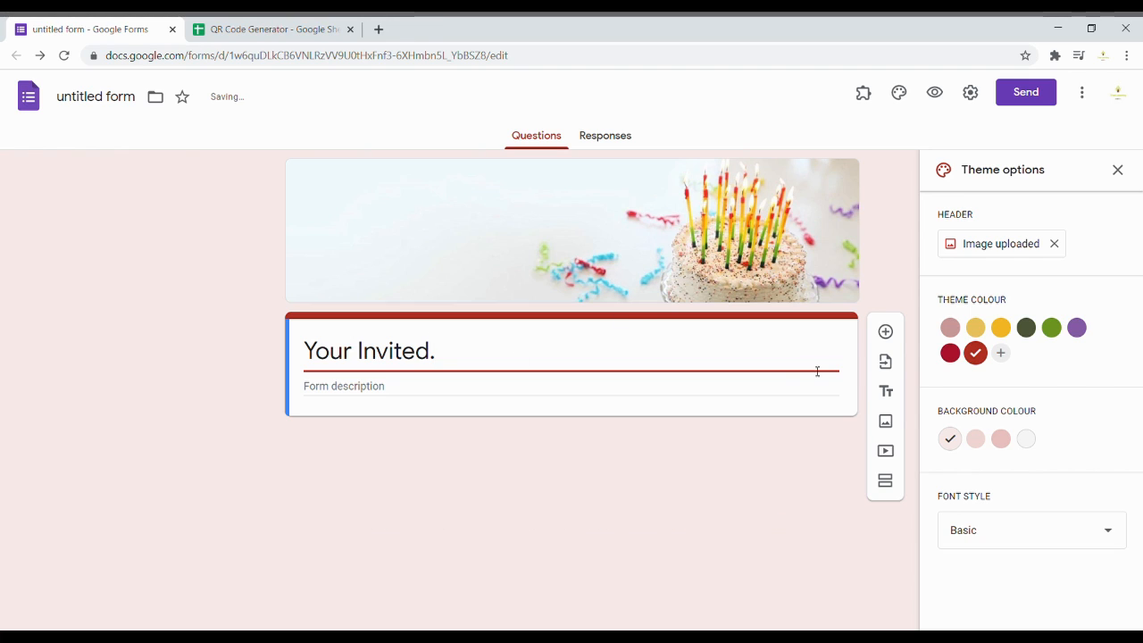
Step: Add a blank question after checking the Name and Department headers in the spreadsheet
left_click(885, 333)
left_click(308, 31)
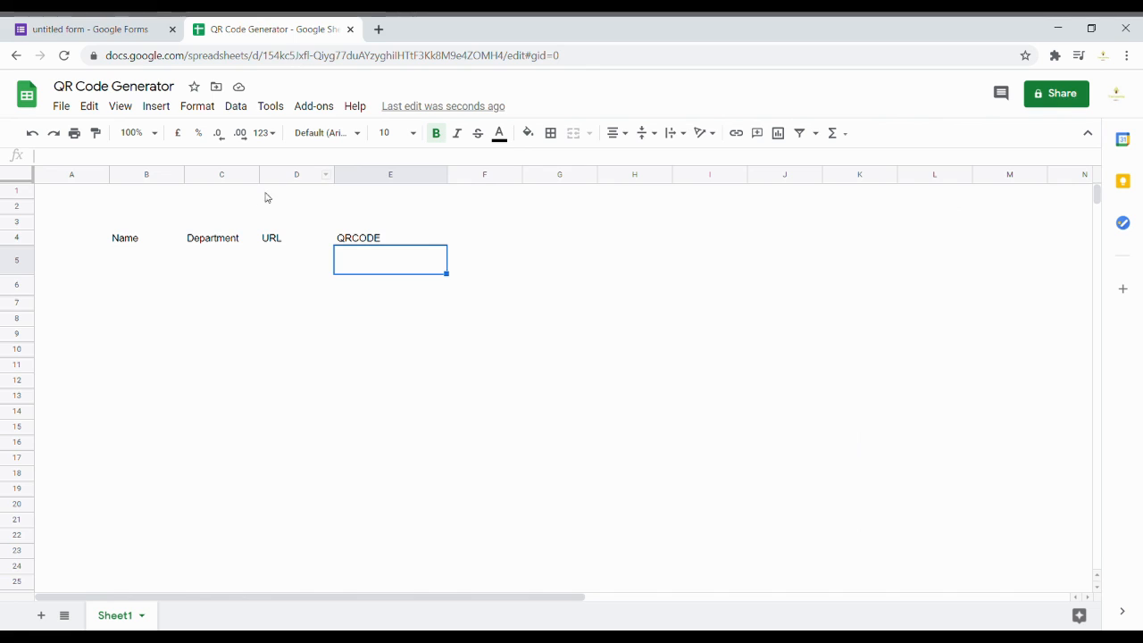
left_click_drag(139, 239, 233, 238)
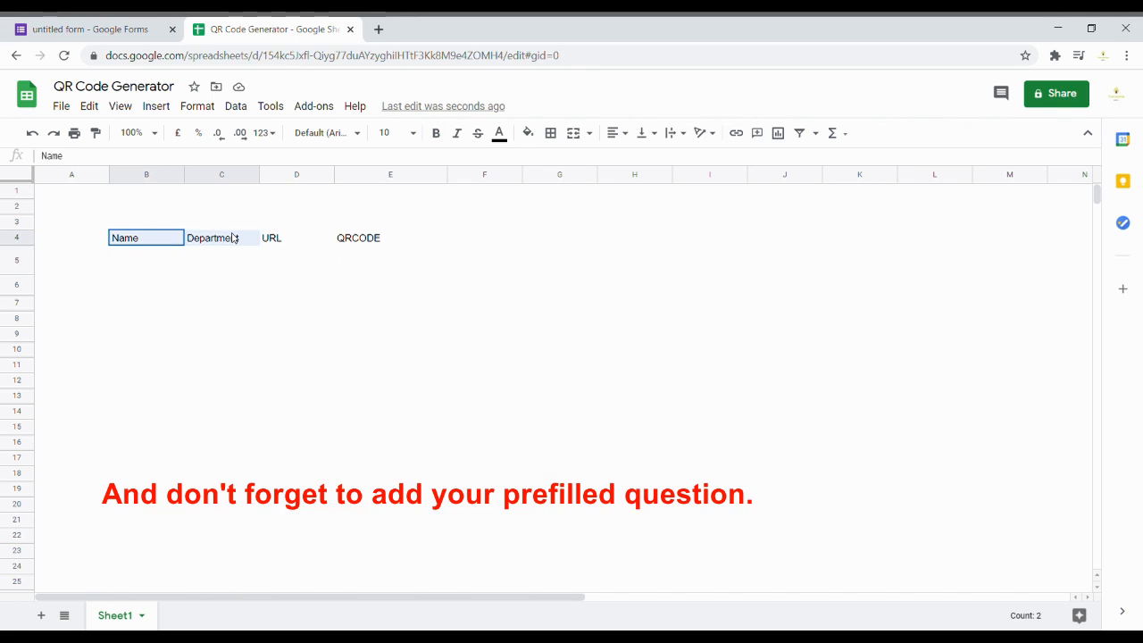
left_click(89, 30)
Step: Make 'Name' a required short-answer question and duplicate it as 'Department'
type("Name")
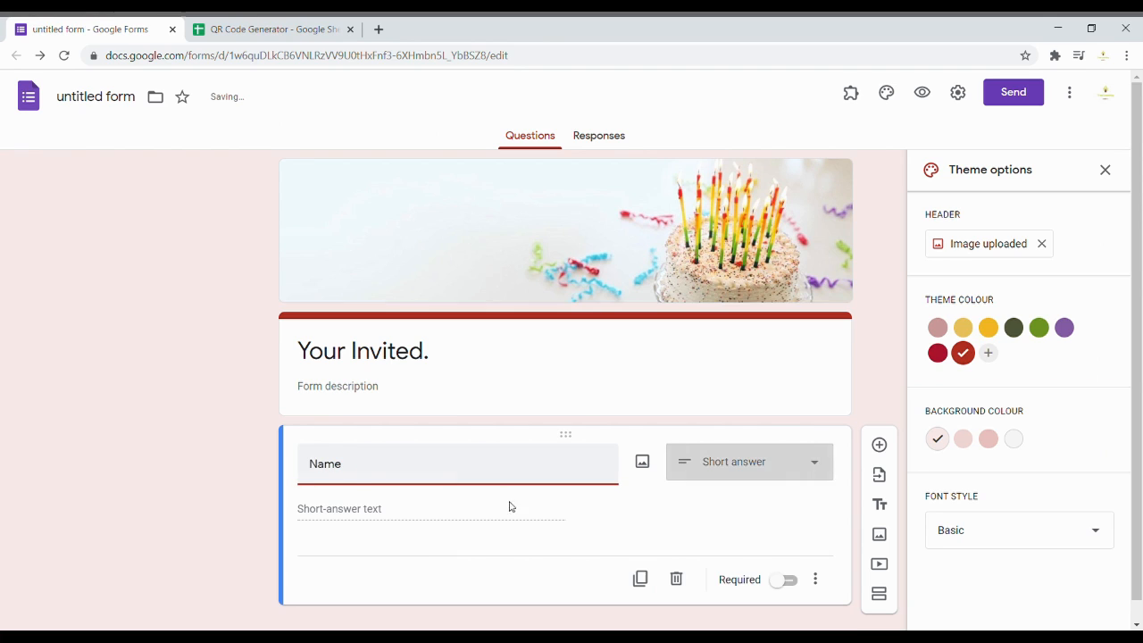
left_click(739, 466)
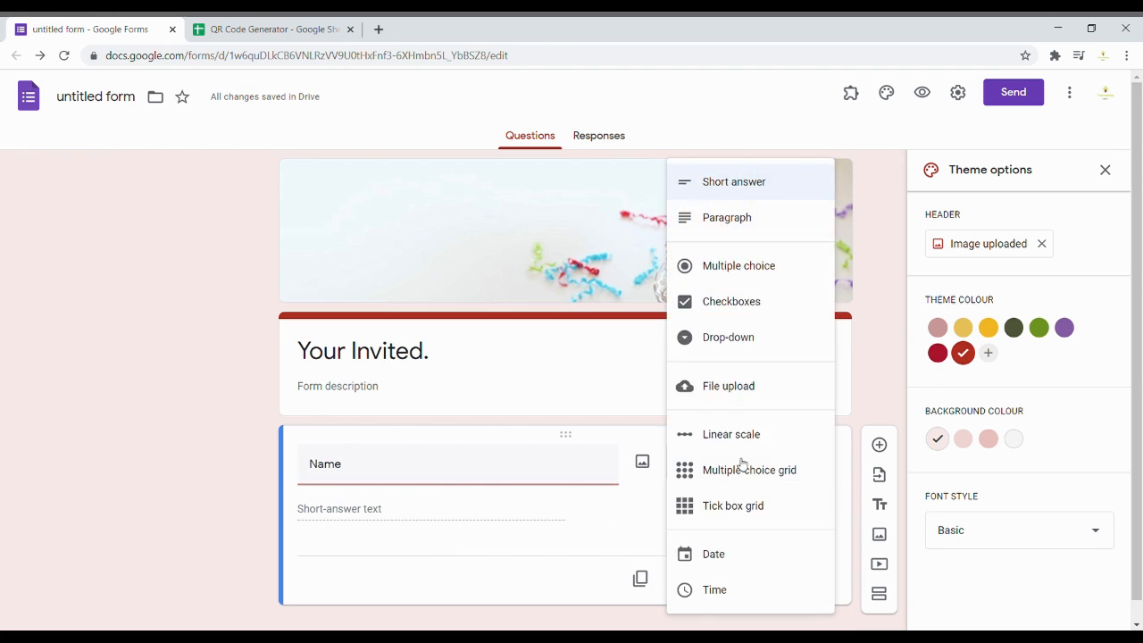
left_click(760, 182)
left_click(784, 583)
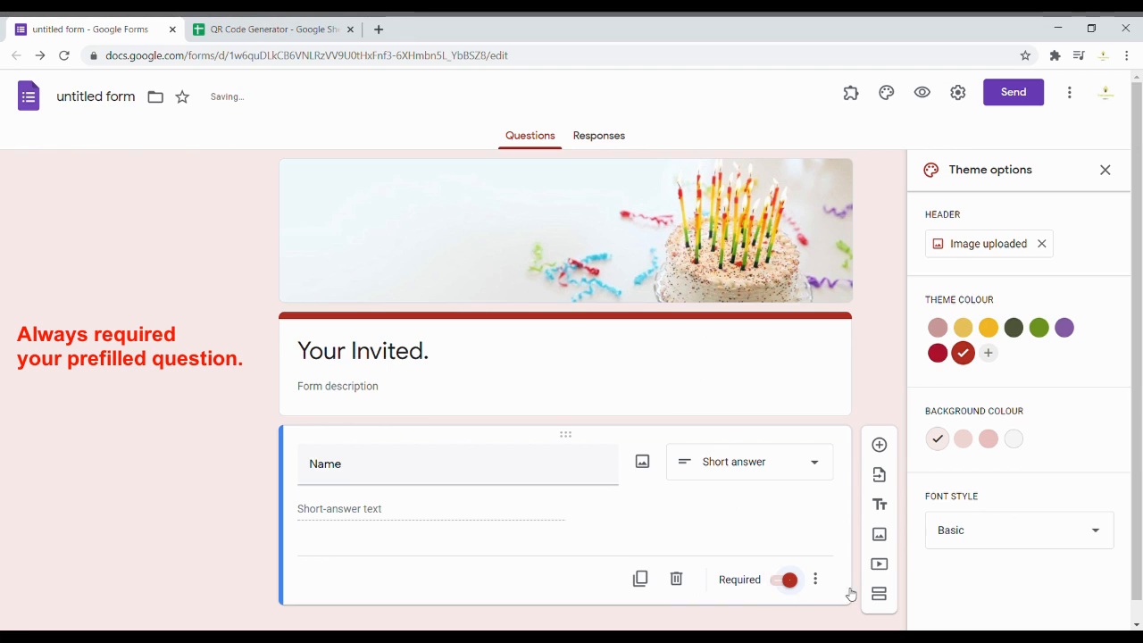
scroll(522, 429, "down", 1)
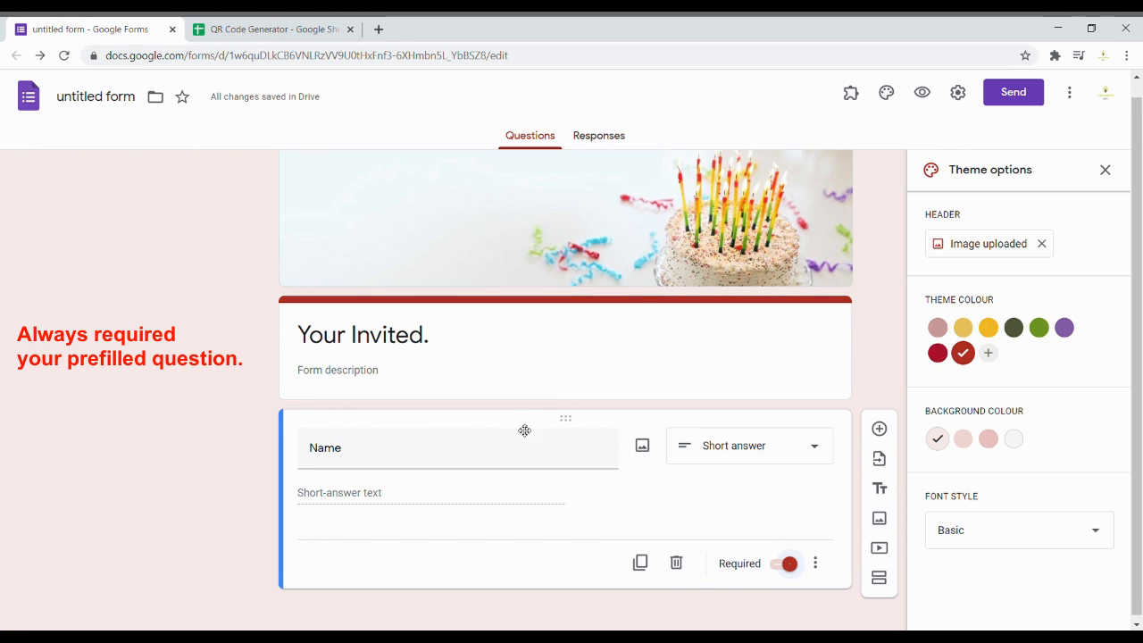
left_click(641, 557)
type("Department")
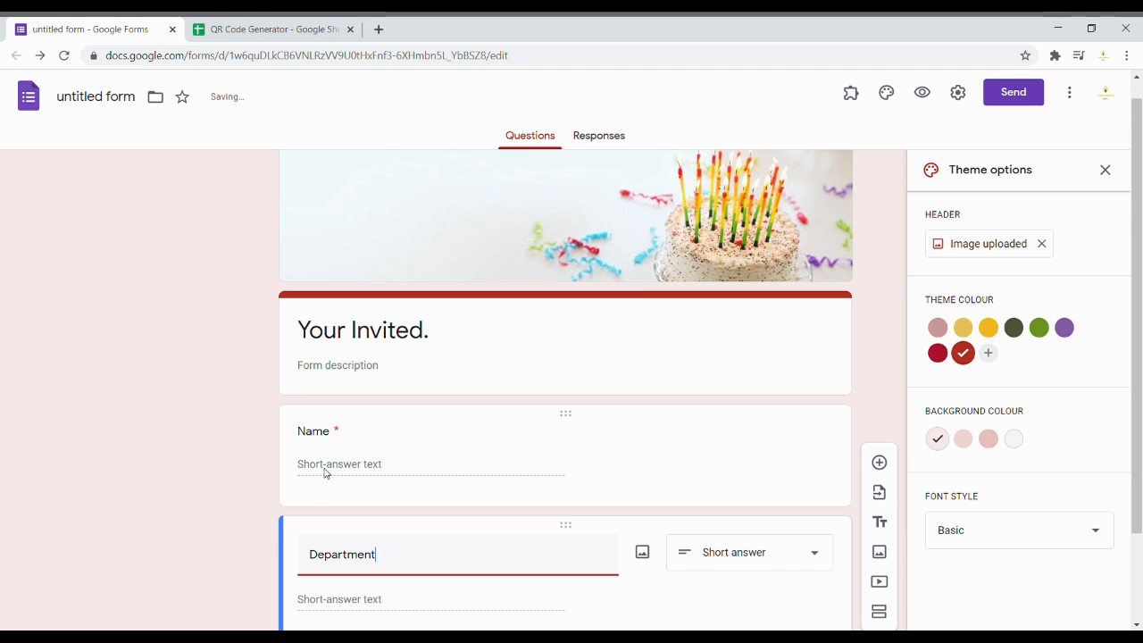
scroll(745, 538, "down", 1)
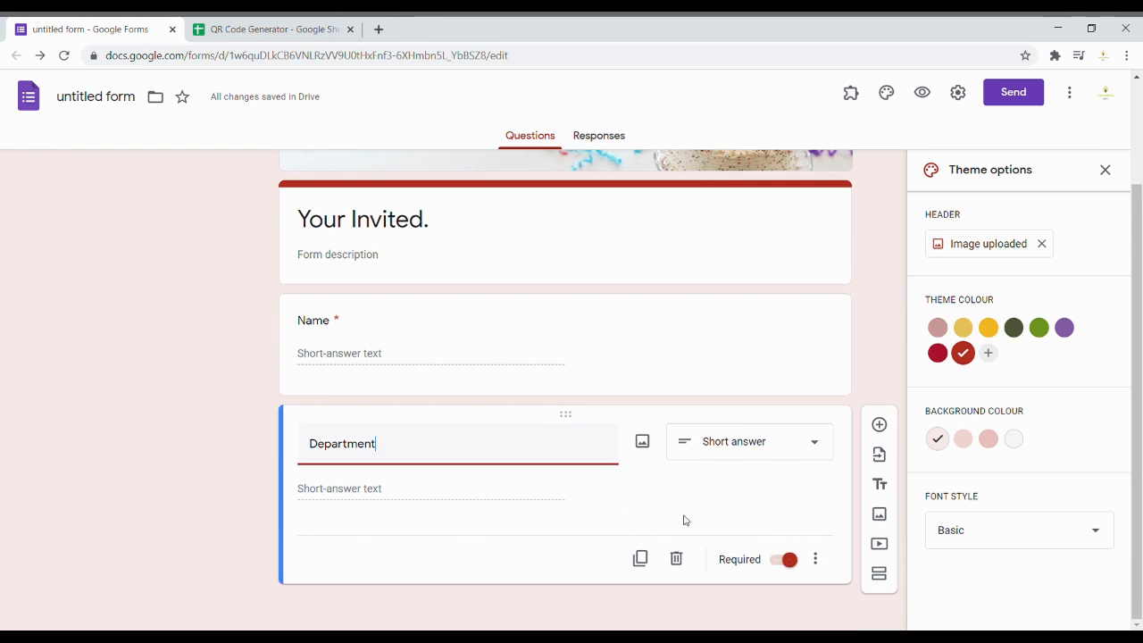
Step: Add a multiple-choice 'Can you attend?' question with options YES and NO
left_click(883, 430)
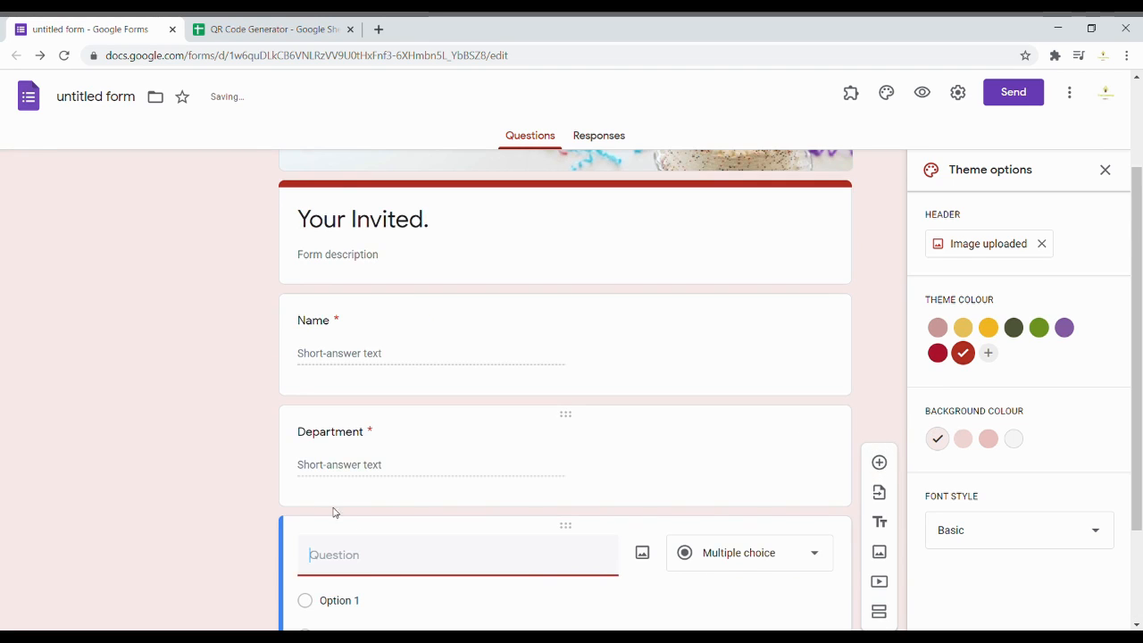
type("Can")
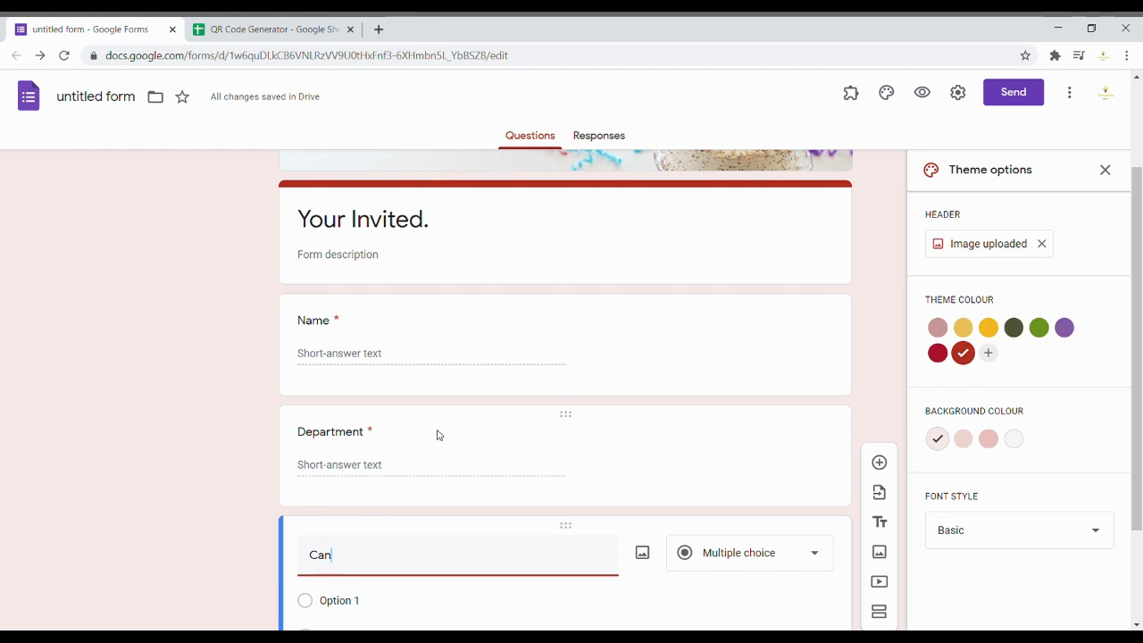
type(" you attend?")
left_click(733, 559)
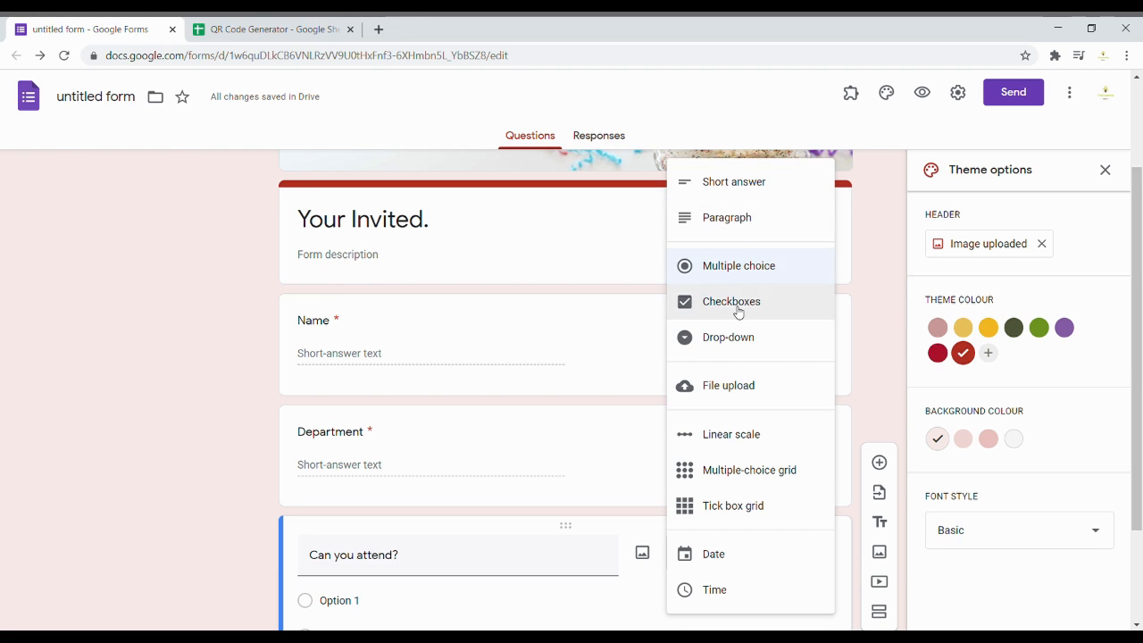
left_click(736, 274)
scroll(488, 541, "down", 2)
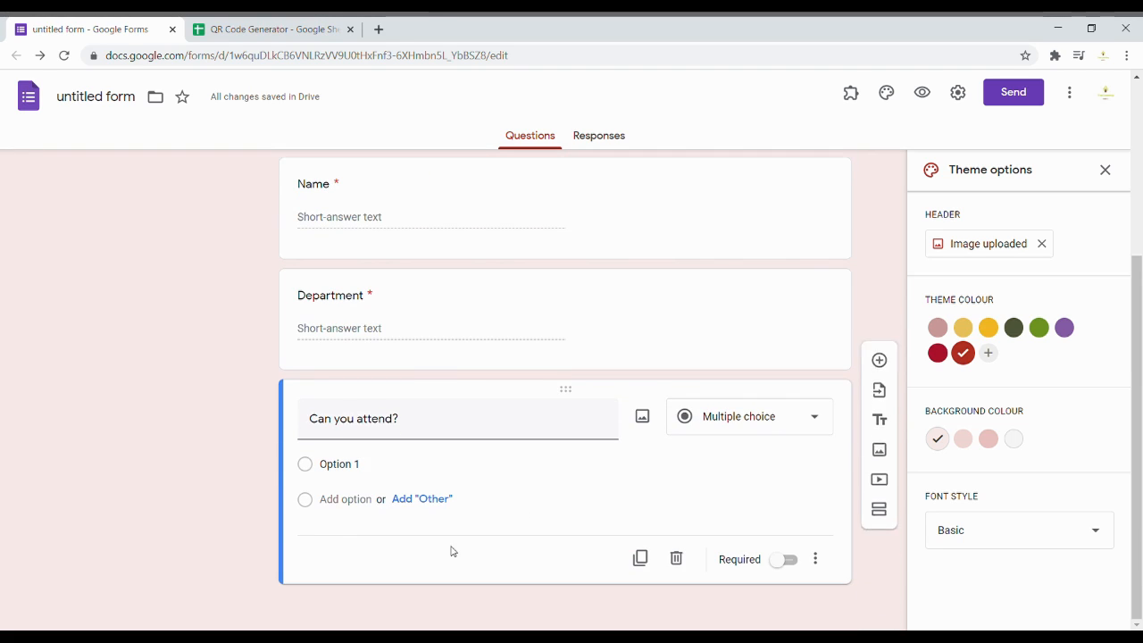
left_click(361, 465)
type("YES")
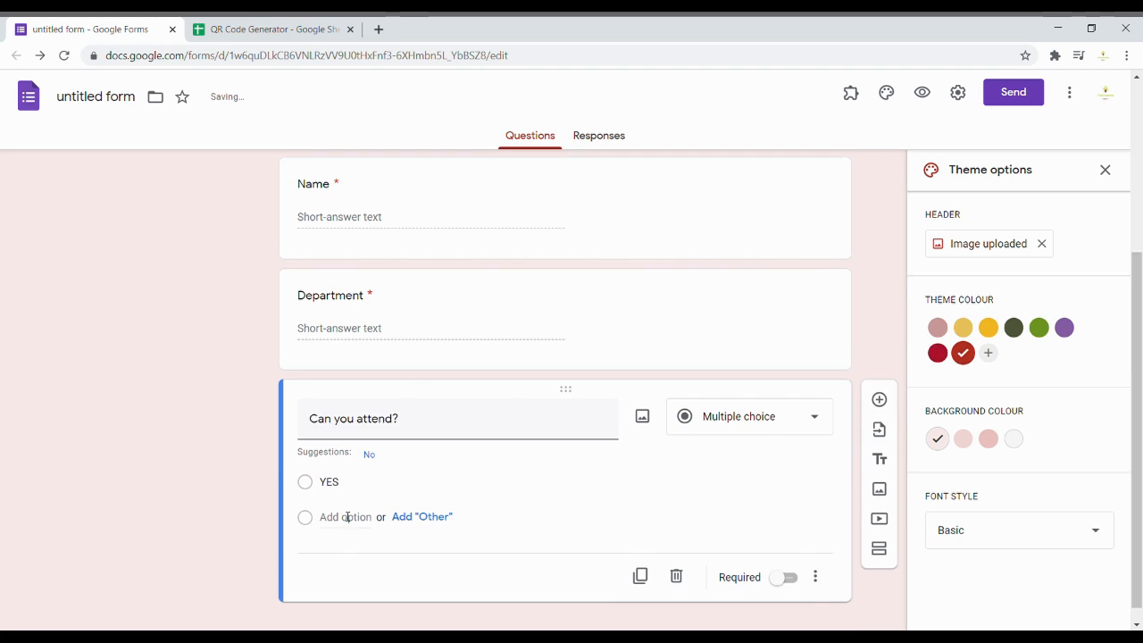
left_click(344, 516)
type("NO")
left_click(654, 309)
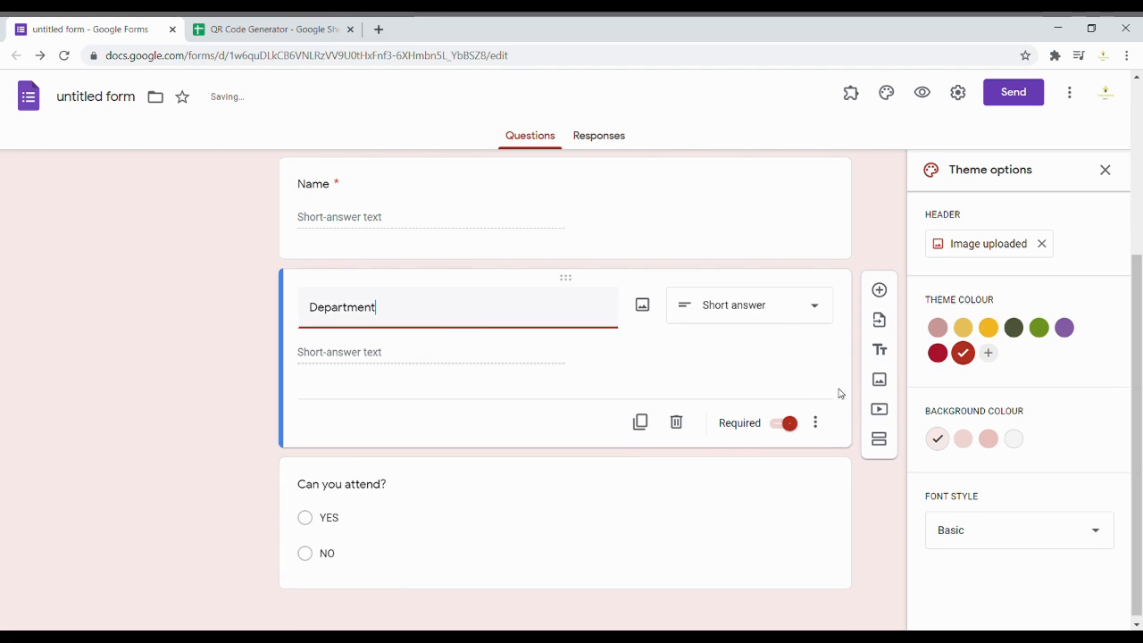
left_click(460, 514)
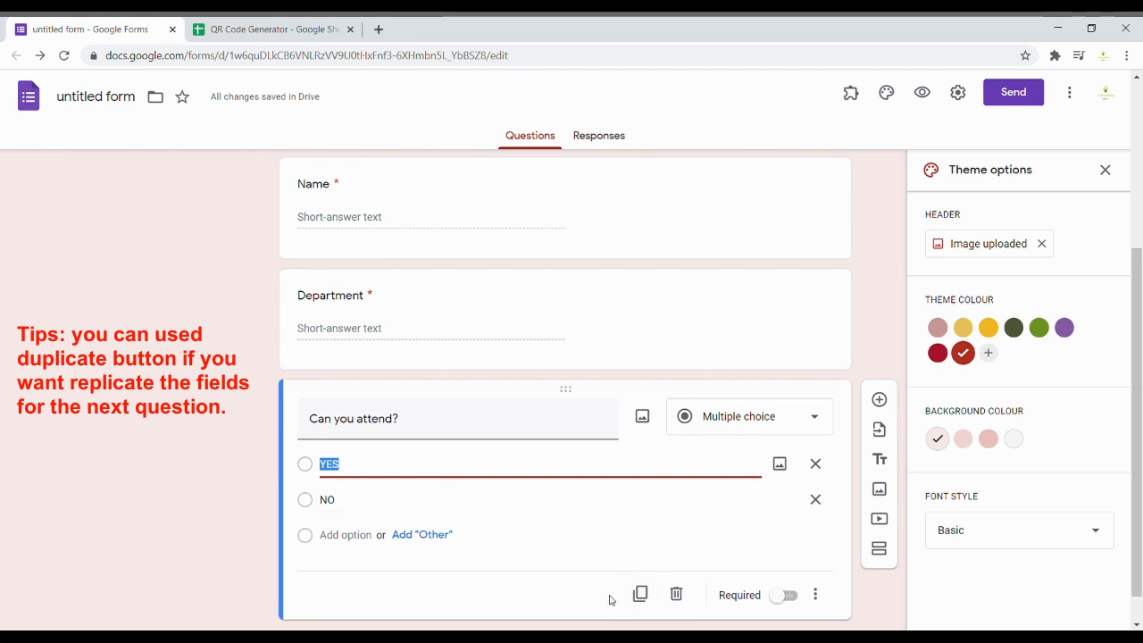
Step: Duplicate it as a required short-answer 'Email Address' question and make attendance required
left_click(639, 593)
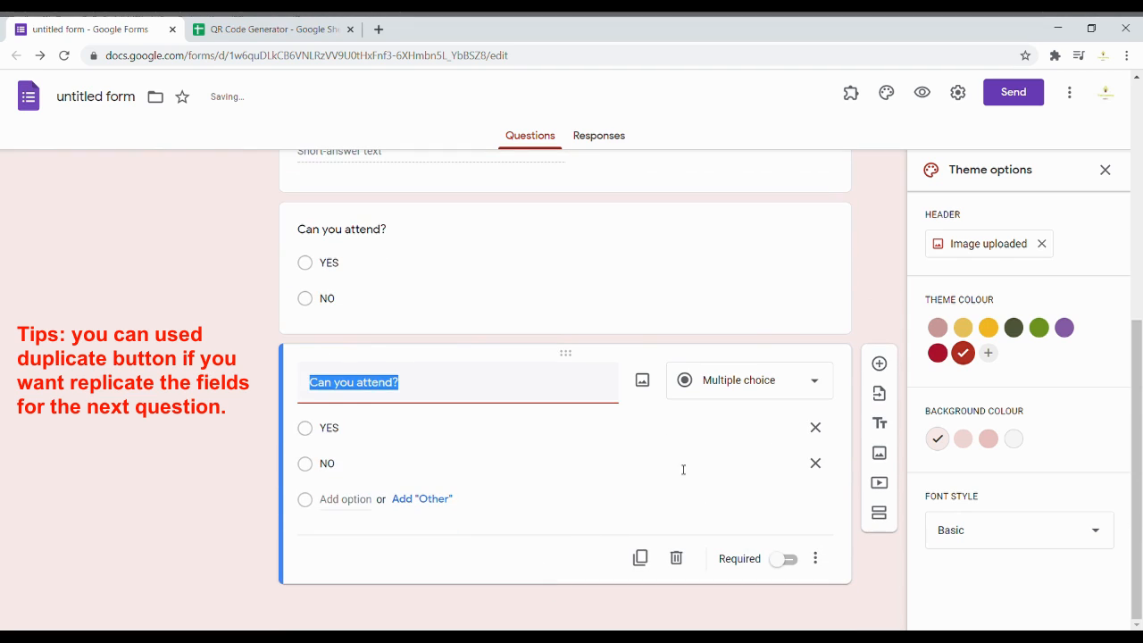
type("Email Ad")
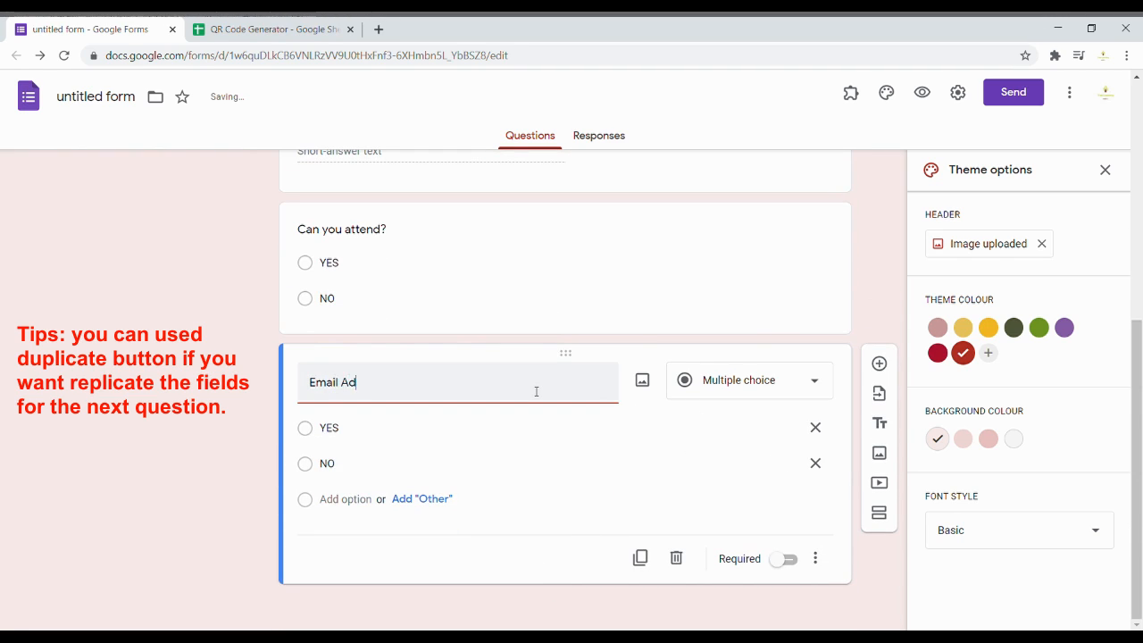
type("dress")
left_click(798, 371)
left_click(696, 186)
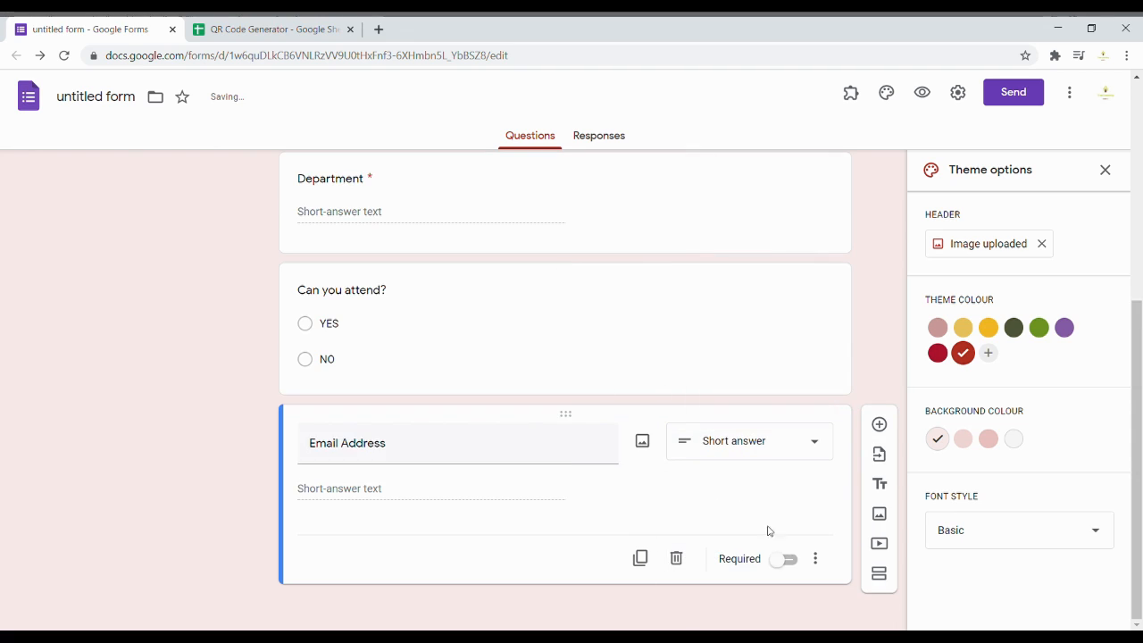
left_click(789, 560)
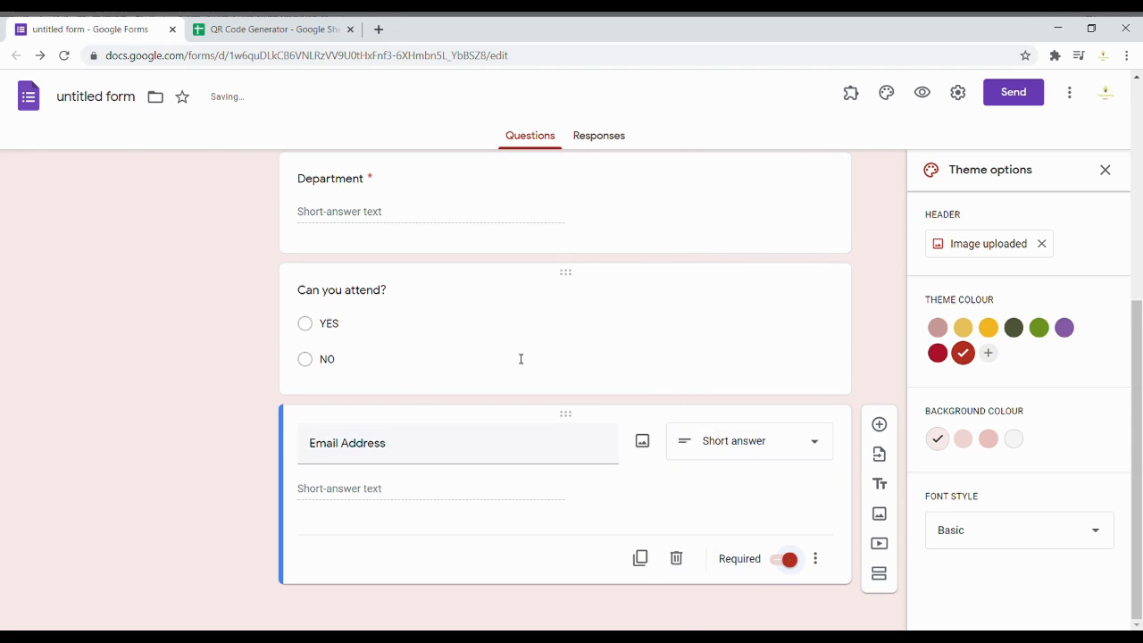
left_click(772, 327)
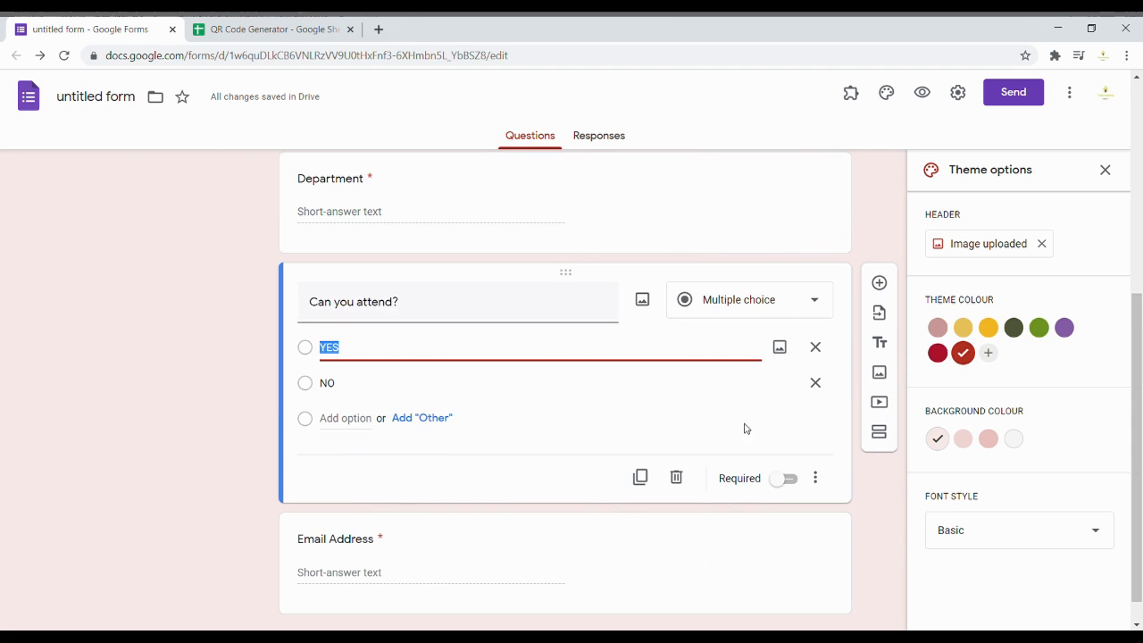
left_click(785, 480)
left_click(501, 549)
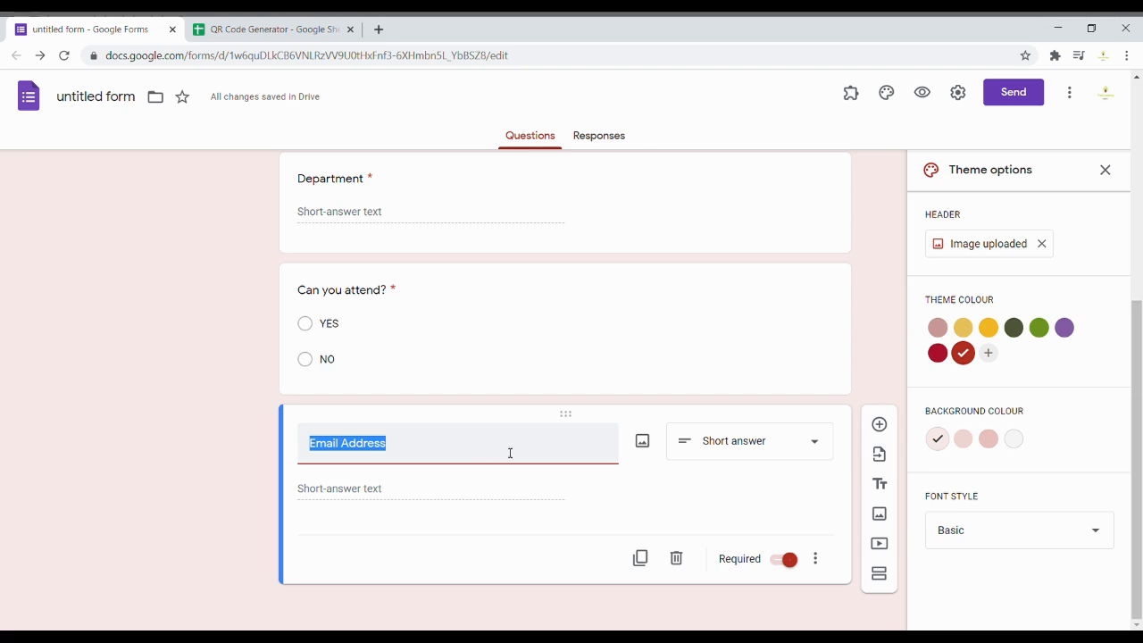
scroll(505, 452, "up", 4)
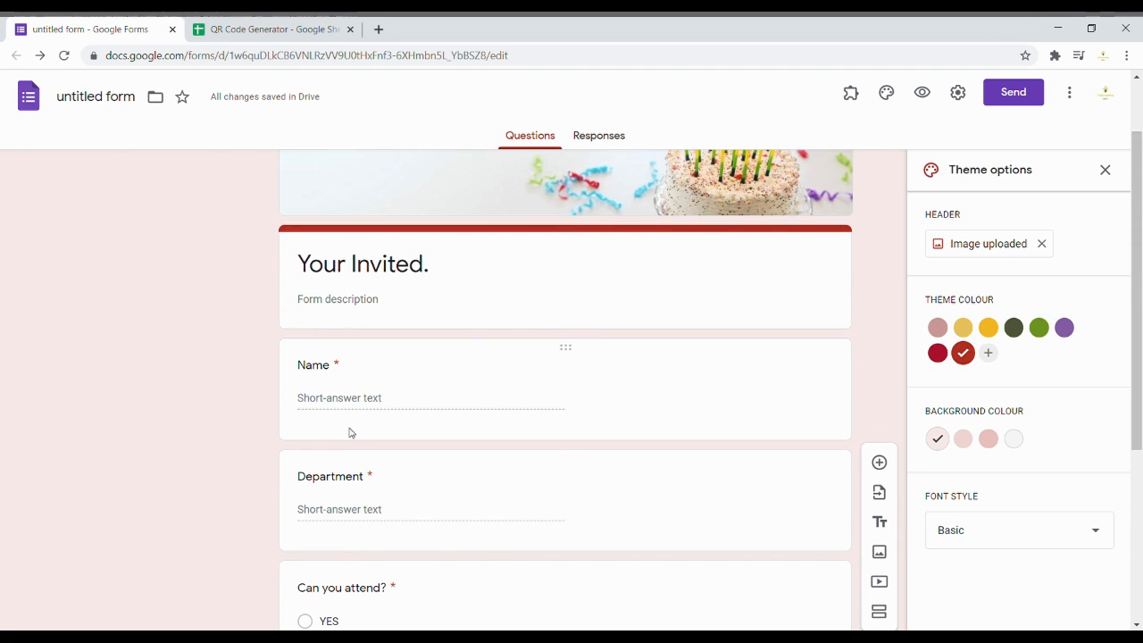
Step: Close theme options and preview the invitation, trying the Name and Department fields
left_click(1106, 169)
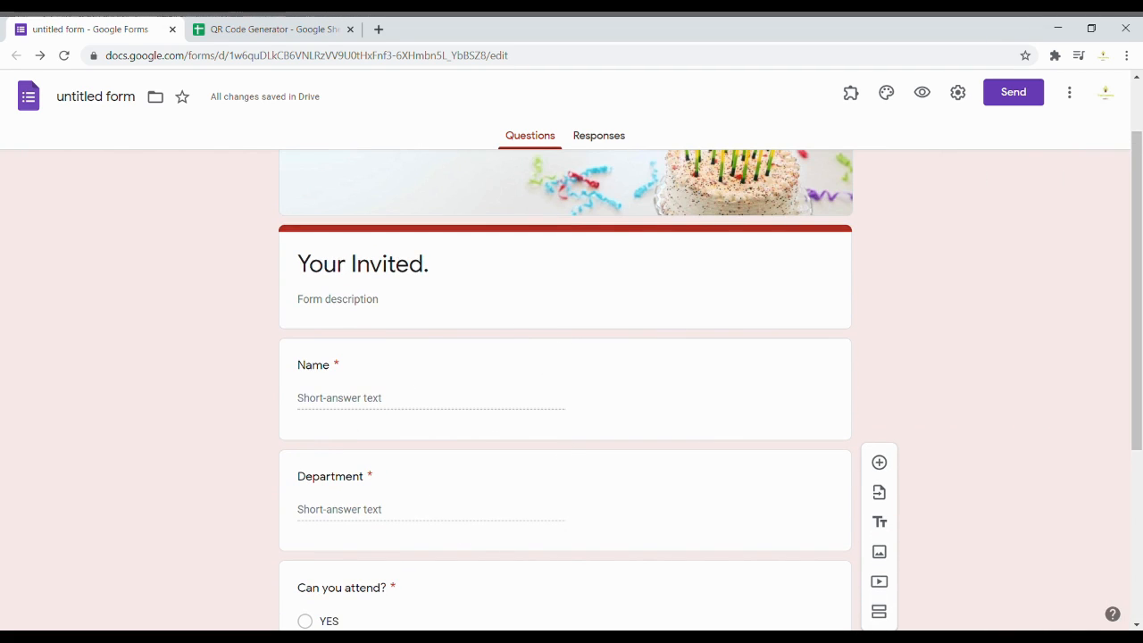
scroll(389, 359, "up", 1)
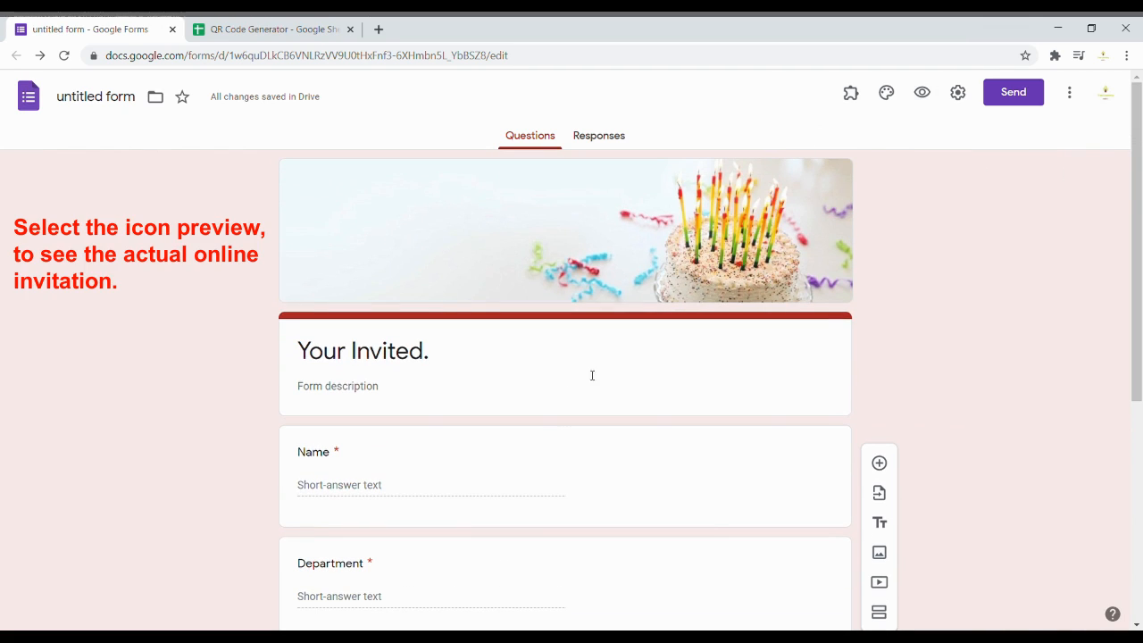
left_click(919, 100)
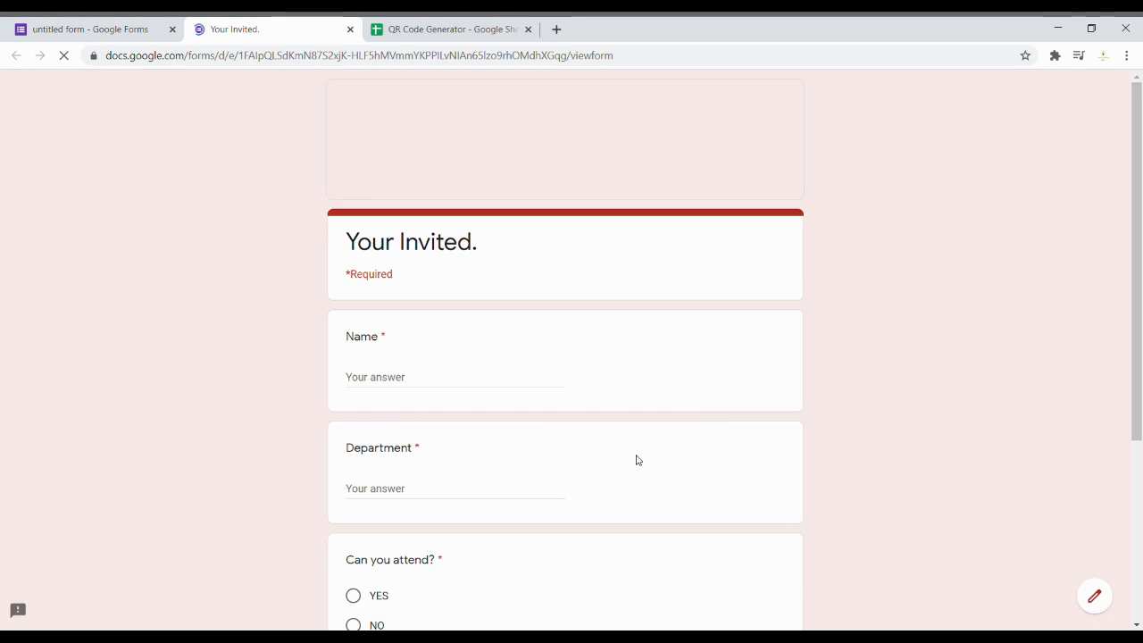
left_click(445, 376)
left_click(678, 378)
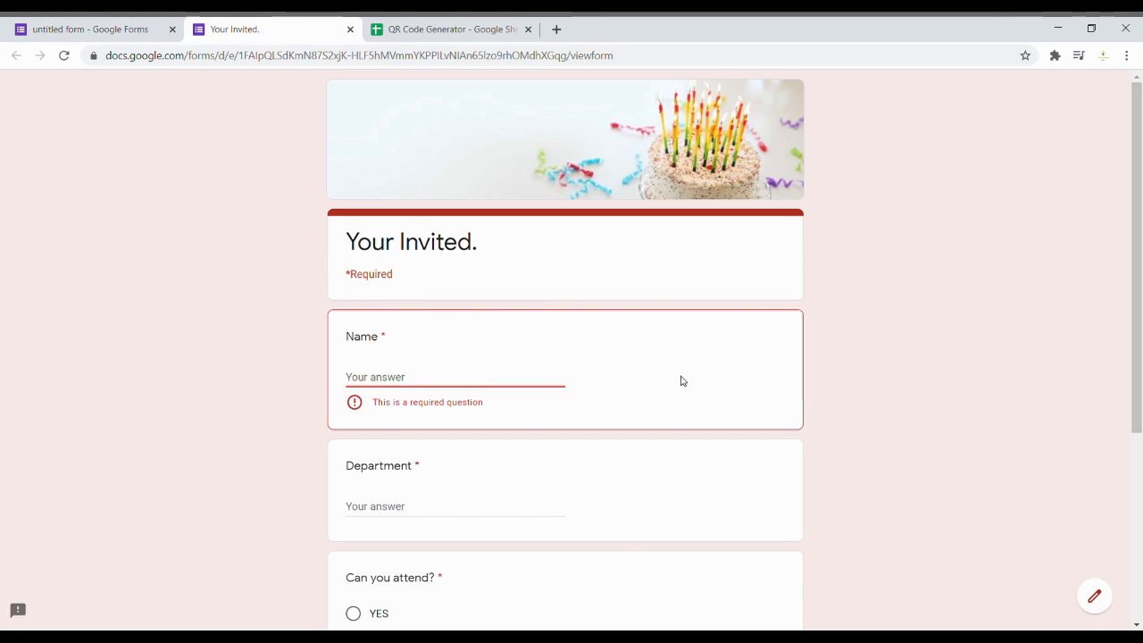
left_click(551, 512)
scroll(581, 464, "down", 3)
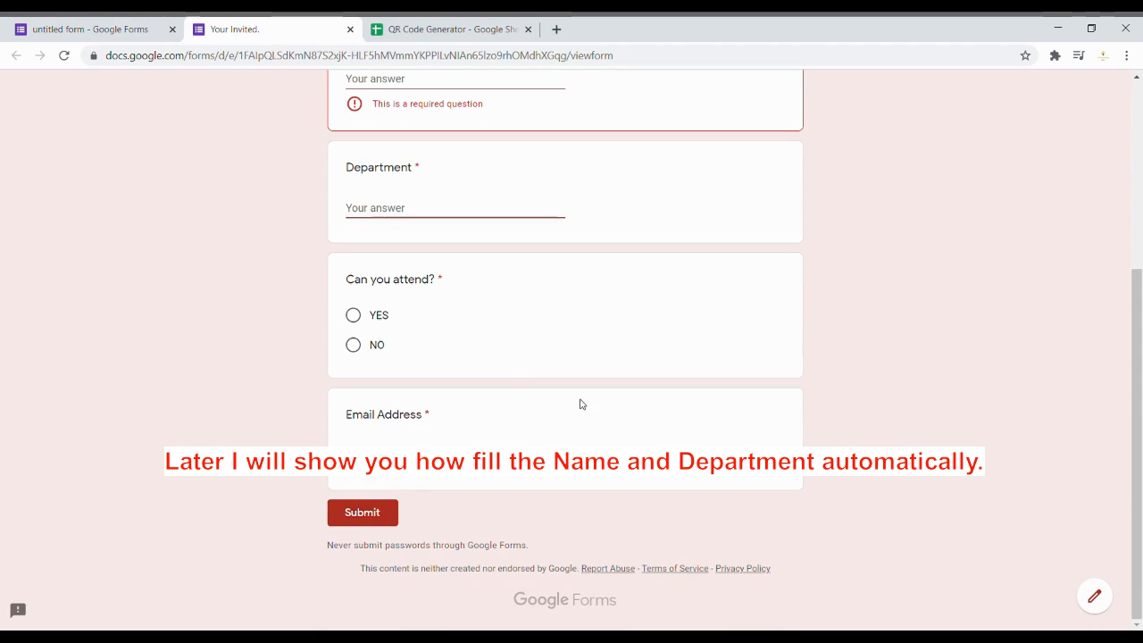
scroll(384, 378, "up", 4)
left_click(398, 377)
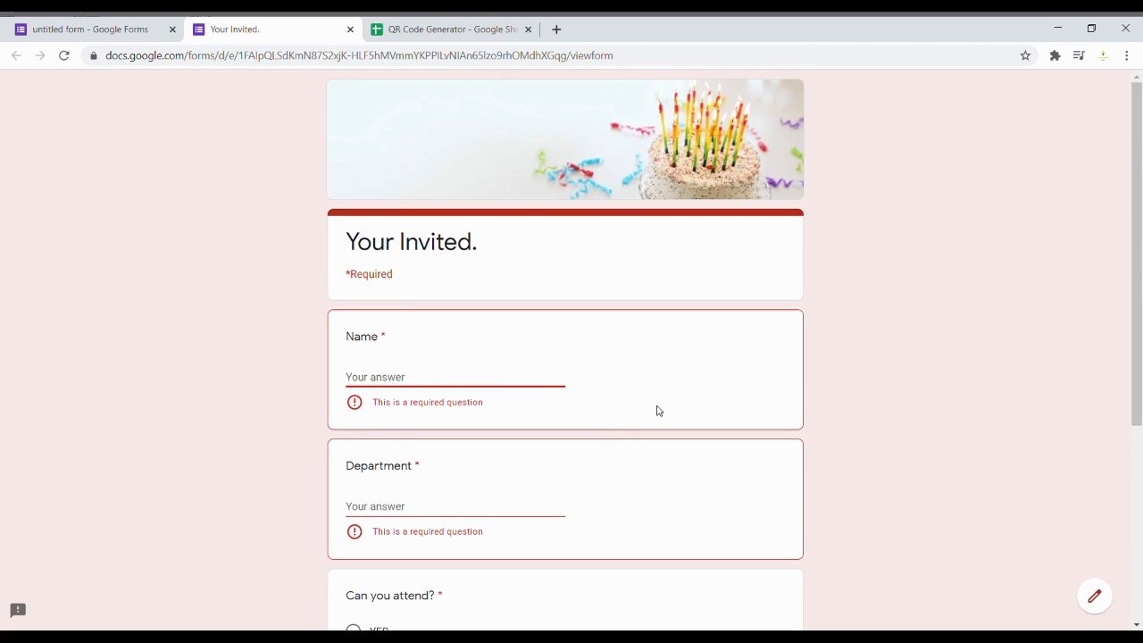
left_click(494, 497)
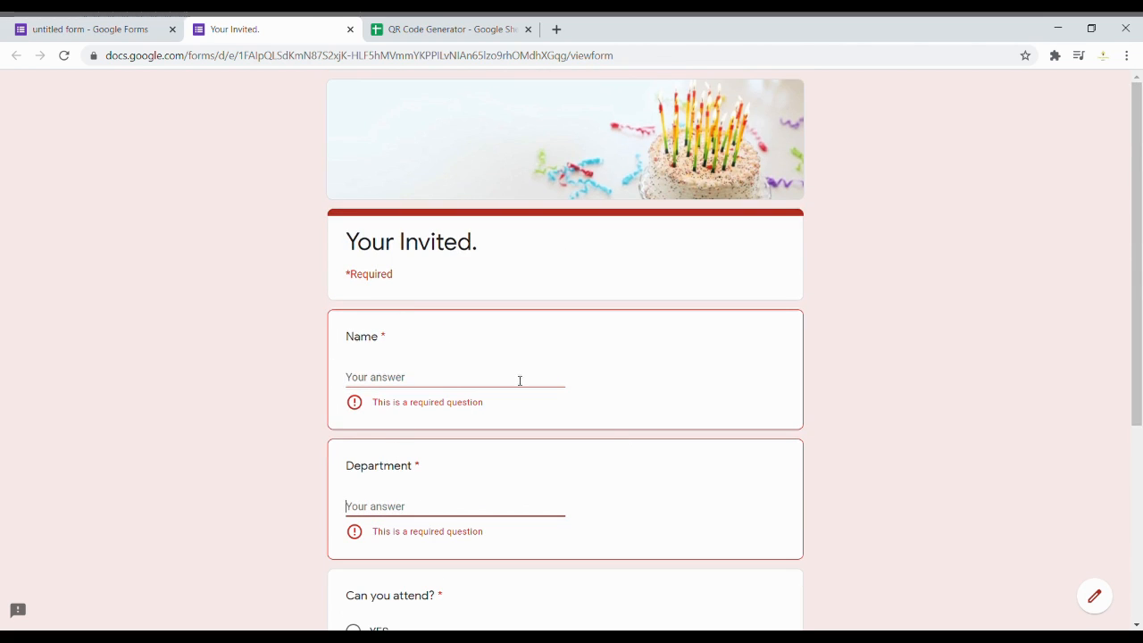
Step: Close the preview and view the form's Responses page showing 0 responses
left_click(446, 30)
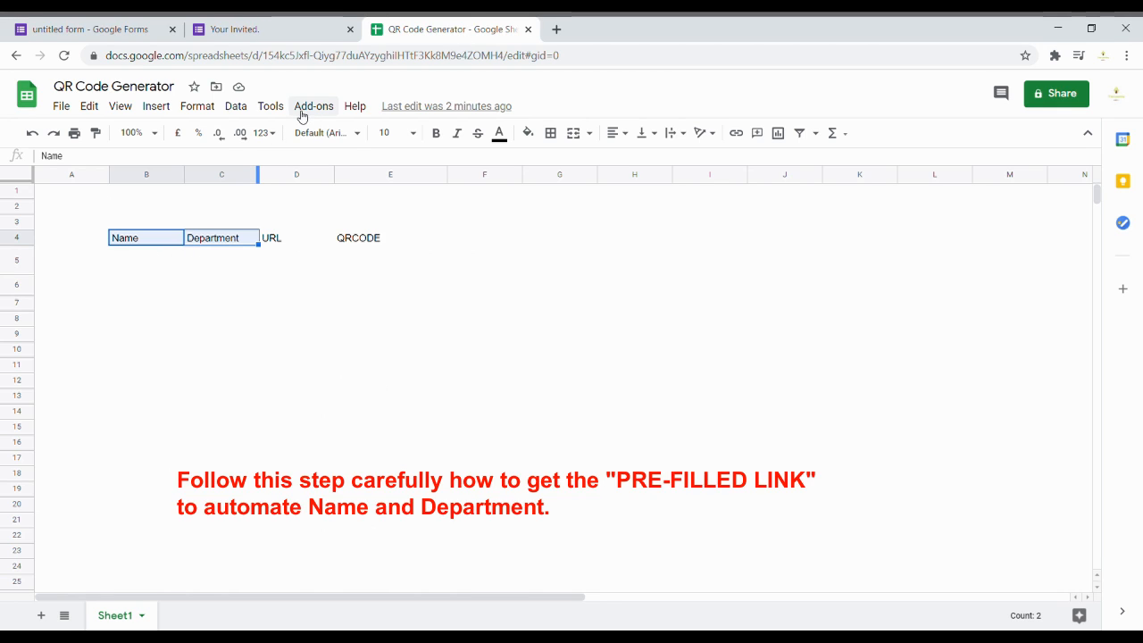
left_click(250, 30)
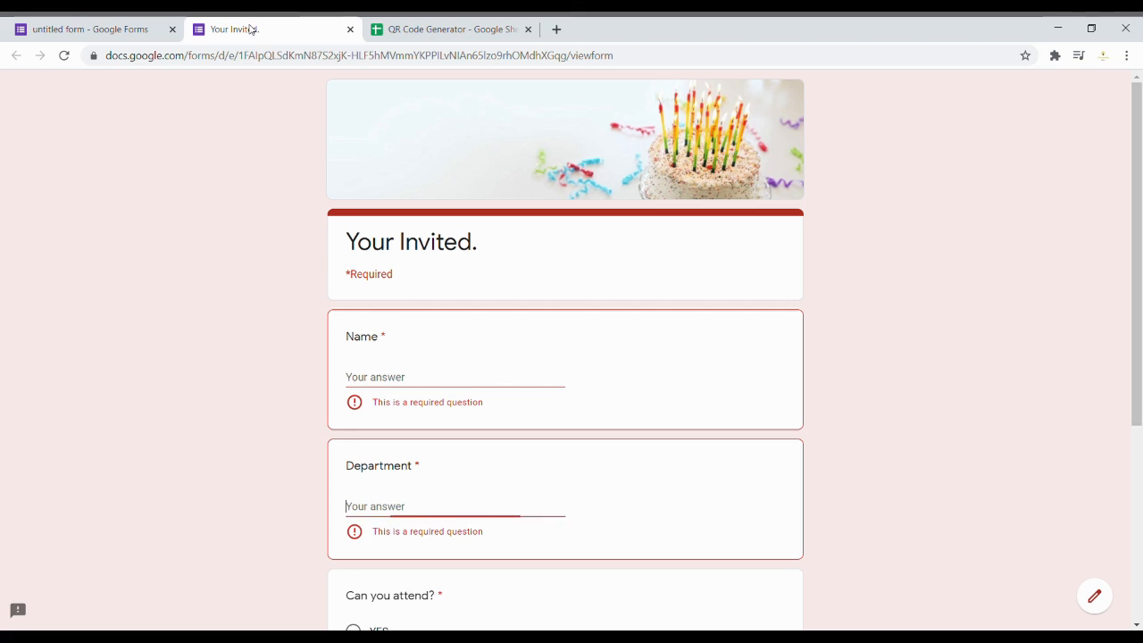
left_click(349, 29)
left_click(138, 36)
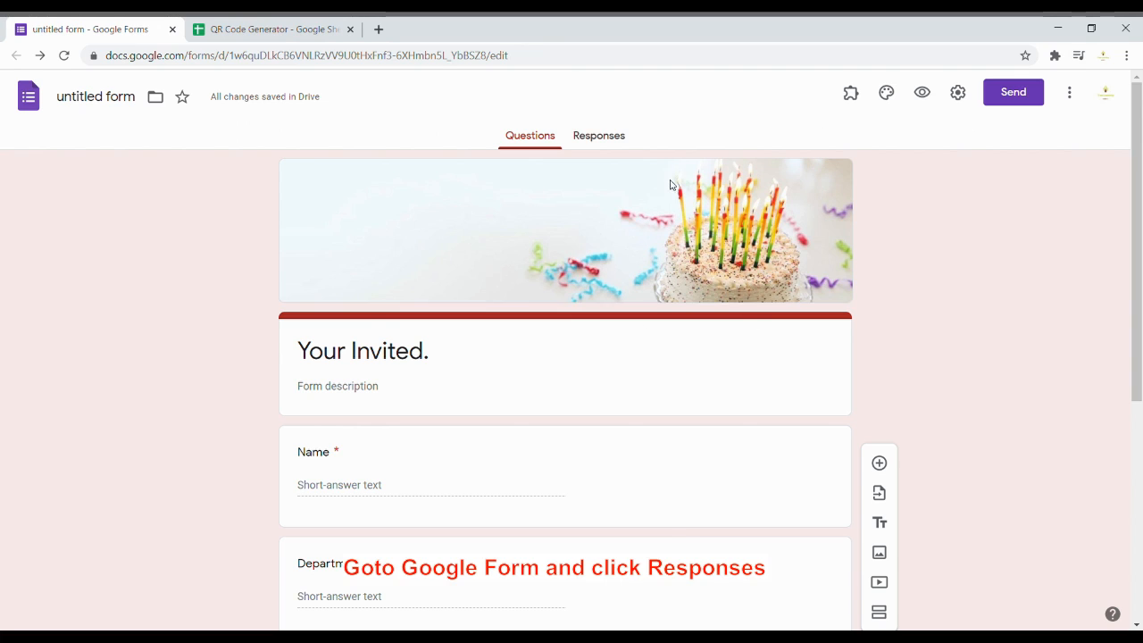
left_click(614, 139)
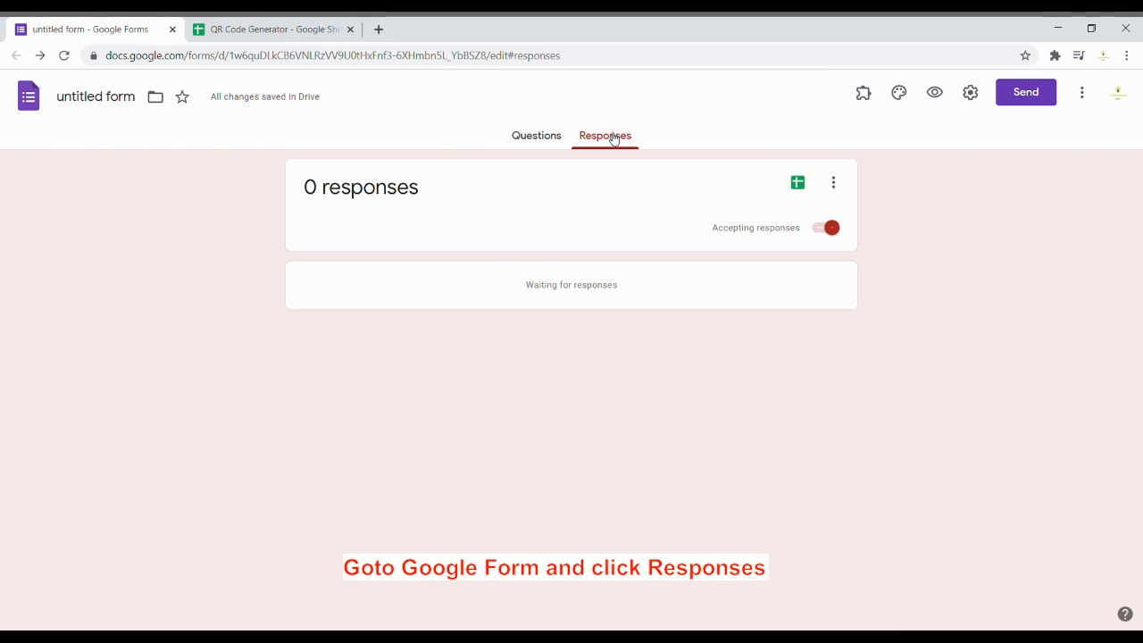
left_click(1081, 91)
Step: On the pre-fill page, enter a sample guest name, Accounting, YES and an email address
left_click(1076, 249)
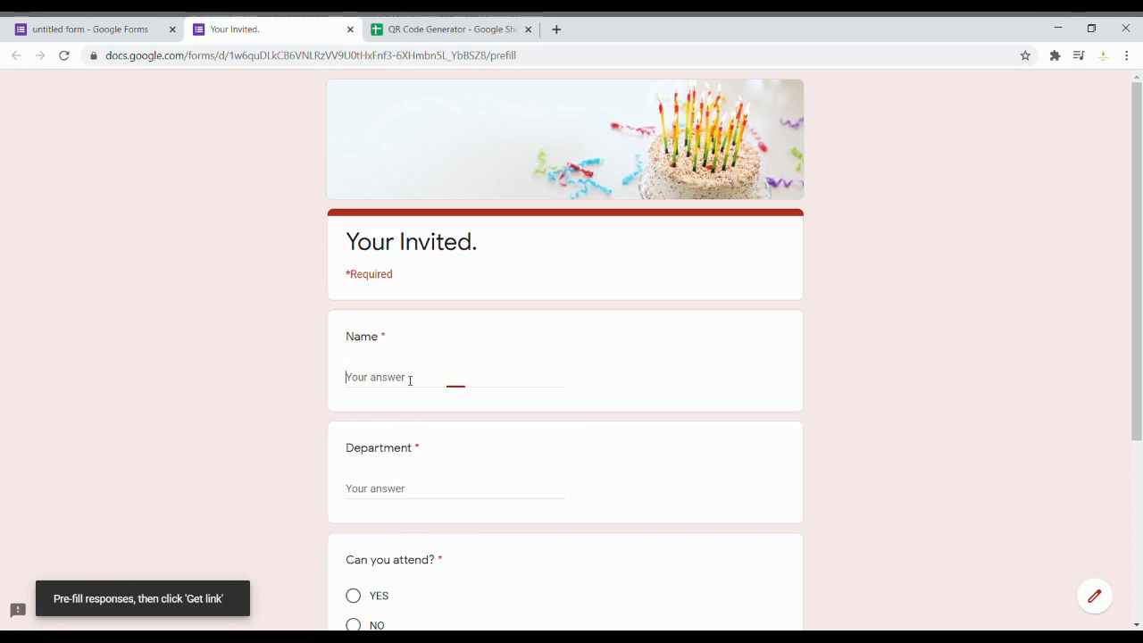
type("Juan Dela Cruz")
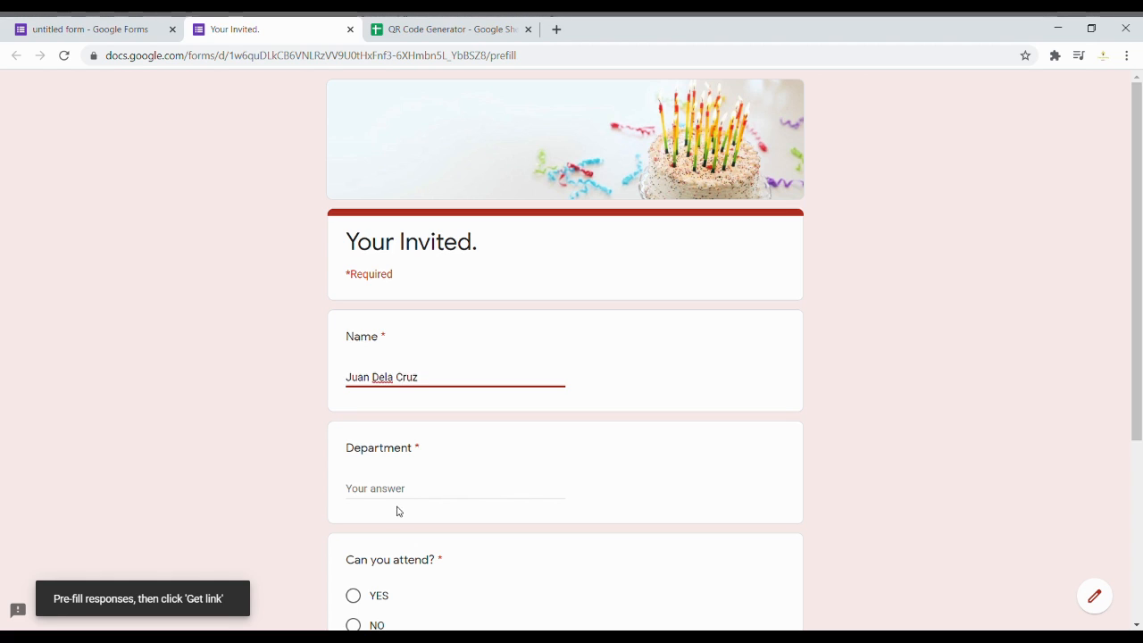
left_click(401, 489)
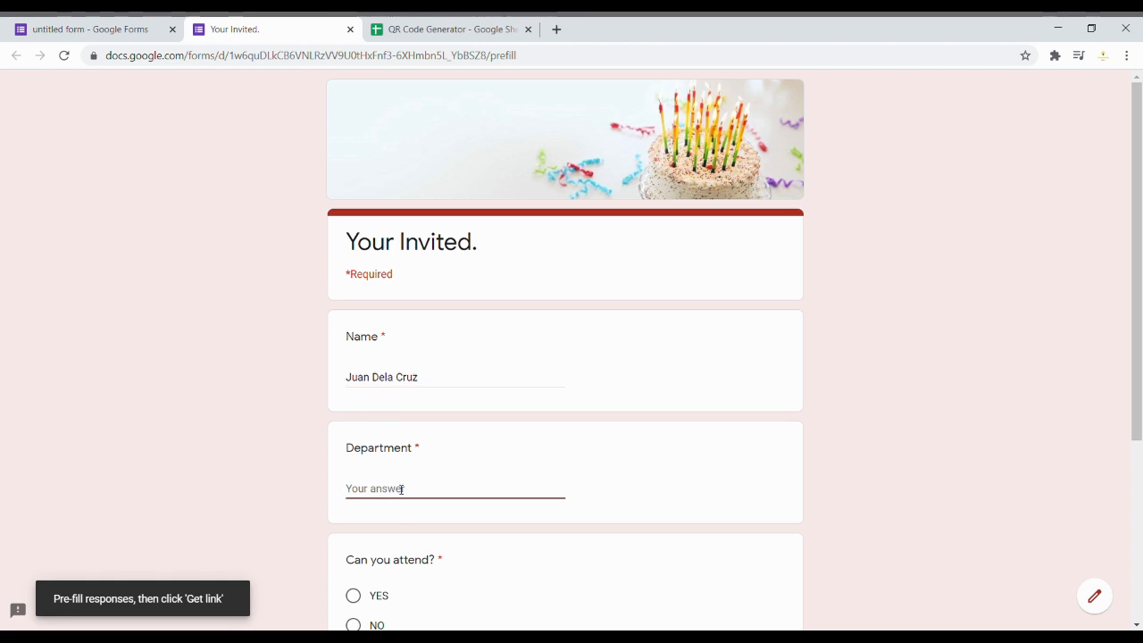
type("Accounting")
scroll(401, 489, "down", 2)
left_click(374, 449)
scroll(375, 461, "down", 2)
left_click(392, 458)
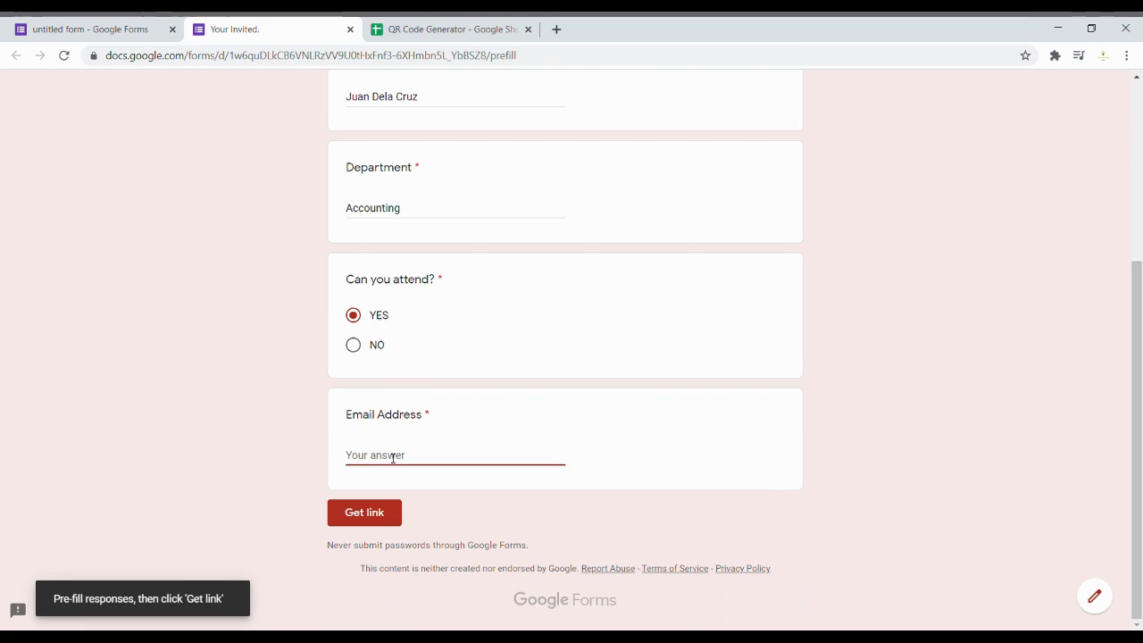
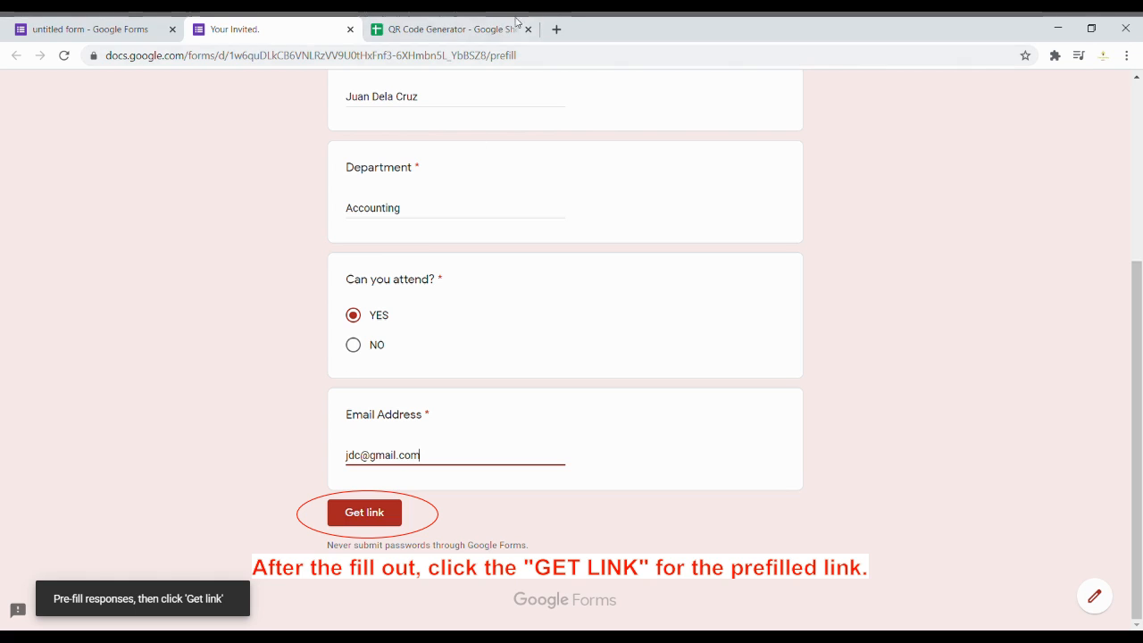
Step: Generate and copy the pre-filled link, then go back to the spreadsheet
double_click(503, 56)
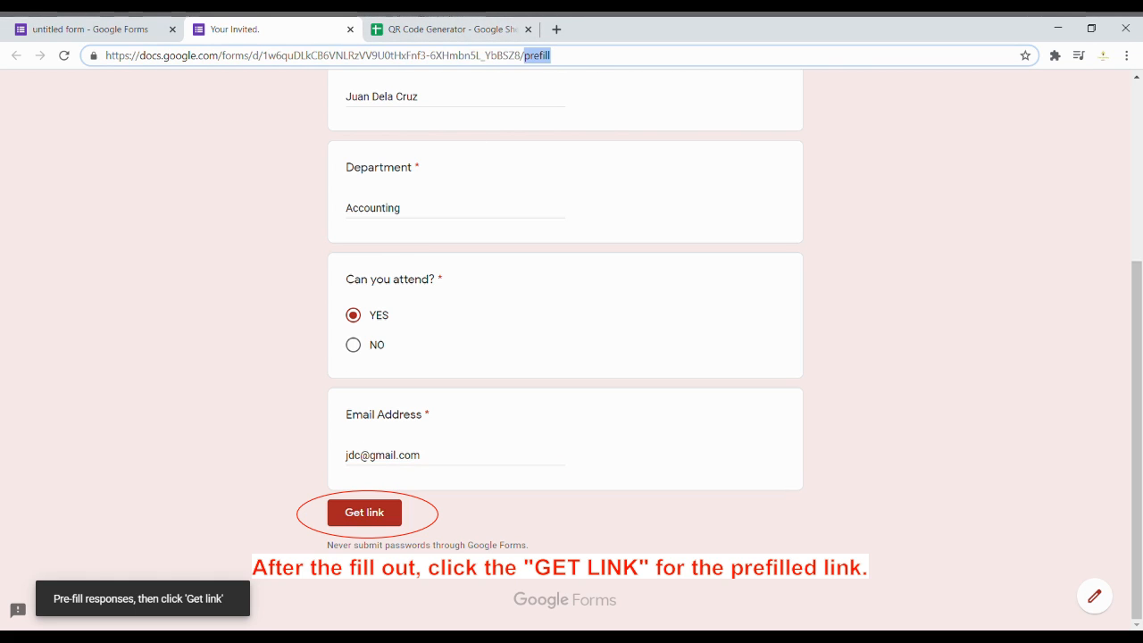
left_click(379, 517)
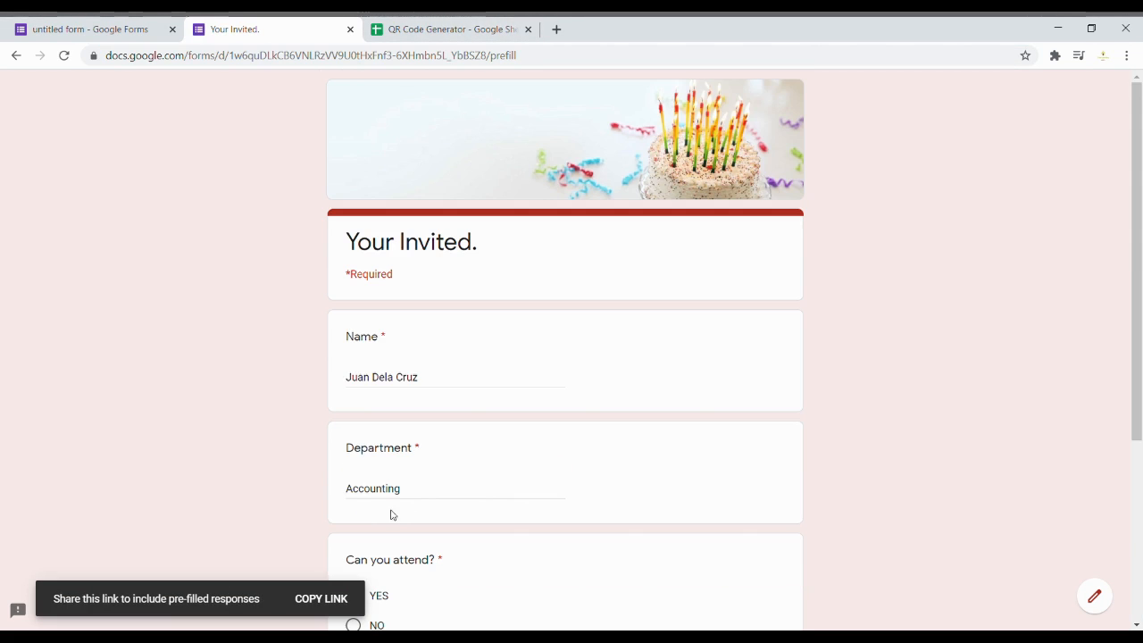
left_click(337, 599)
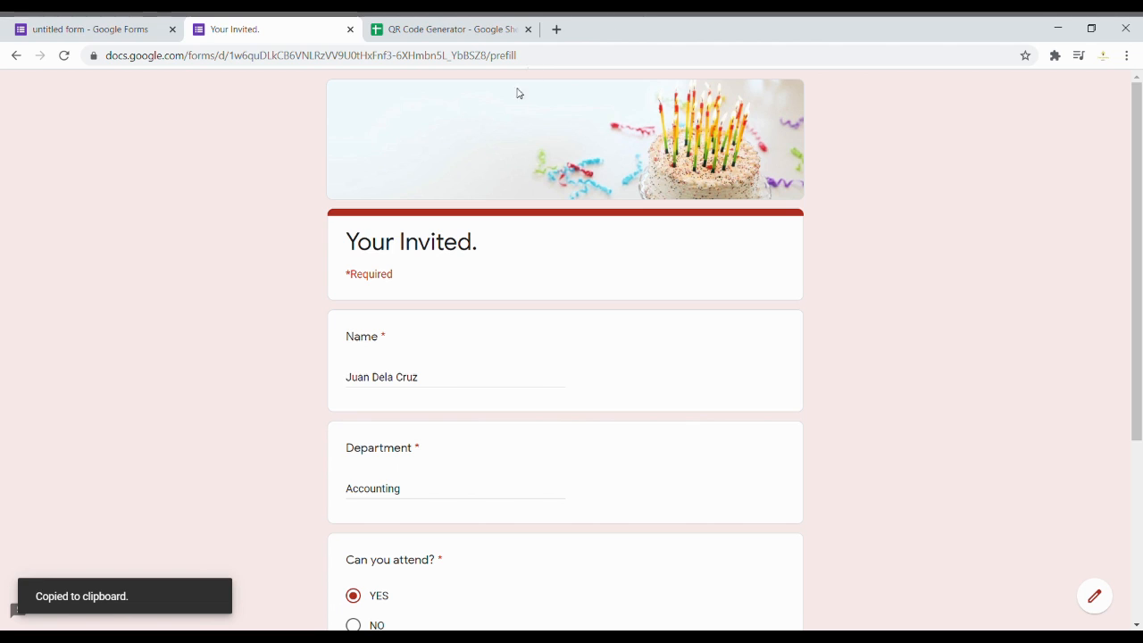
scroll(714, 384, "down", 3)
scroll(714, 385, "up", 1)
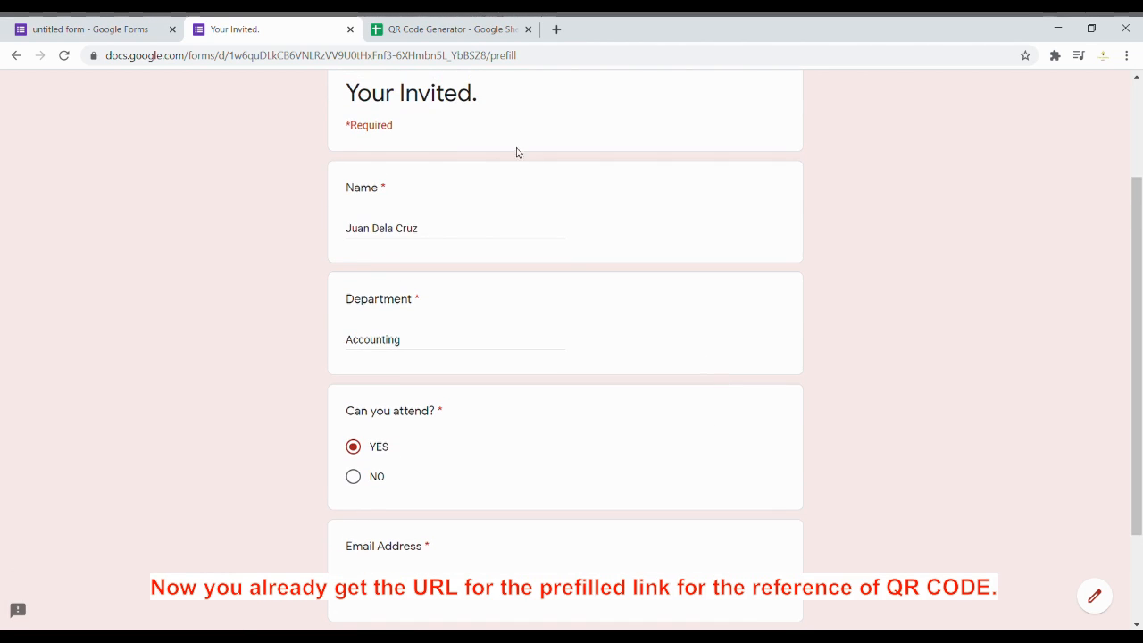
left_click(416, 29)
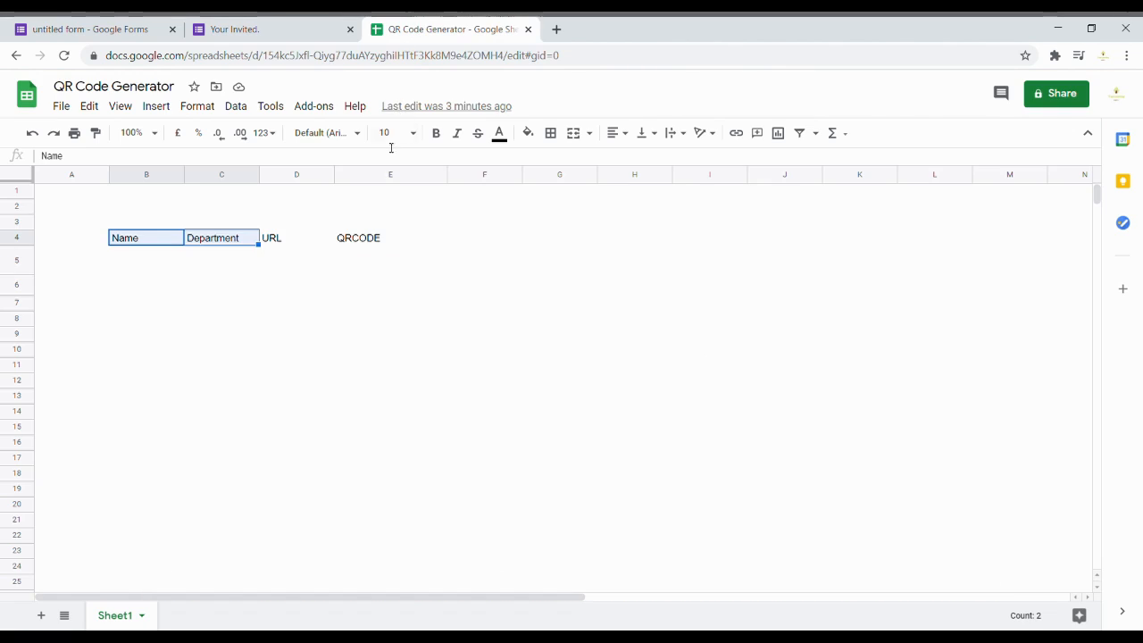
Step: Paste the pre-filled form link into D5 and enlarge the formula bar to read it
left_click(280, 261)
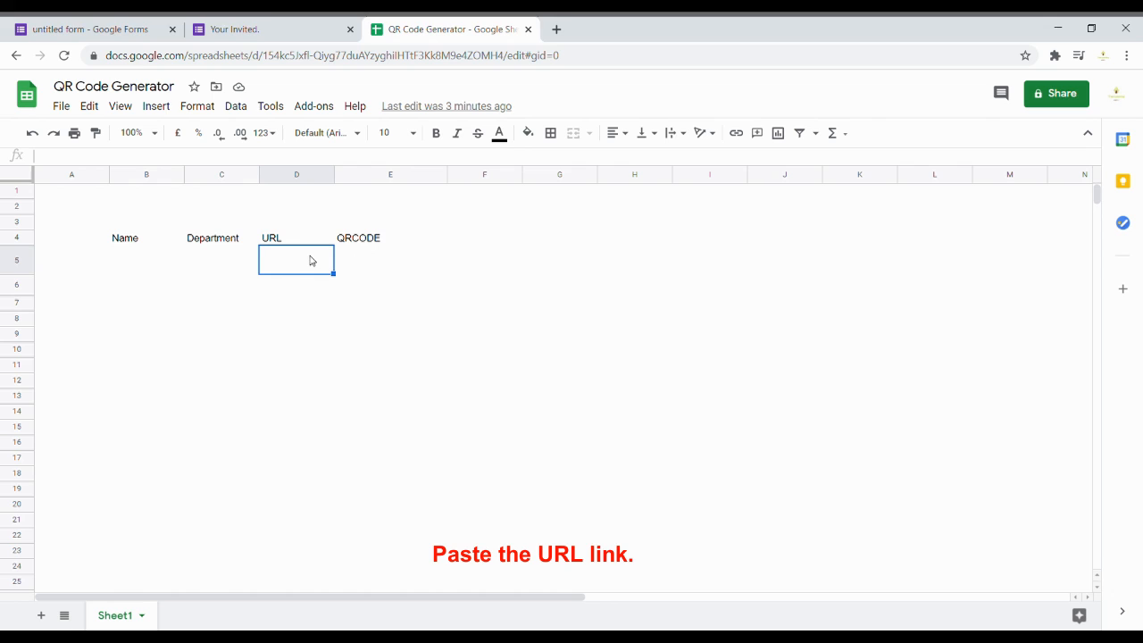
double_click(303, 264)
key("ctrl+v")
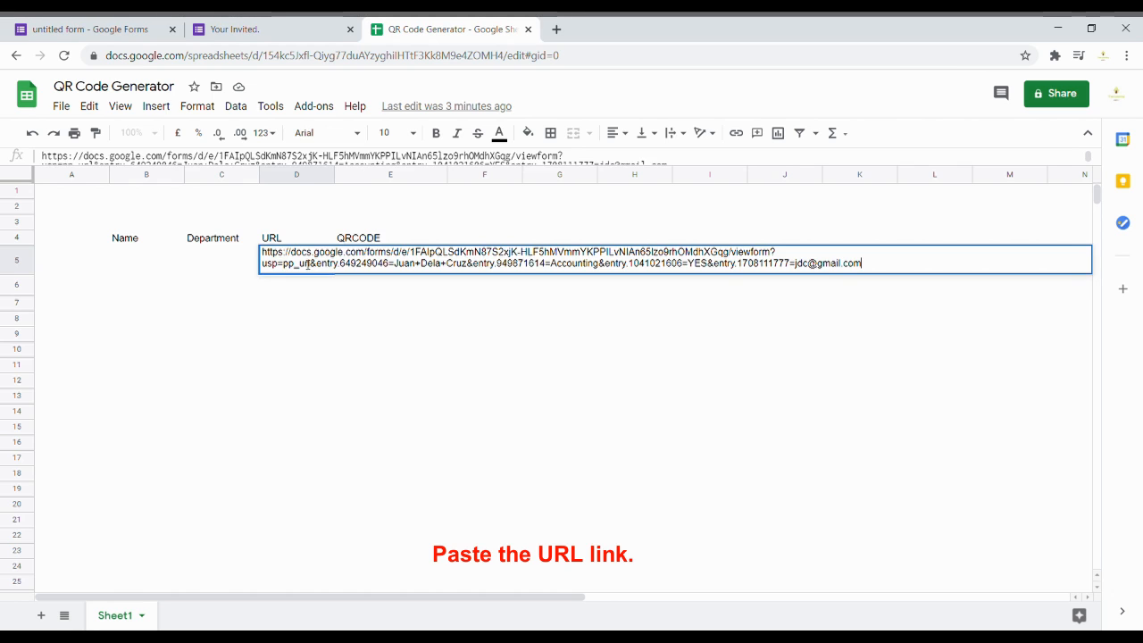
key("Return")
left_click(304, 264)
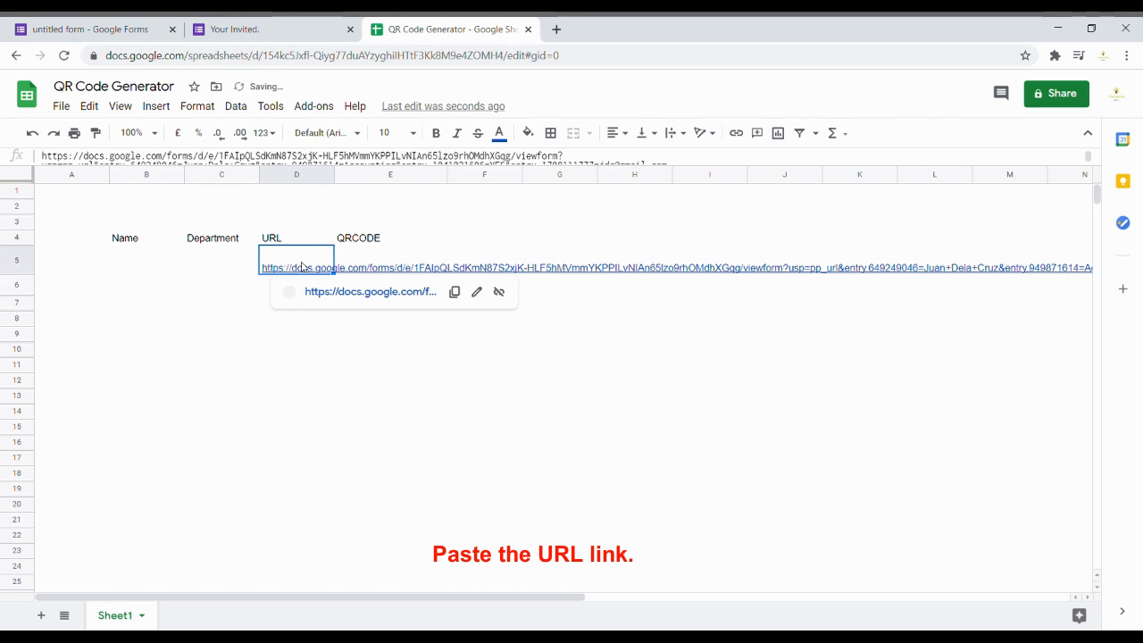
left_click_drag(490, 173, 497, 201)
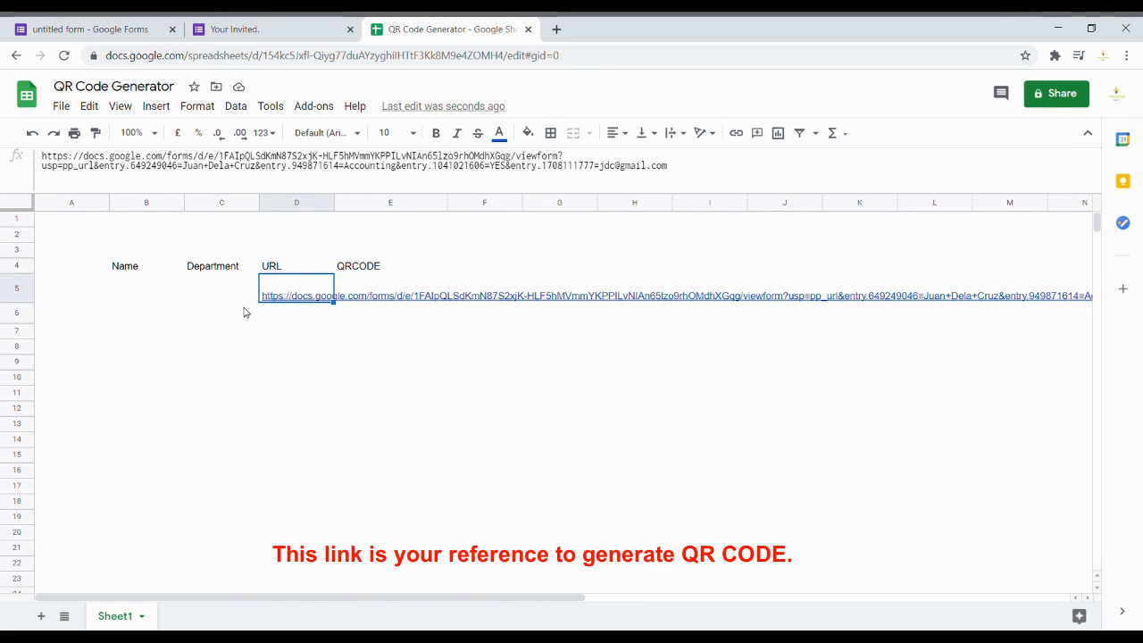
left_click(363, 290)
left_click(306, 290)
left_click_drag(137, 287, 136, 562)
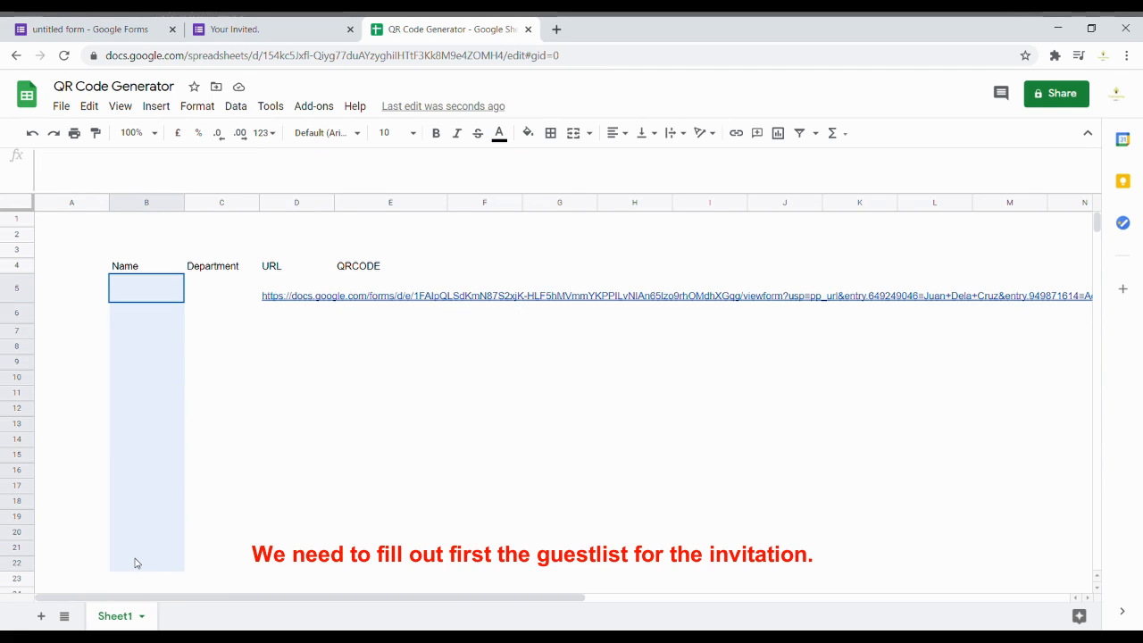
Step: Enter the five guest names into B5:B9, one per row
left_click(137, 289)
type("User")
key("BackSpace")
key("BackSpace")
key("BackSpace")
key("BackSpace")
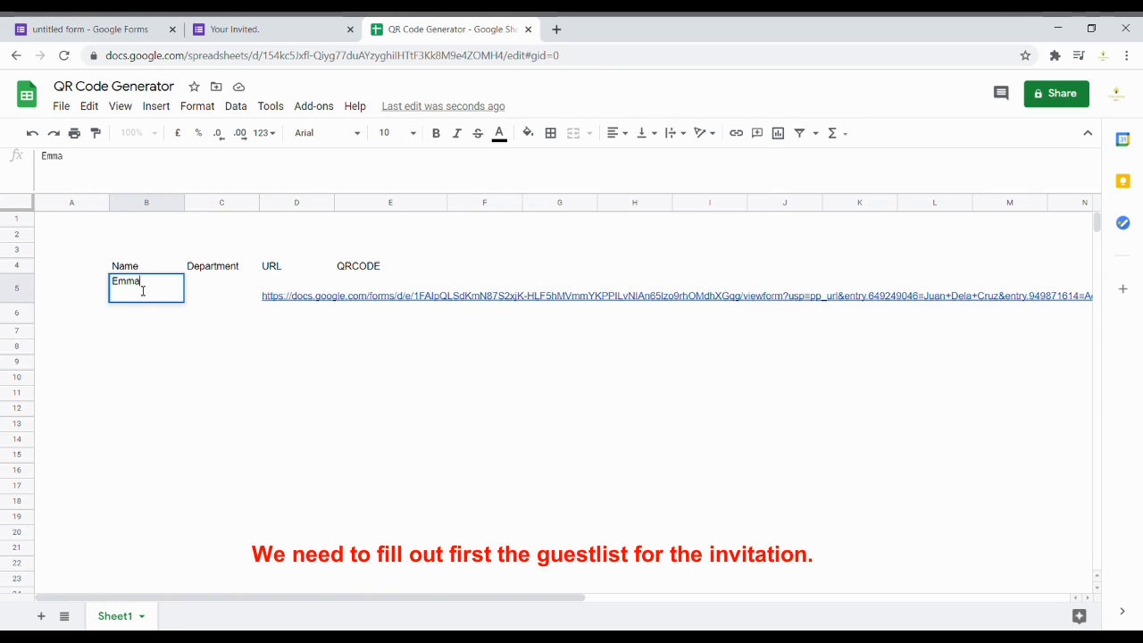
key("Return")
type("Dennis")
key("Return")
type("Ams")
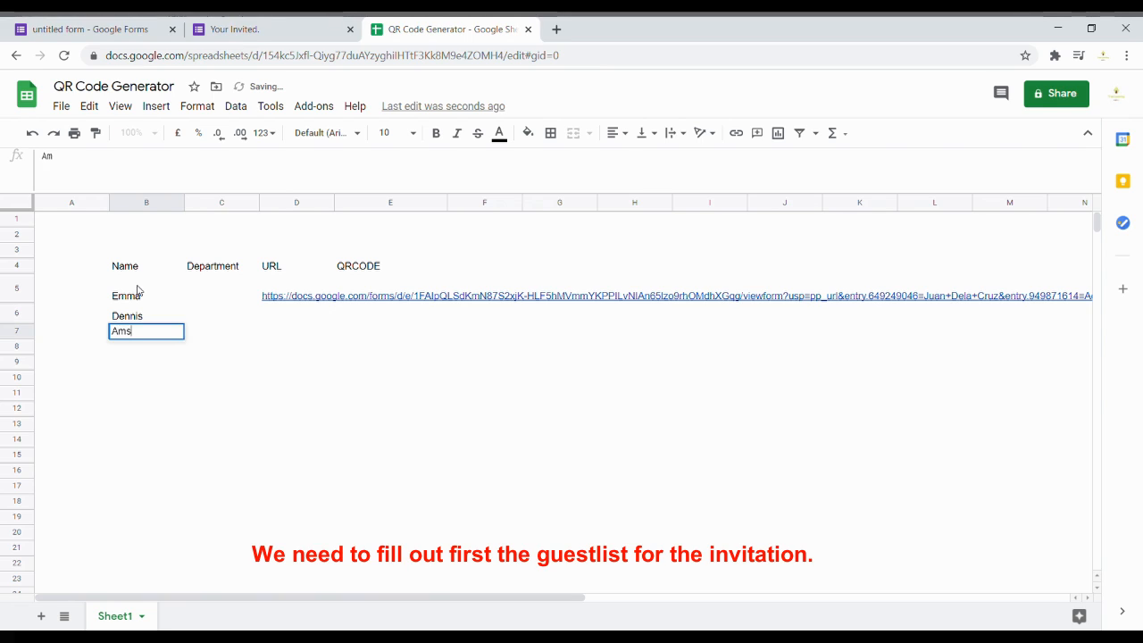
key("Return")
type("Kiko")
key("Return")
type("Mot")
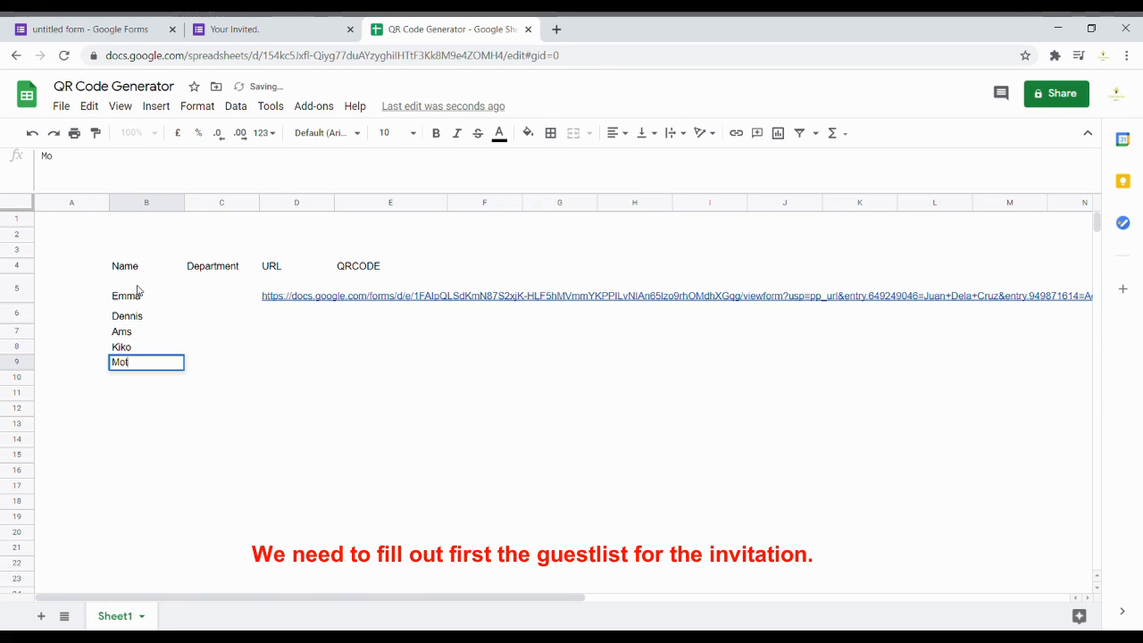
key("Return")
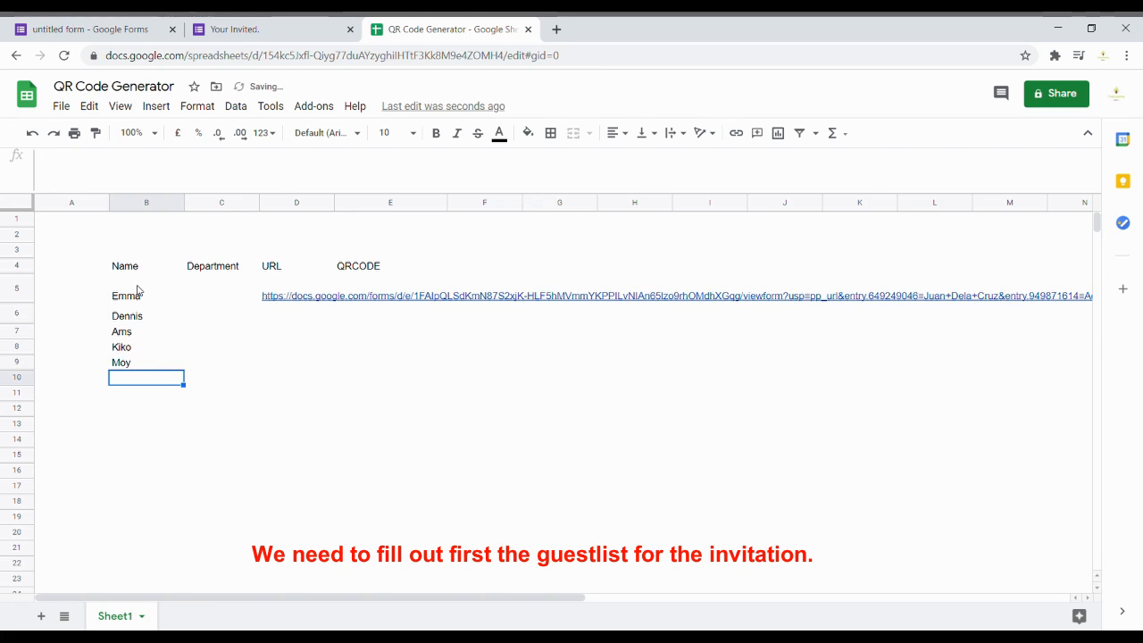
Step: Fill C5:C9 with departments Treasury, Payroll, IT, Accouting and Accouting
left_click(191, 290)
type("Treasury")
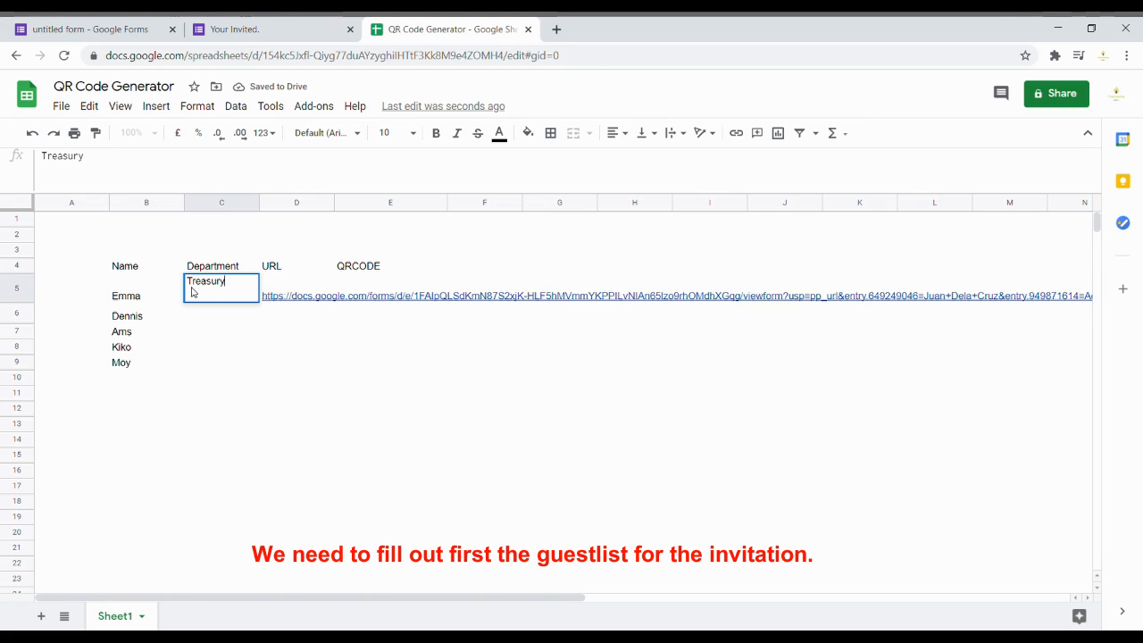
key("Return")
type("Payri")
type("ll")
key("Return")
type("IT")
key("Return")
type("Accouting")
key("Tab")
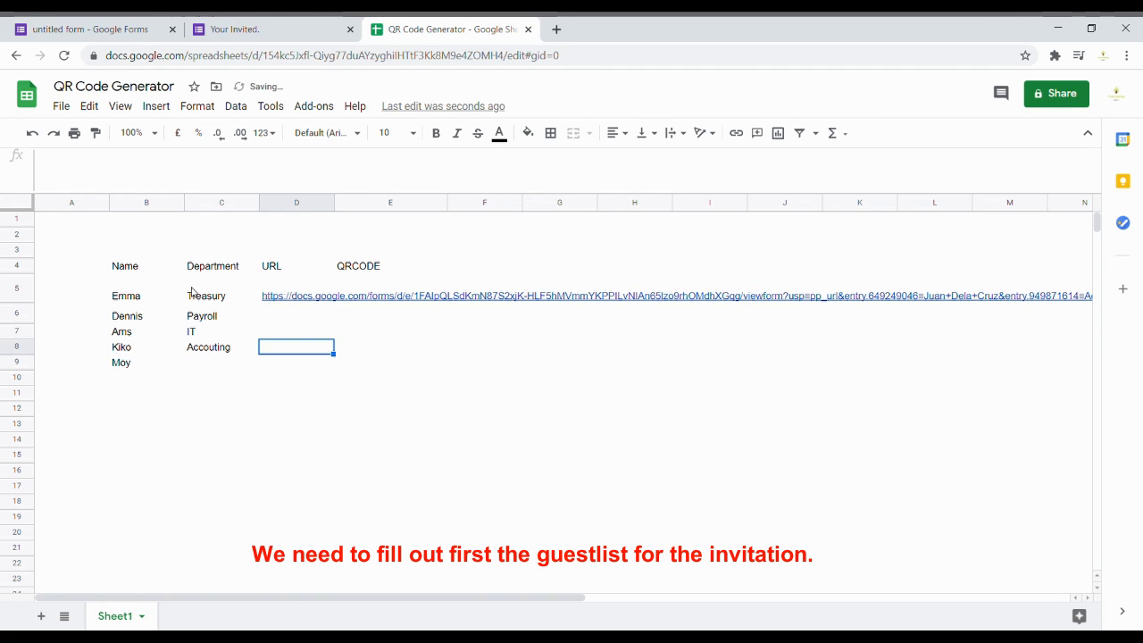
left_click(219, 363)
type("A")
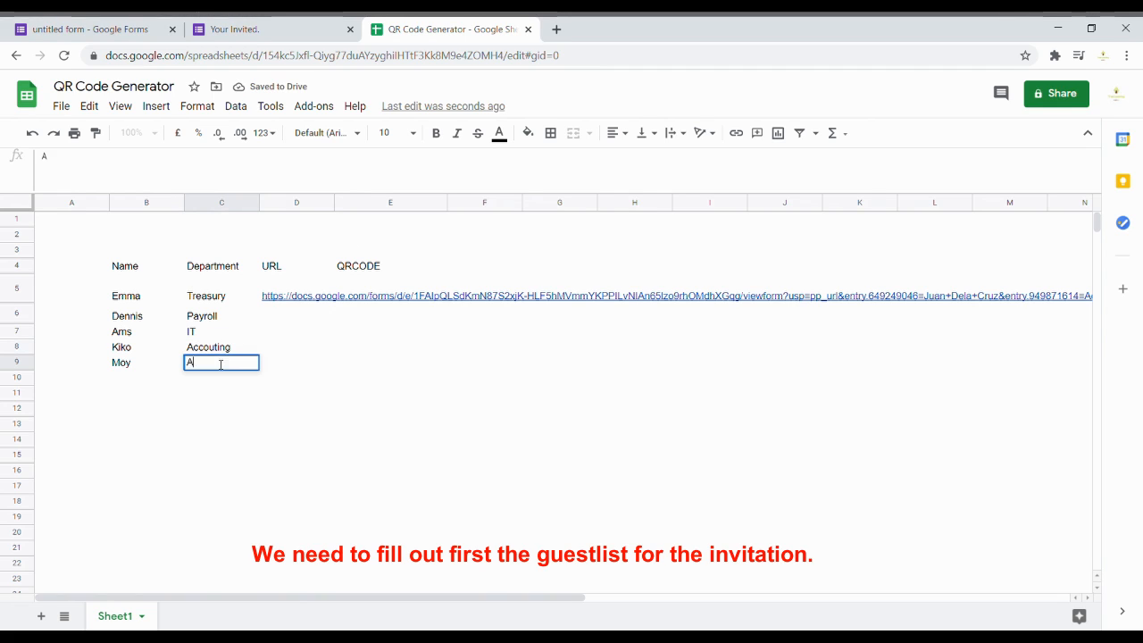
type("ccou")
key("BackSpace")
key("BackSpace")
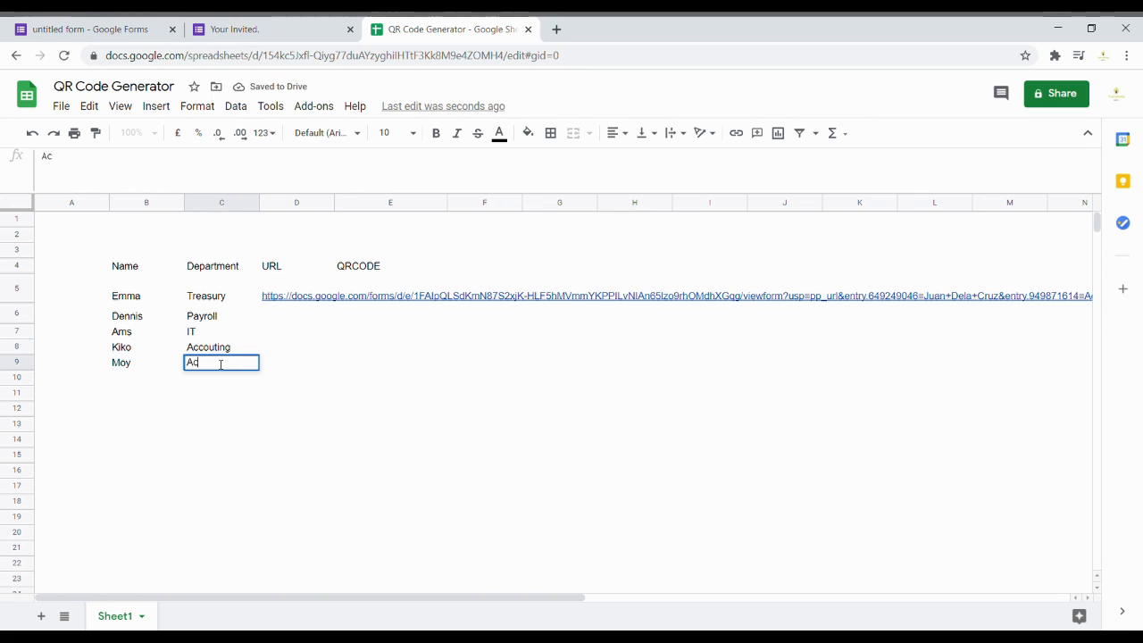
type("c")
key("Return")
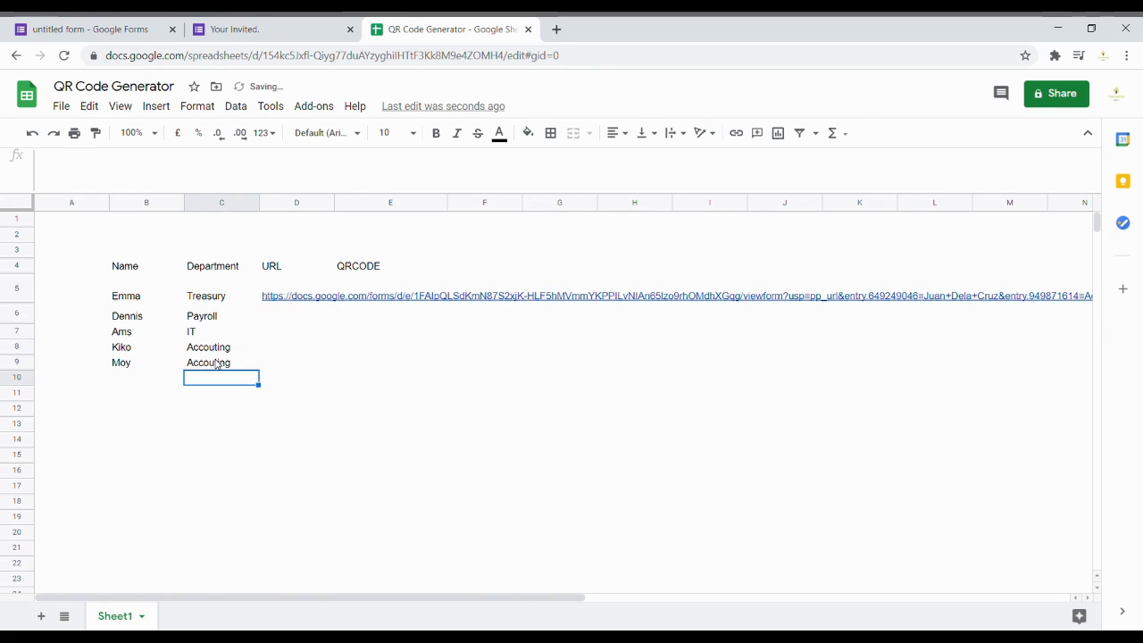
left_click(285, 292)
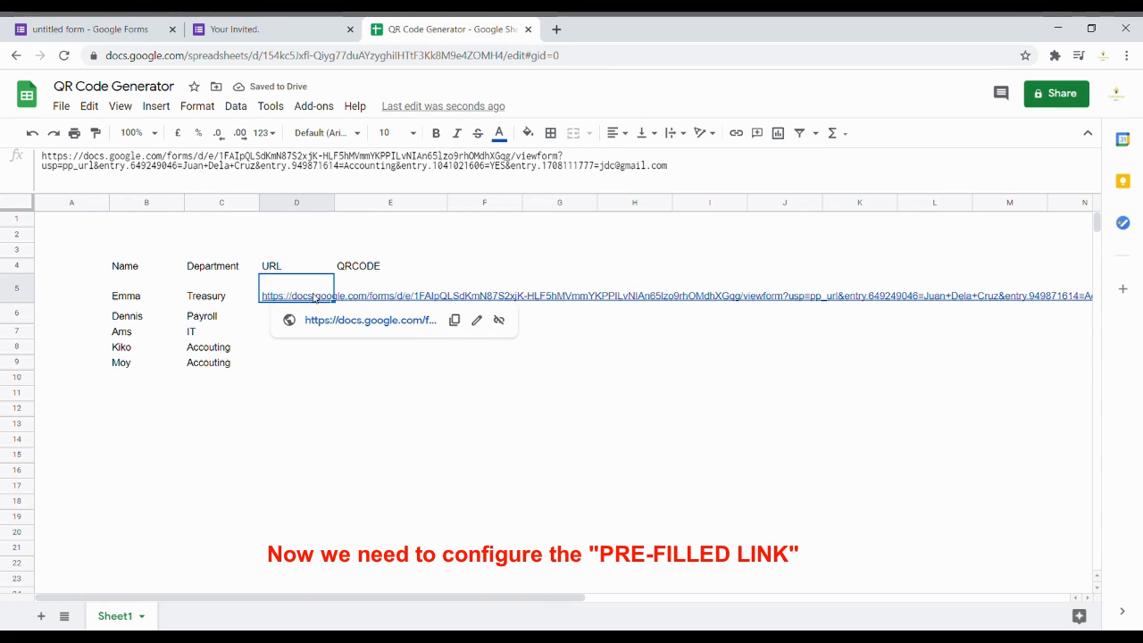
Step: Turn the pre-filled link in D5 into a formula string starting with ="
left_click(248, 179)
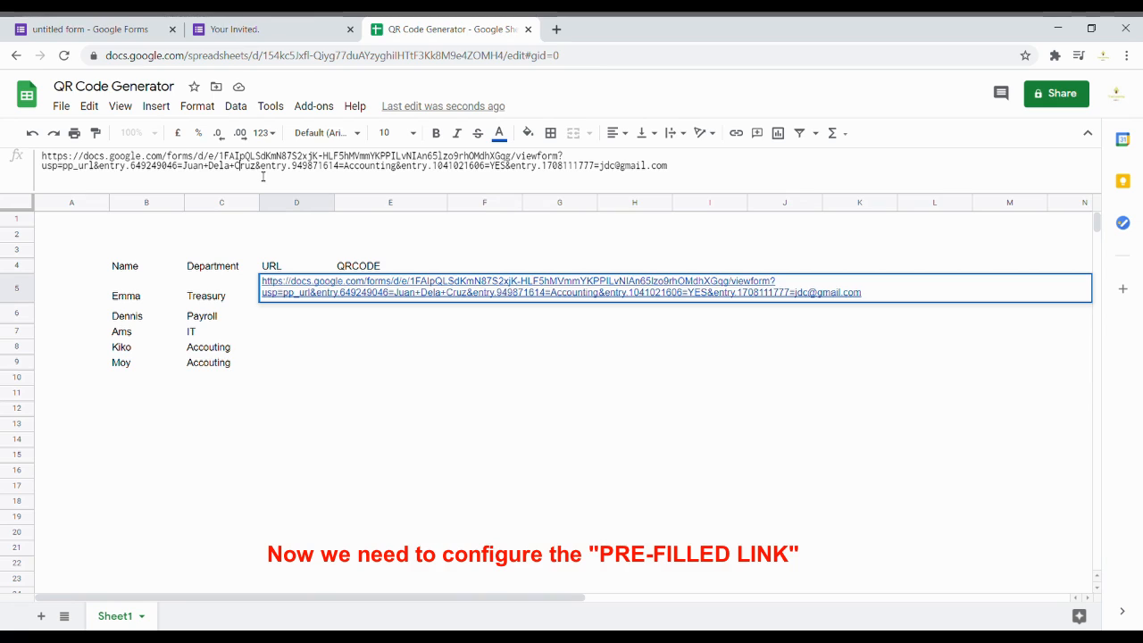
left_click_drag(263, 176, 183, 176)
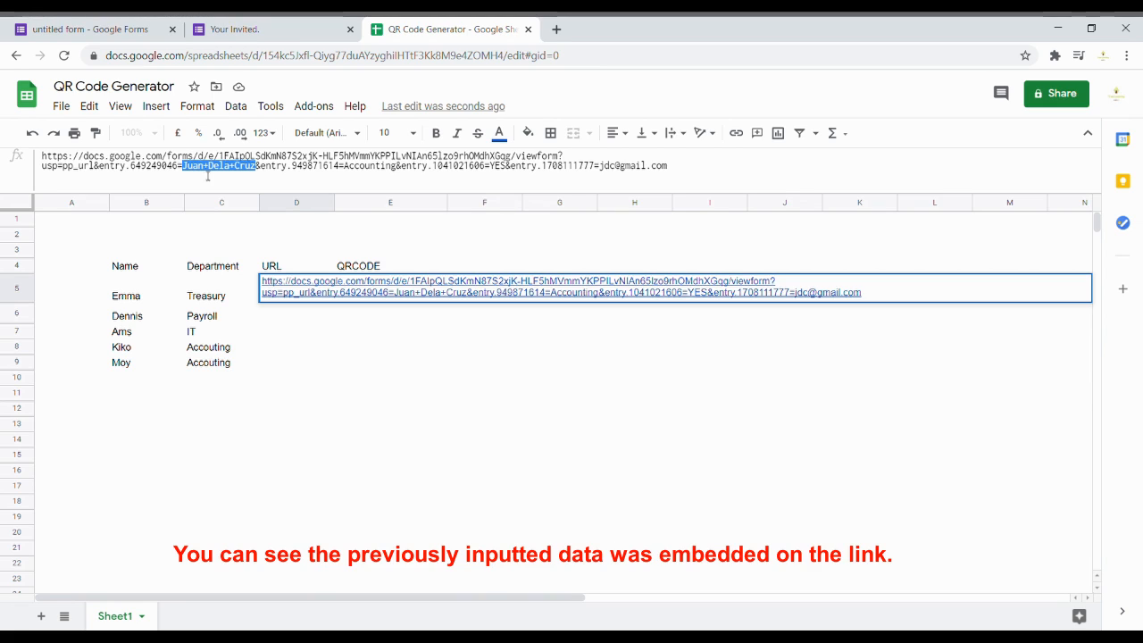
left_click_drag(395, 175, 348, 175)
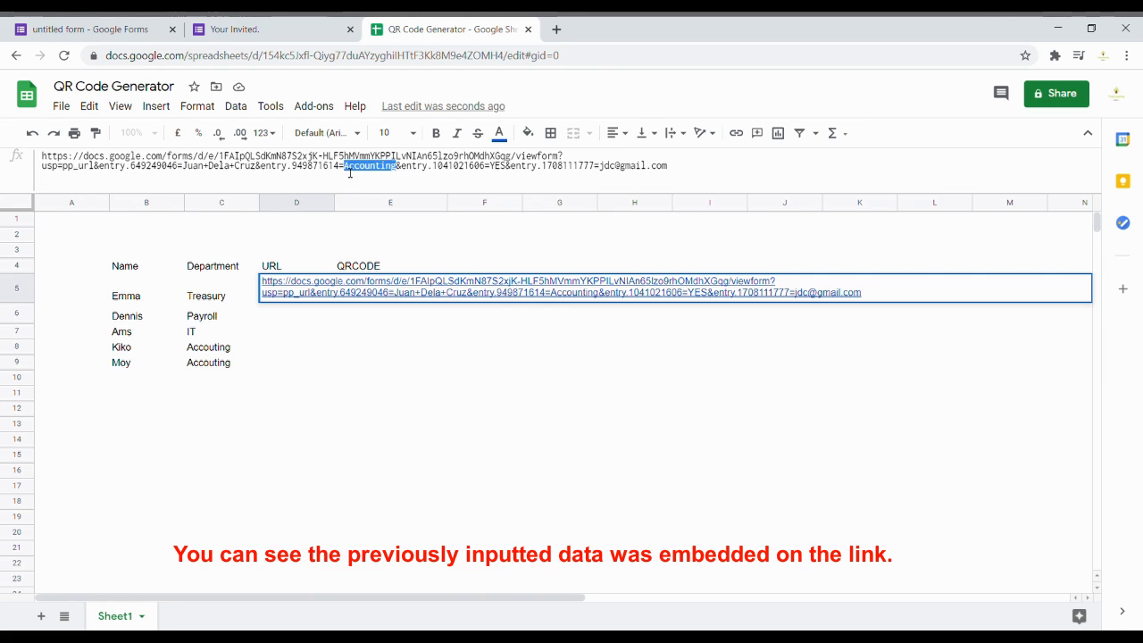
left_click_drag(541, 166, 496, 175)
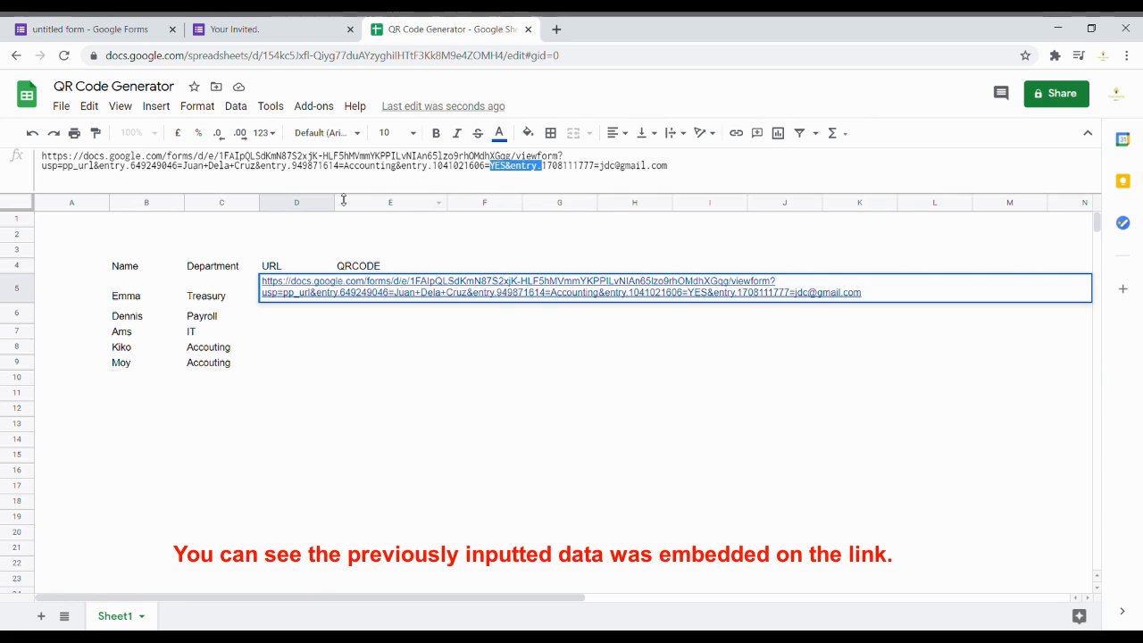
left_click(43, 159)
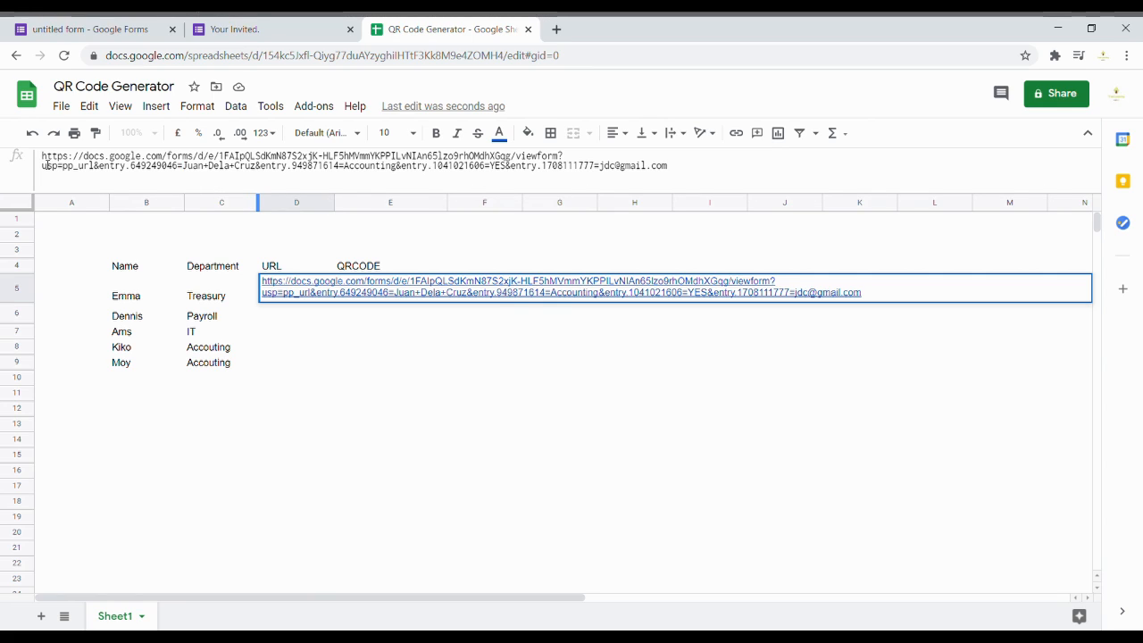
type("=\"")
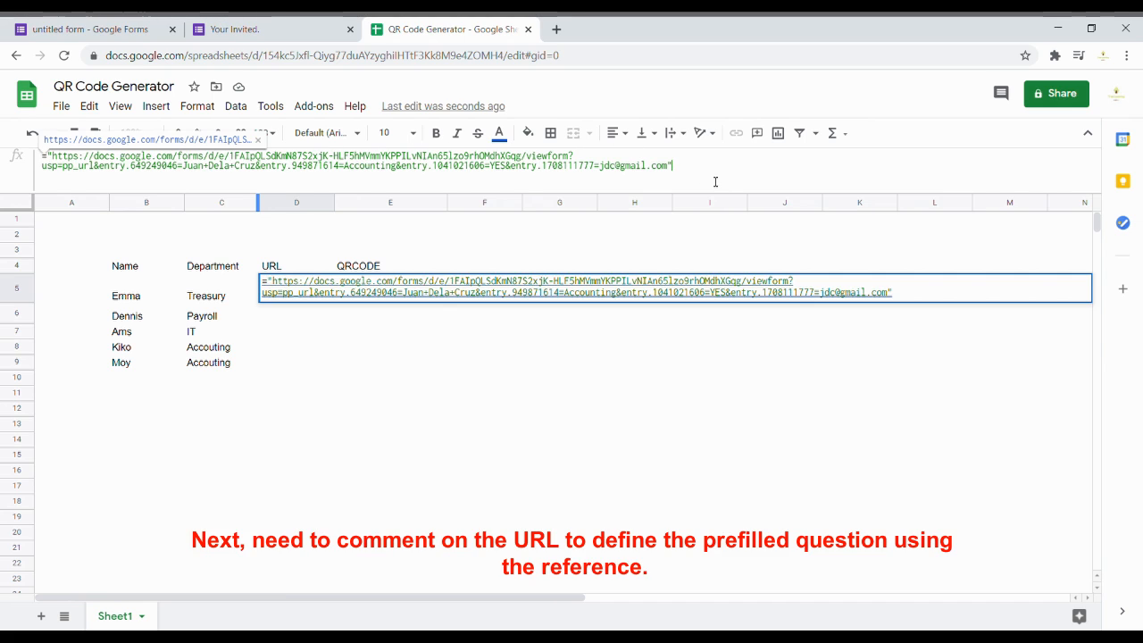
left_click_drag(731, 179, 31, 143)
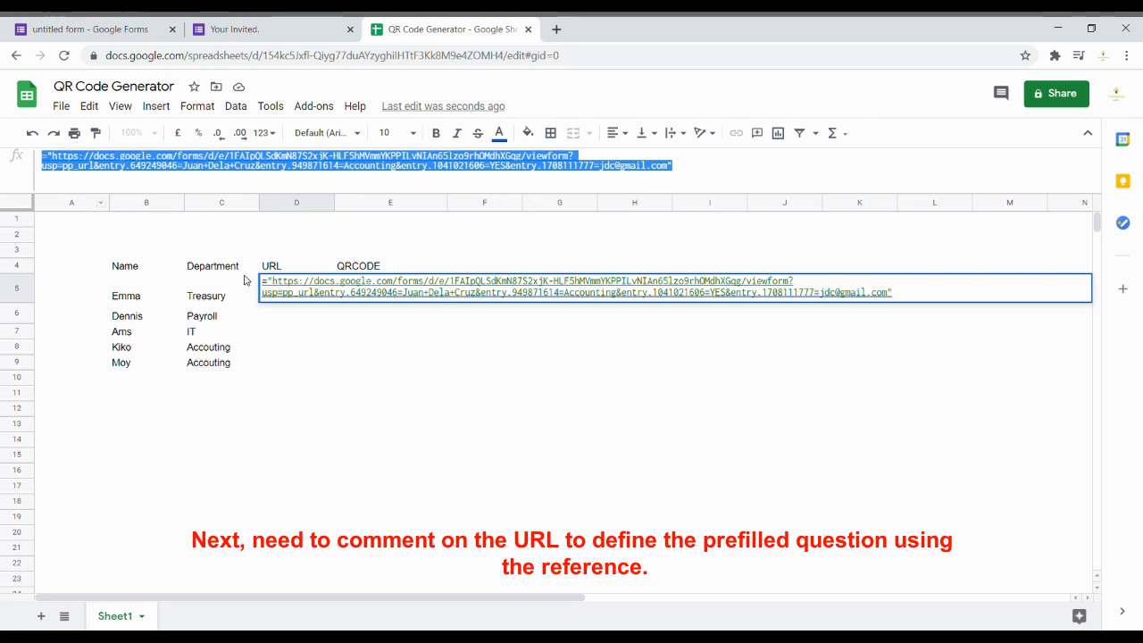
Step: Close the string with "&" right after entry.649249046=, removing the sample name's quote
left_click(214, 175)
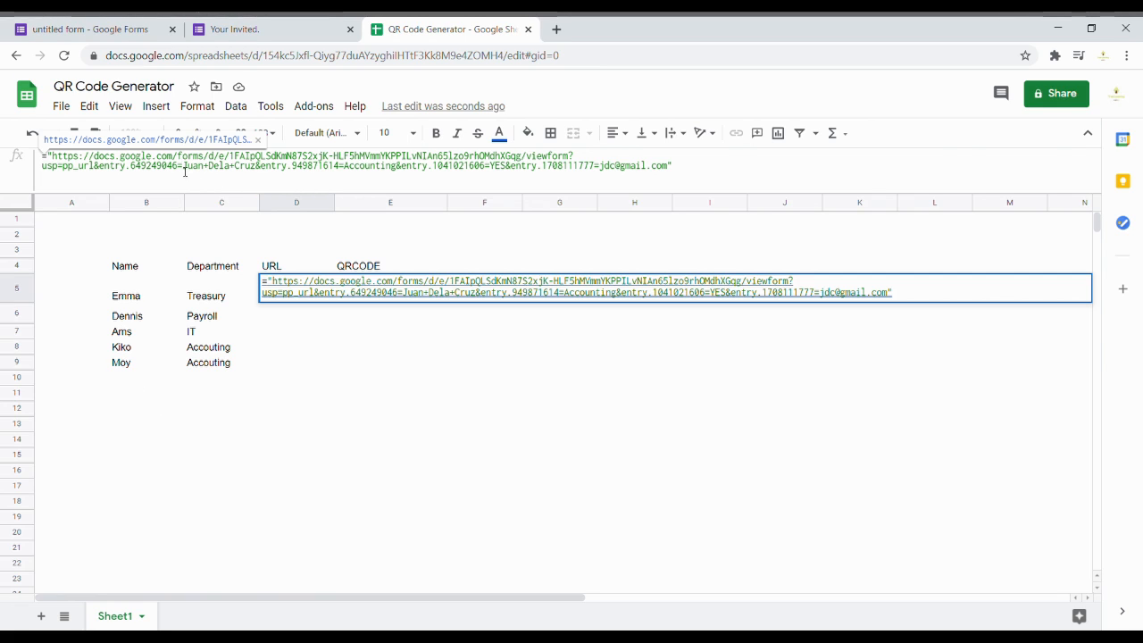
type("\"")
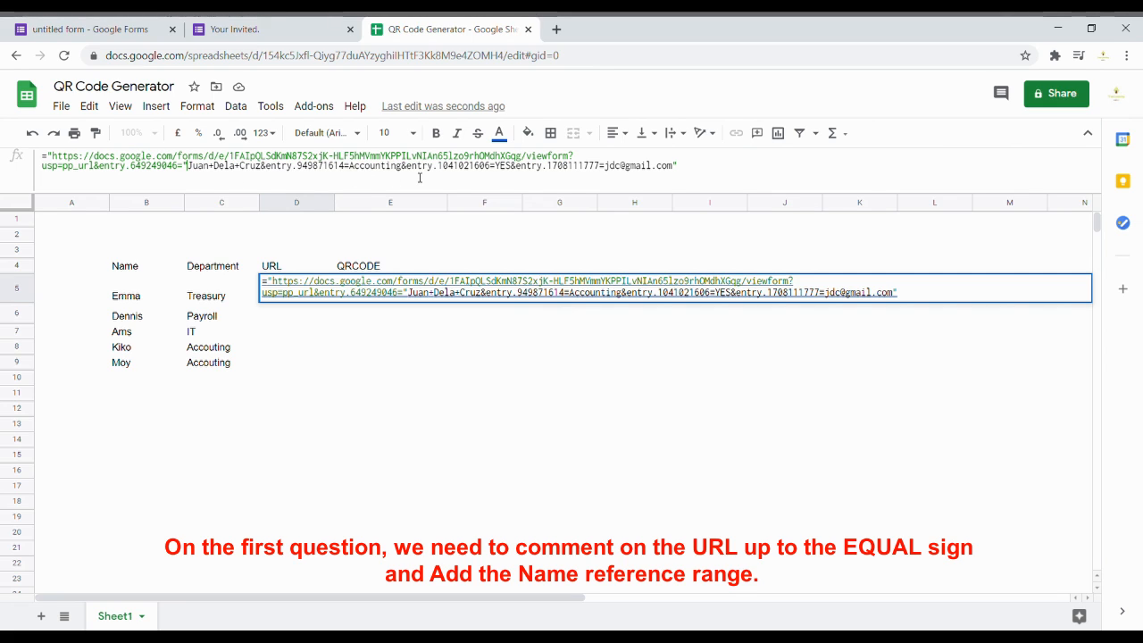
key("BackSpace")
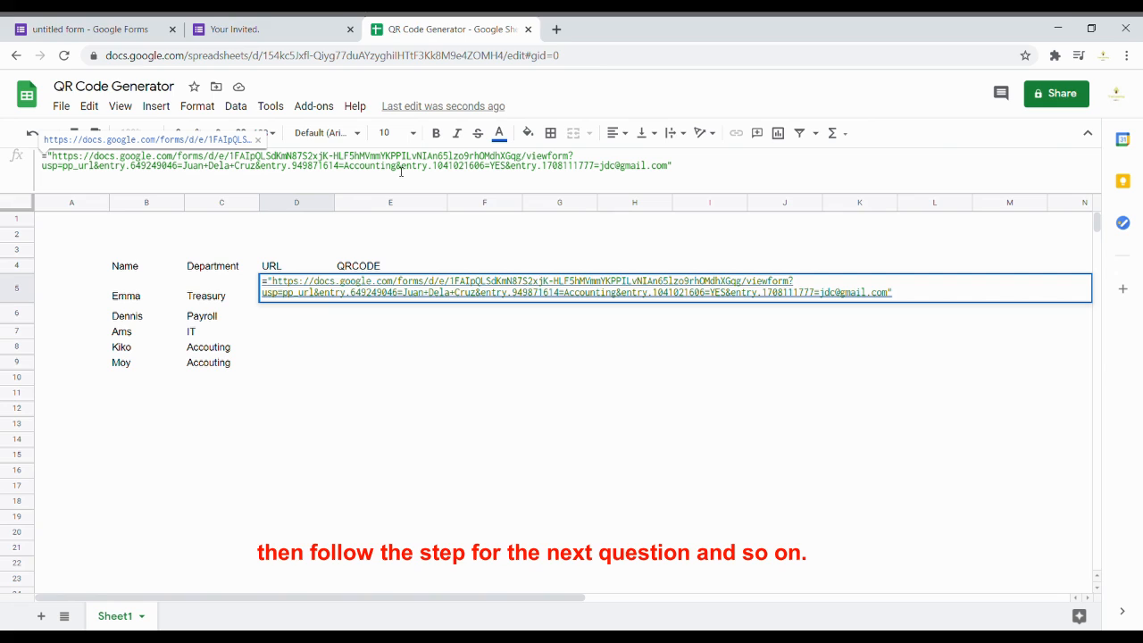
left_click_drag(395, 166, 672, 191)
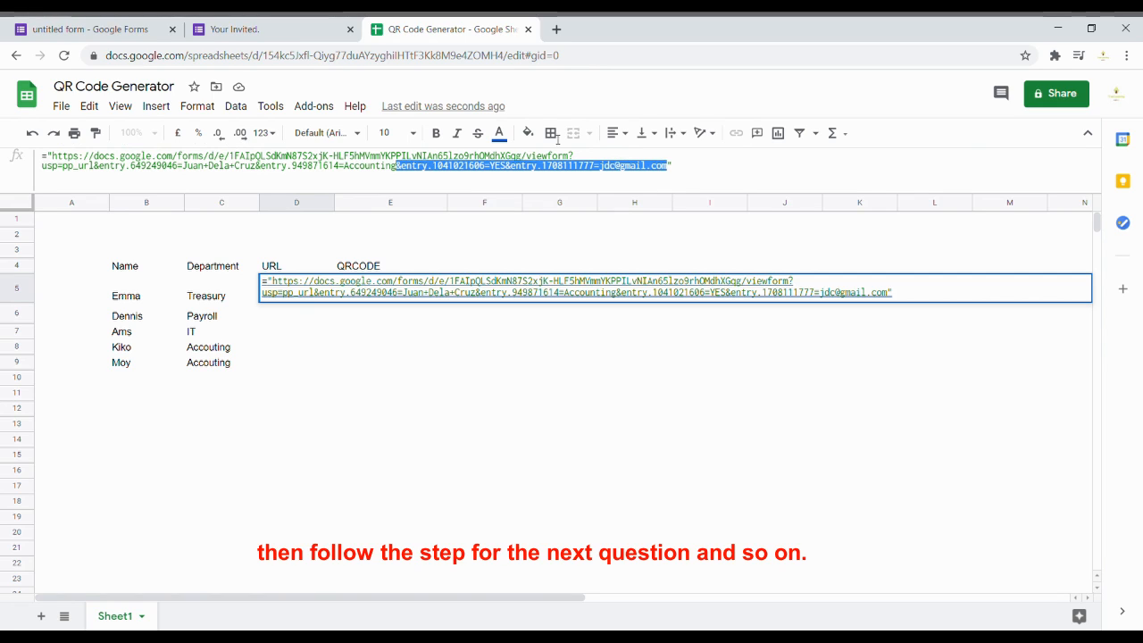
left_click(185, 171)
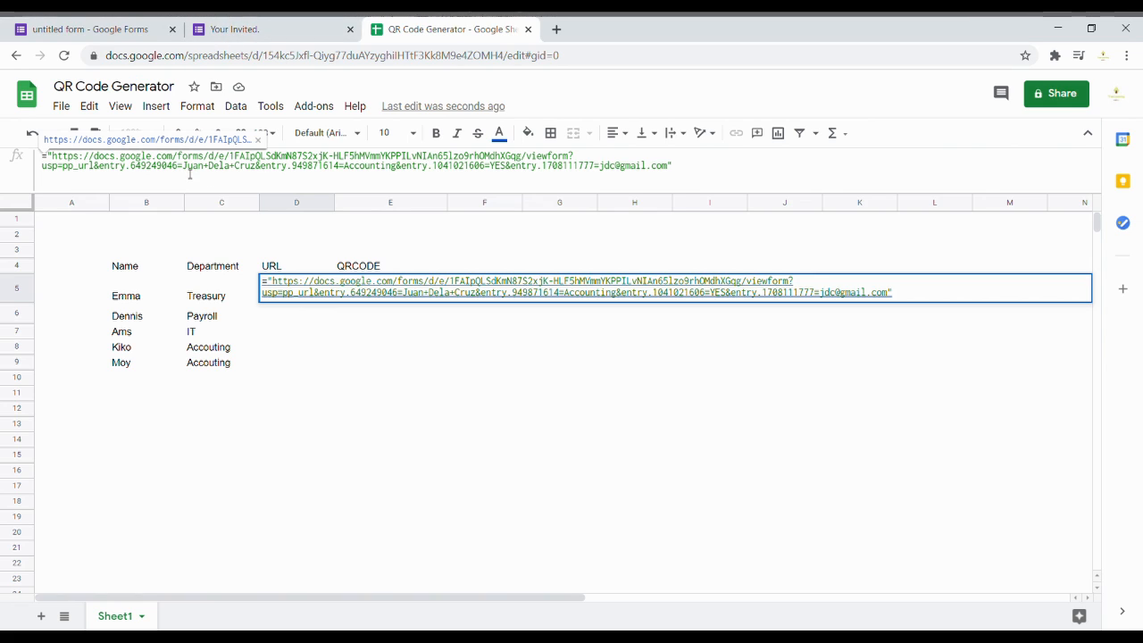
type("\"&\"")
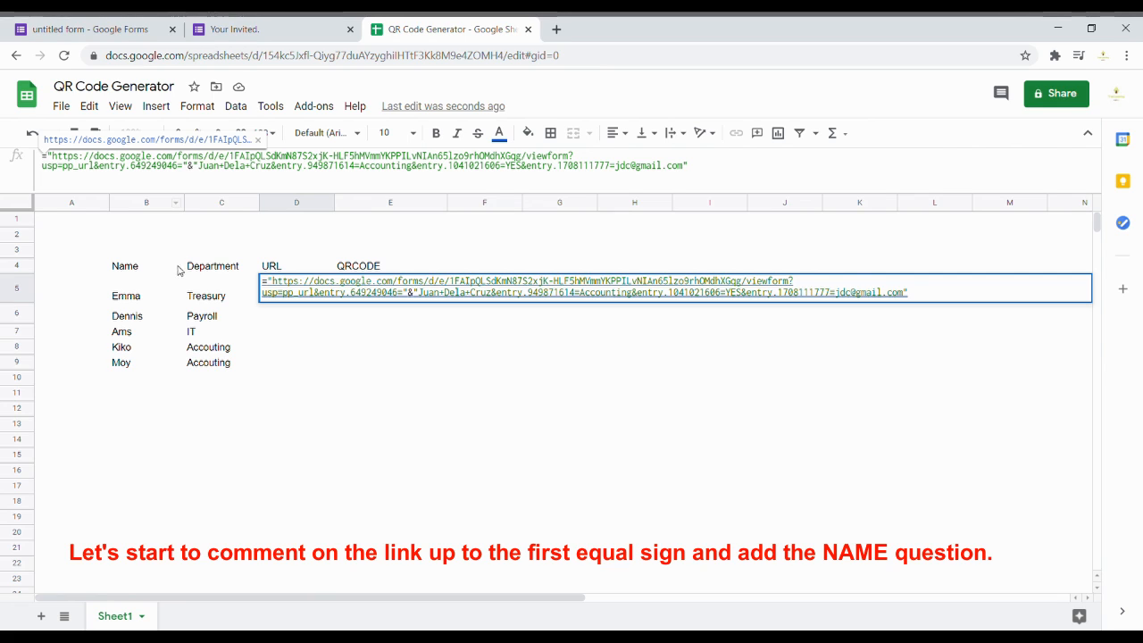
Step: Join B5 into the D5 formula and replace the hard-coded sample name with it
left_click(138, 303)
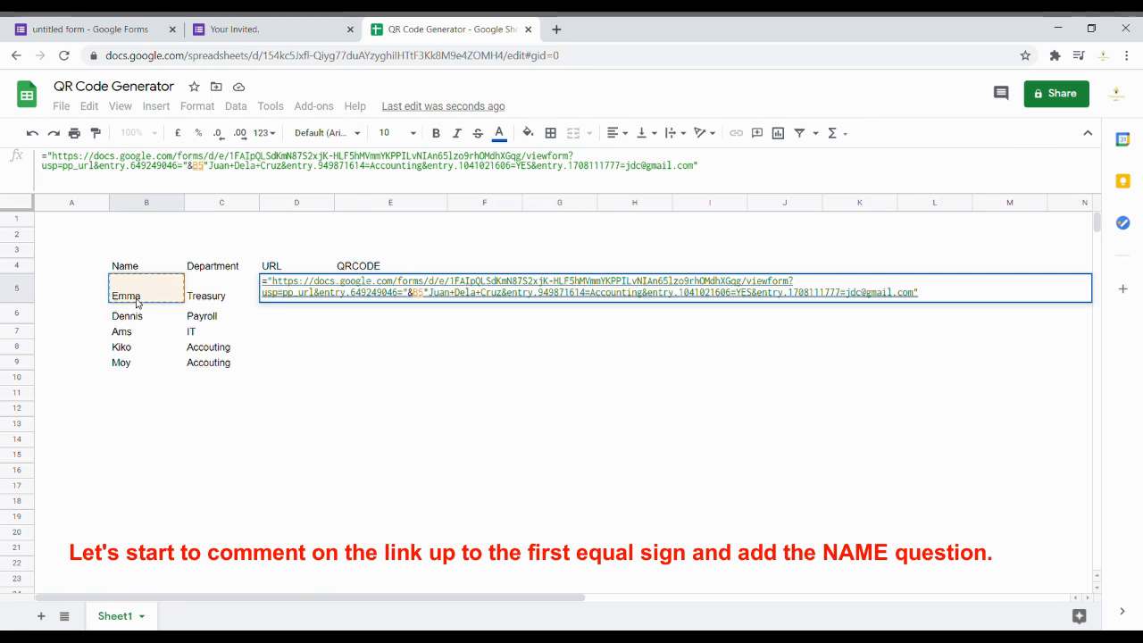
type("&")
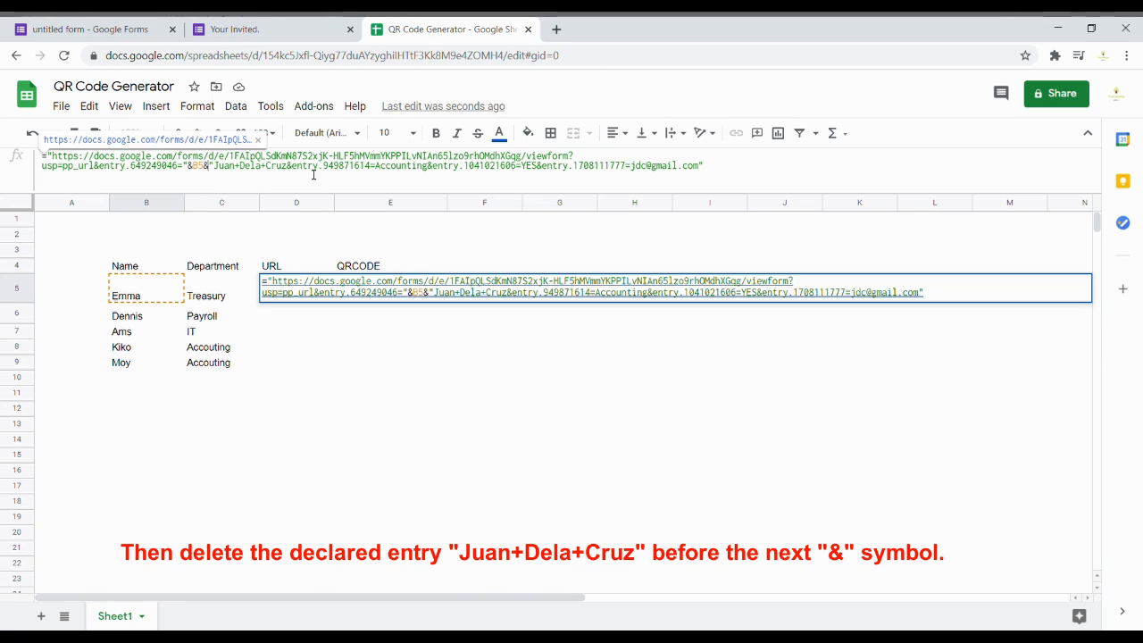
left_click_drag(287, 168, 222, 170)
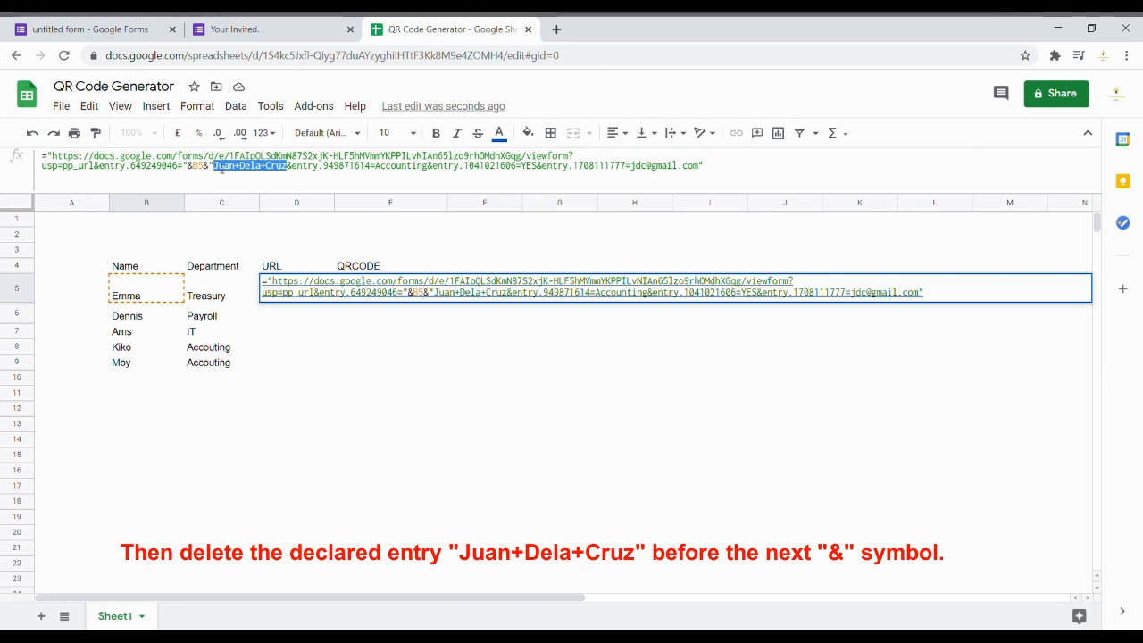
key("BackSpace")
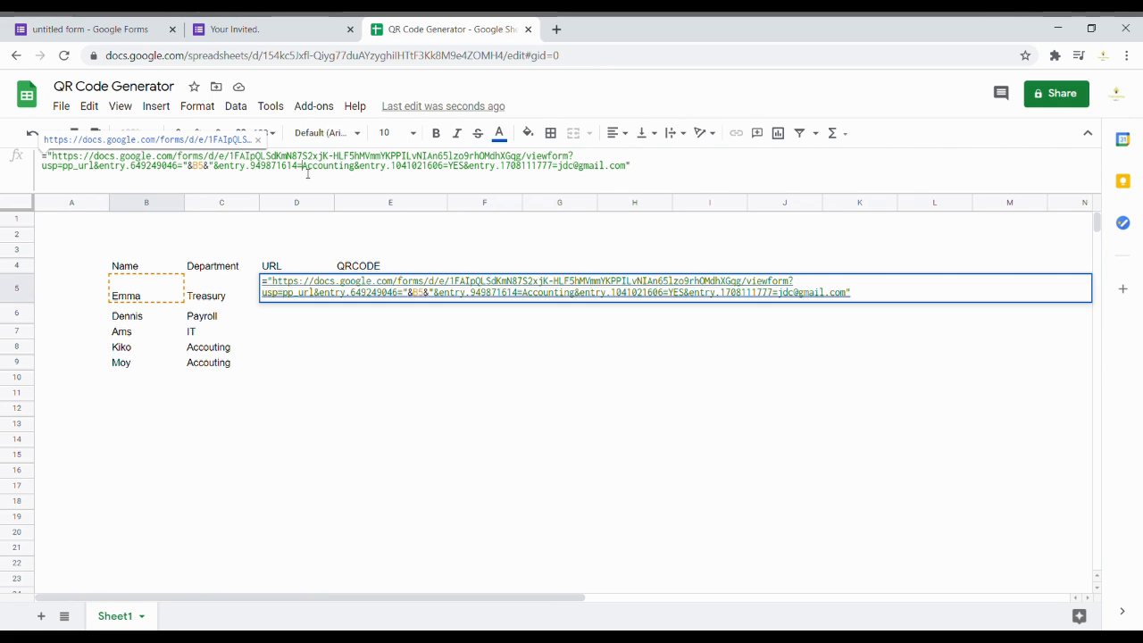
type("\"&\"")
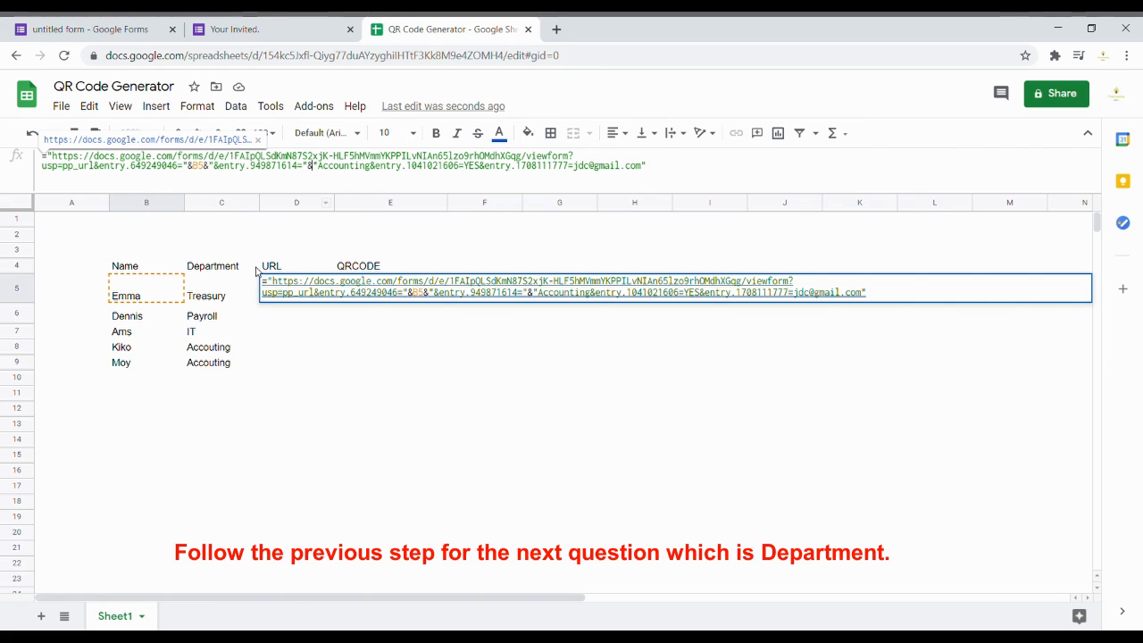
Step: Swap the hard-coded Accounting for C5 and delete the trailing email entry from D5's formula
left_click(227, 288)
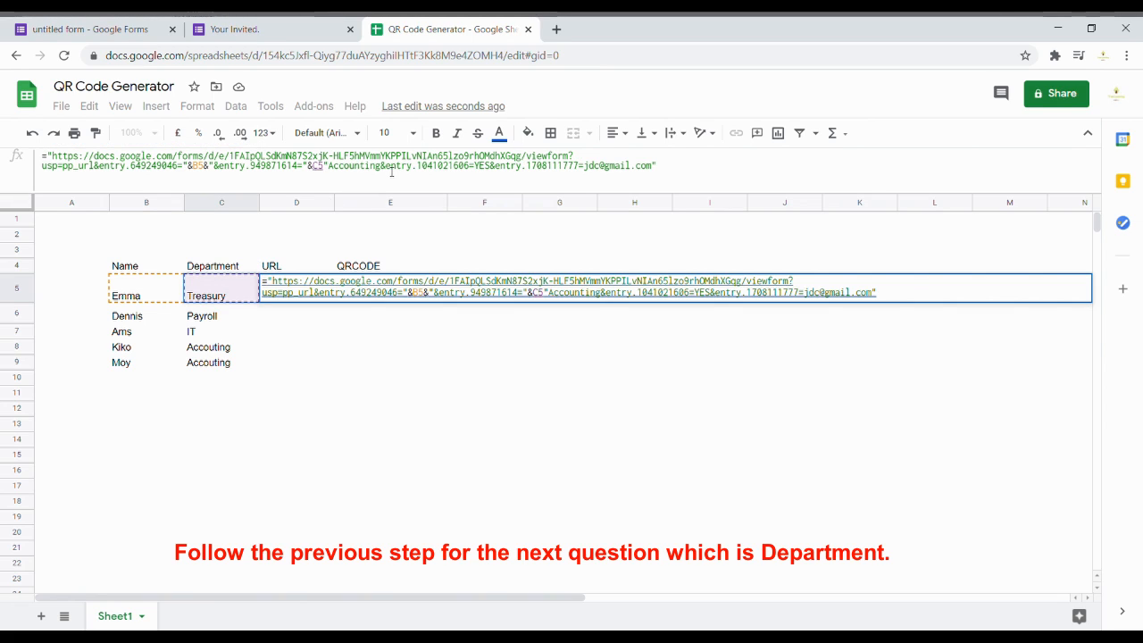
left_click_drag(386, 168, 336, 171)
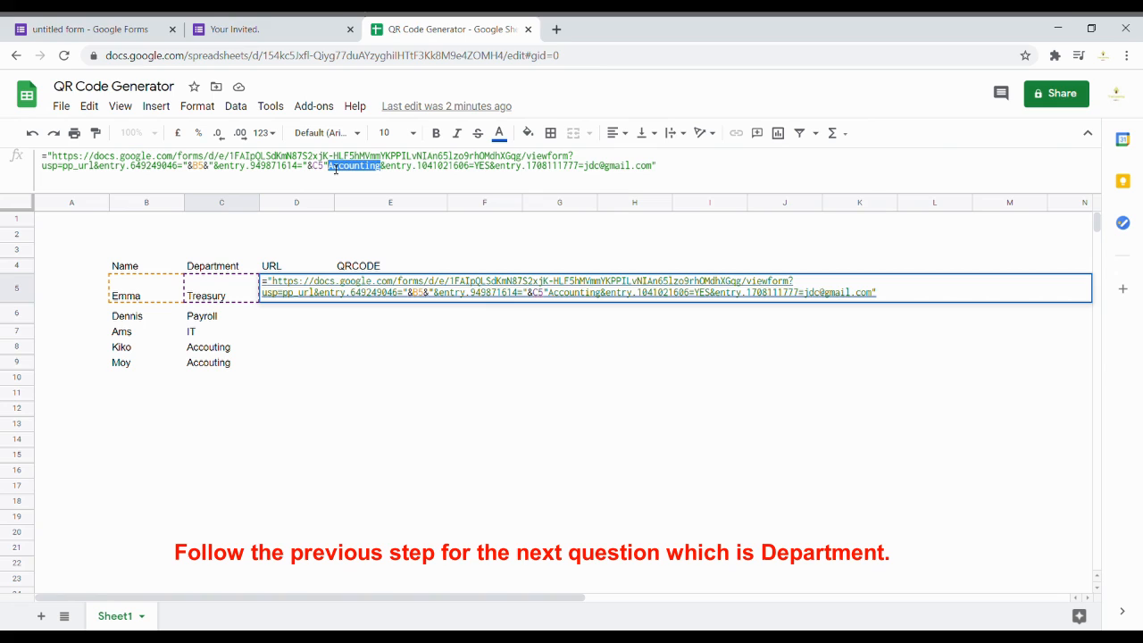
key("BackSpace")
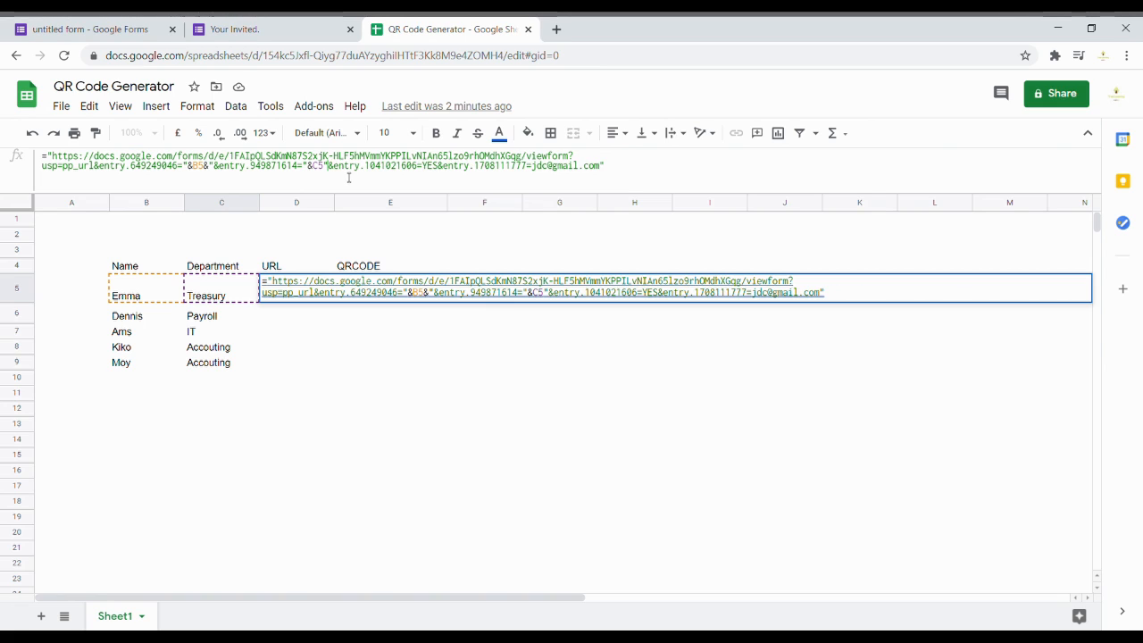
left_click(424, 168)
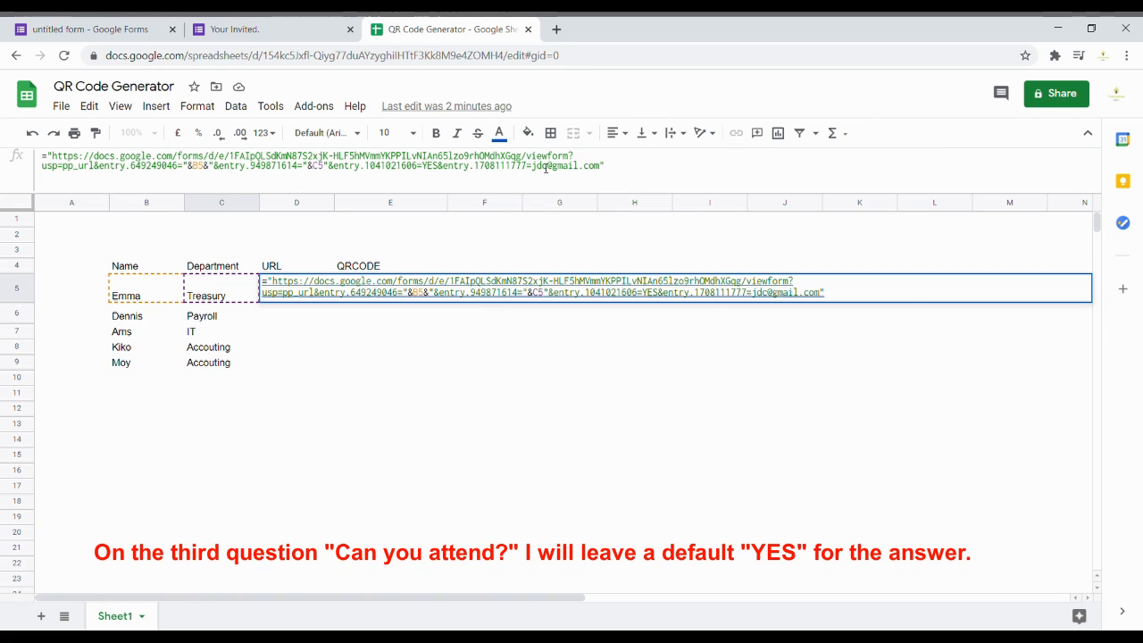
left_click_drag(604, 169, 451, 174)
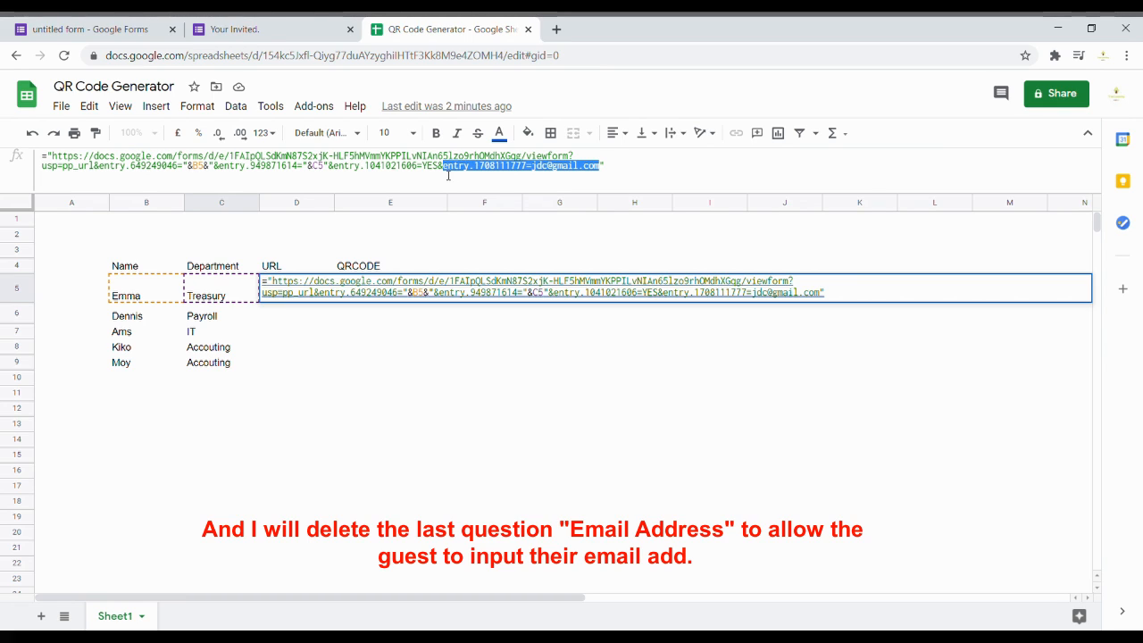
key("BackSpace")
key("BackSpace")
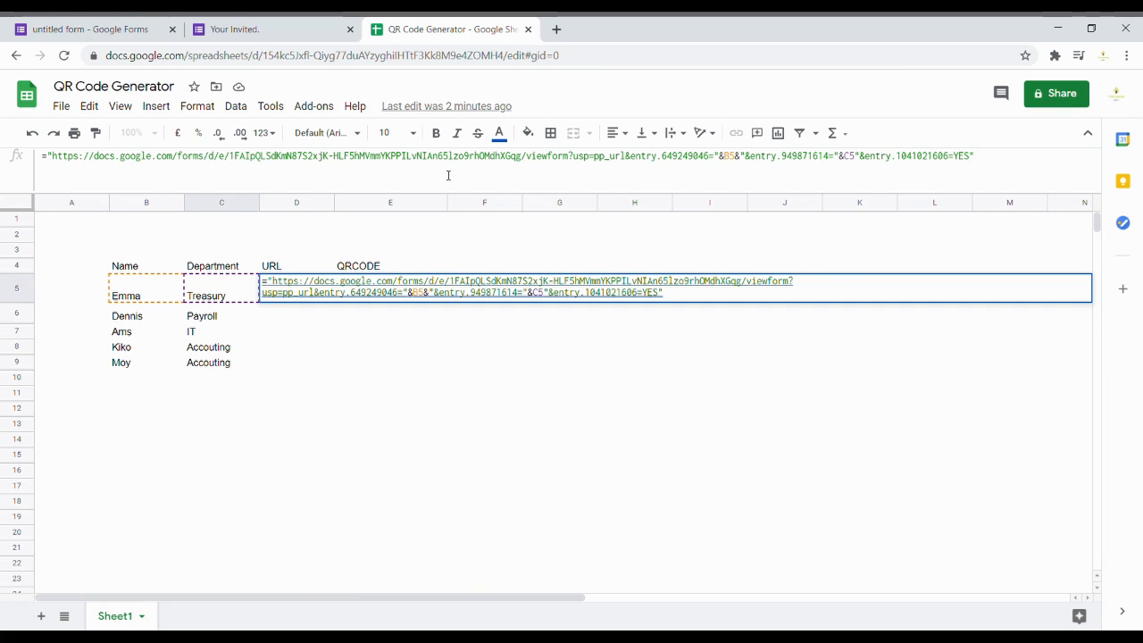
key("Return")
Step: Fix D5's formula error by adding the missing & after C5
left_click(322, 289)
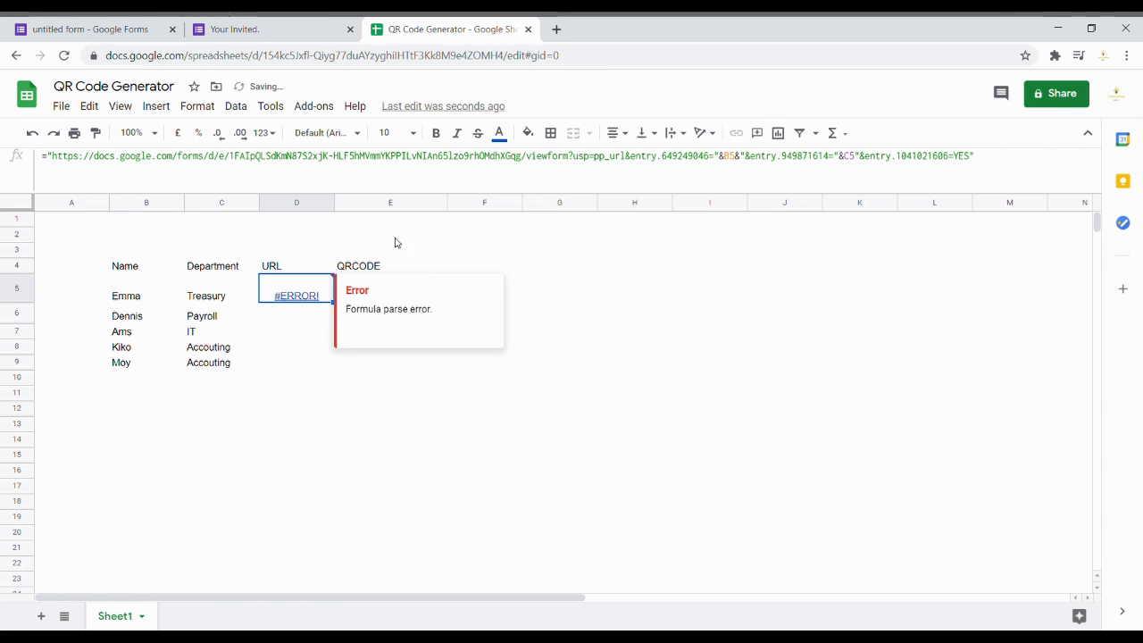
left_click(857, 157)
type("&")
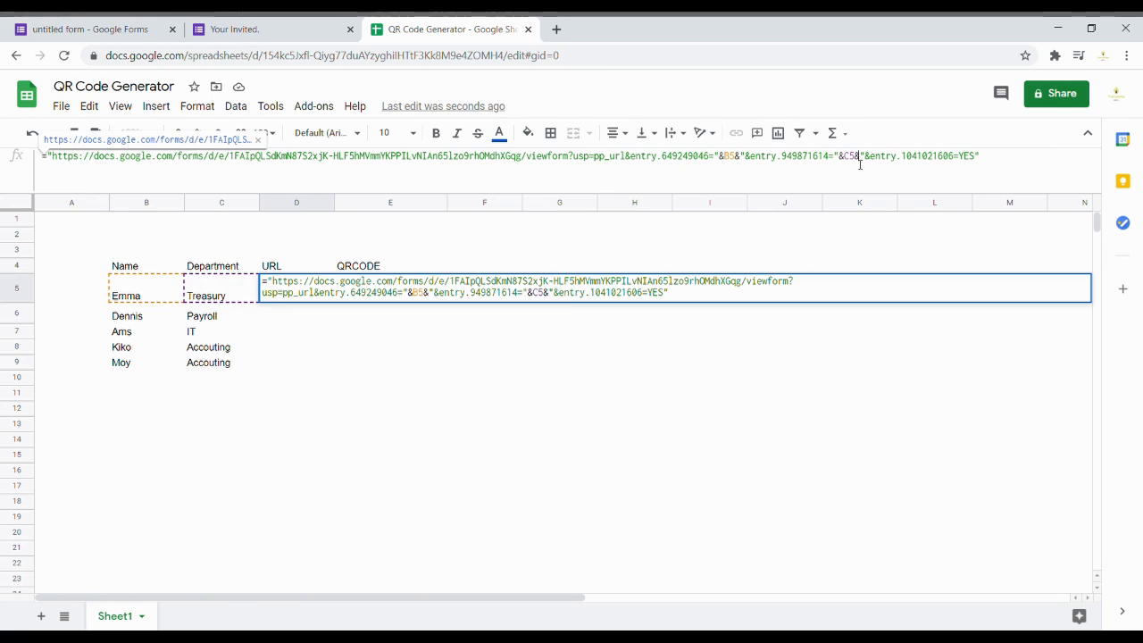
key("Return")
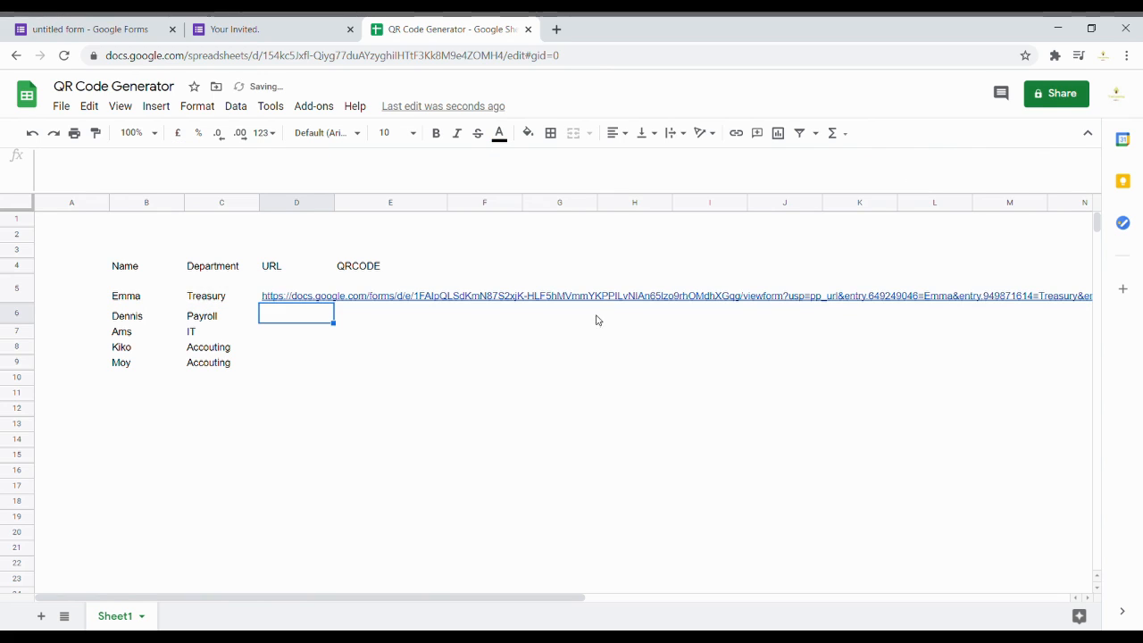
Step: Give rows 5–9 equal height and fill the link formula down D5:D9 with Ctrl+D
left_click_drag(18, 287, 18, 362)
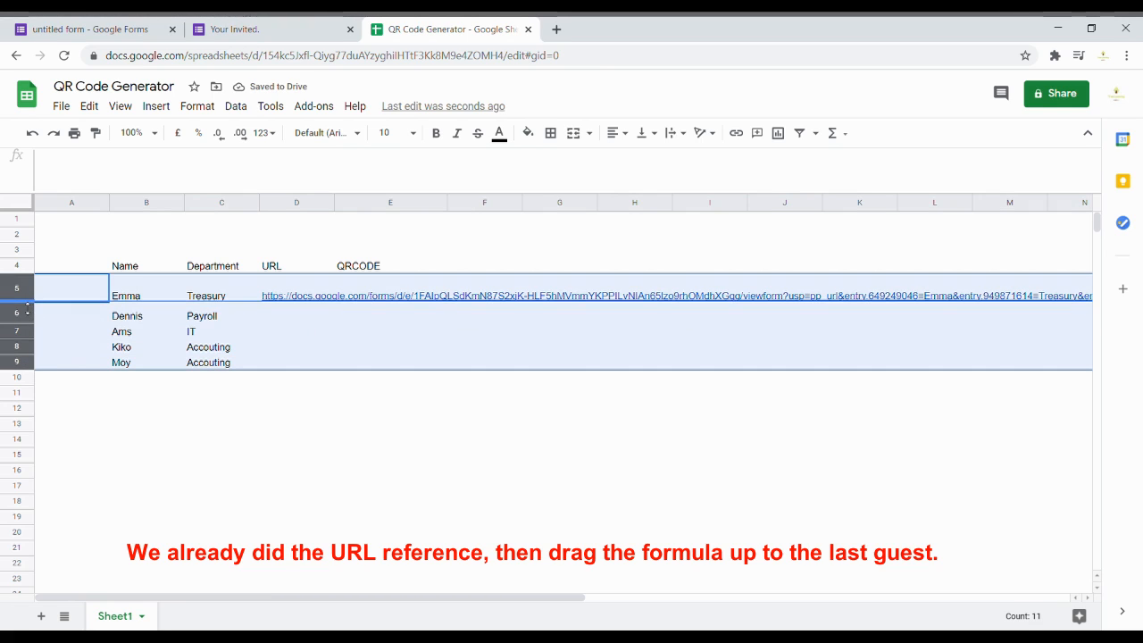
left_click_drag(28, 306, 36, 288)
left_click(298, 284)
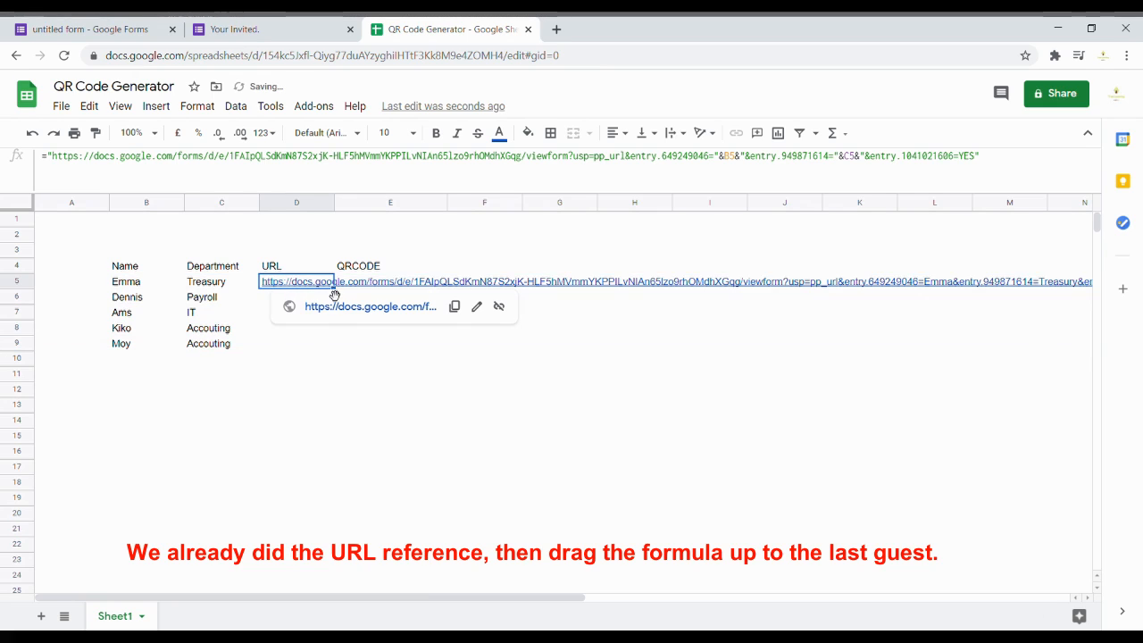
left_click(268, 297)
left_click(276, 284)
left_click_drag(277, 284, 277, 349)
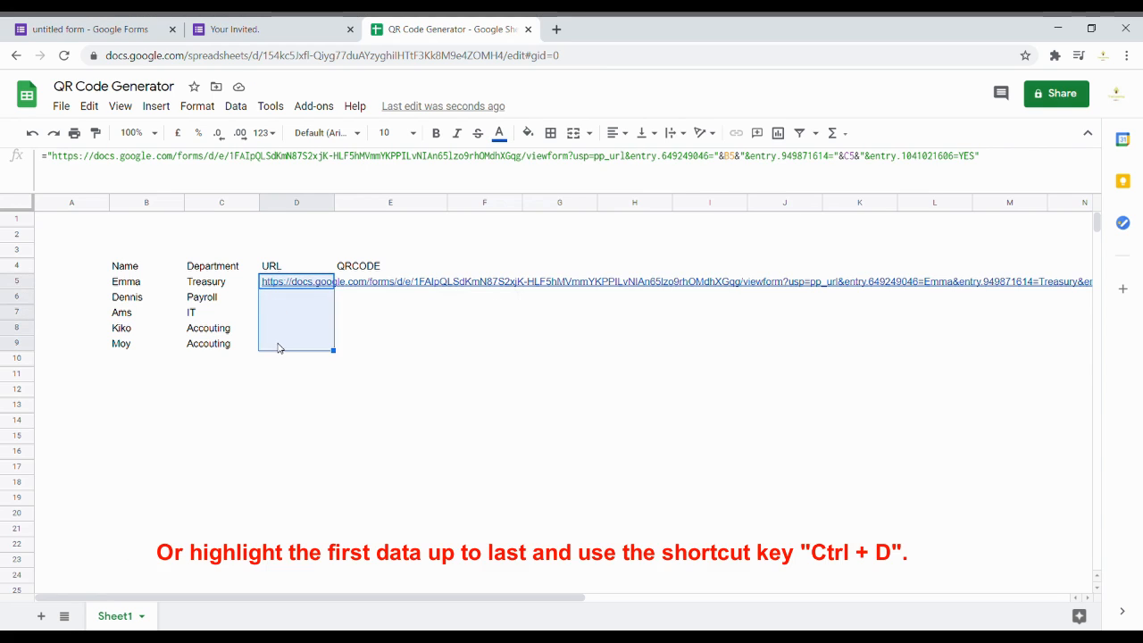
key("ctrl+d")
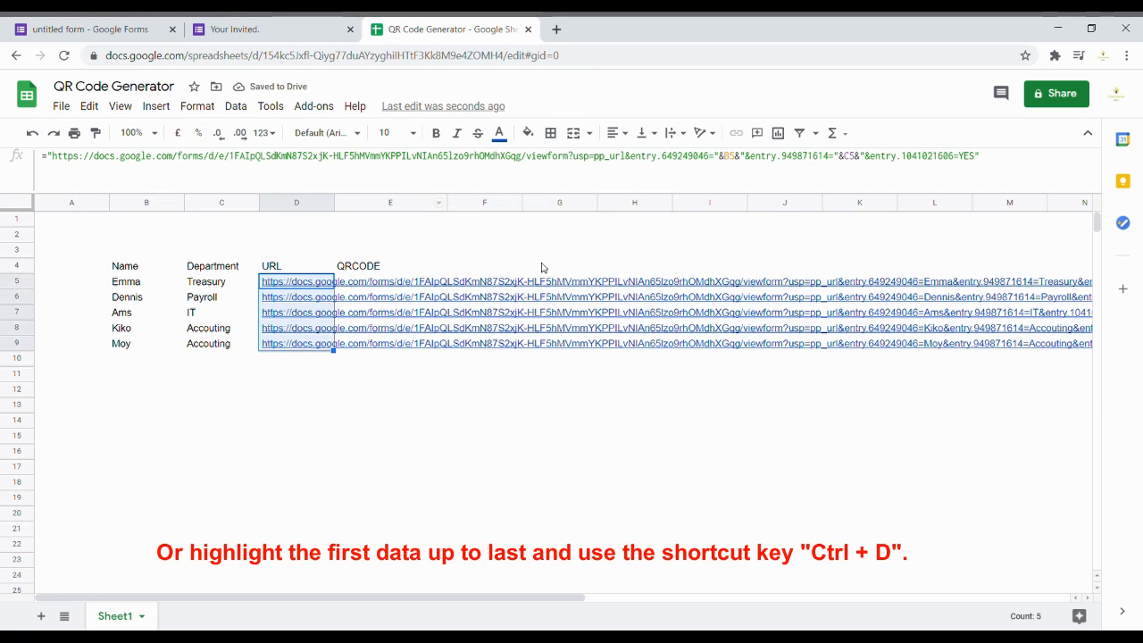
Step: Verify D6's copied formula references, then select the QR code column beside the guests
left_click(294, 297)
key("Return")
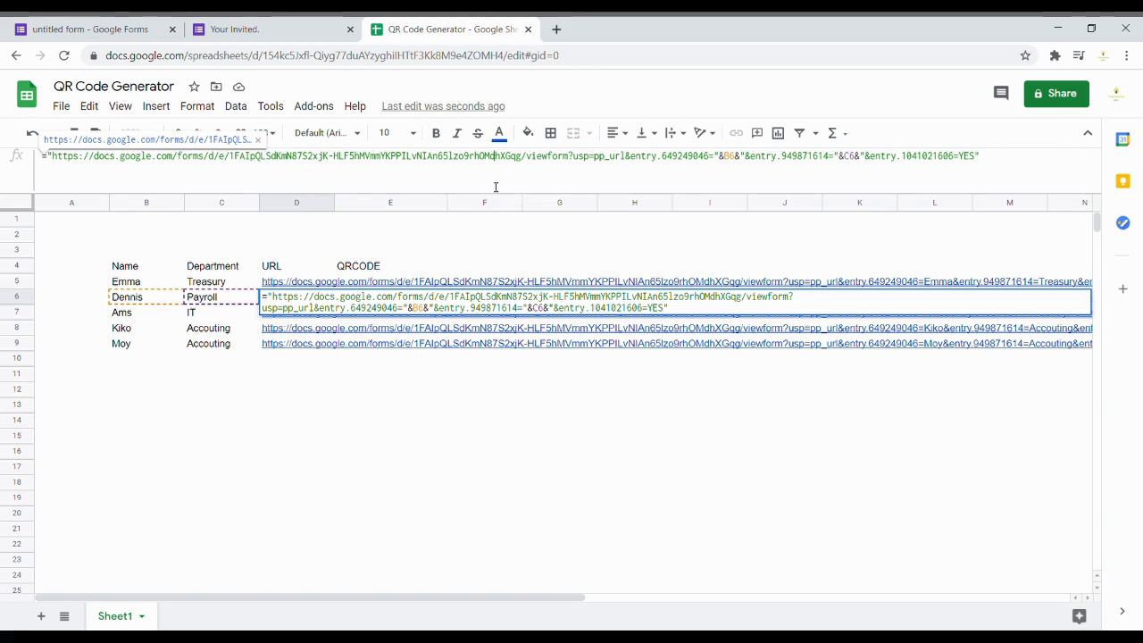
key("Return")
left_click(479, 199)
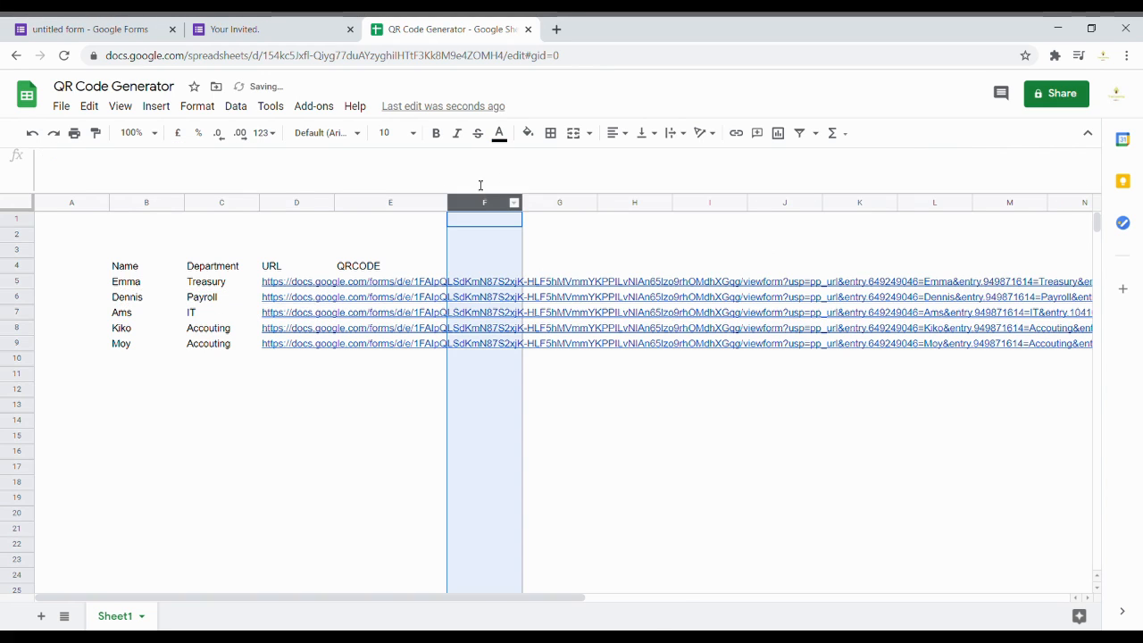
left_click(360, 267)
left_click_drag(357, 275, 363, 352)
left_click(457, 638)
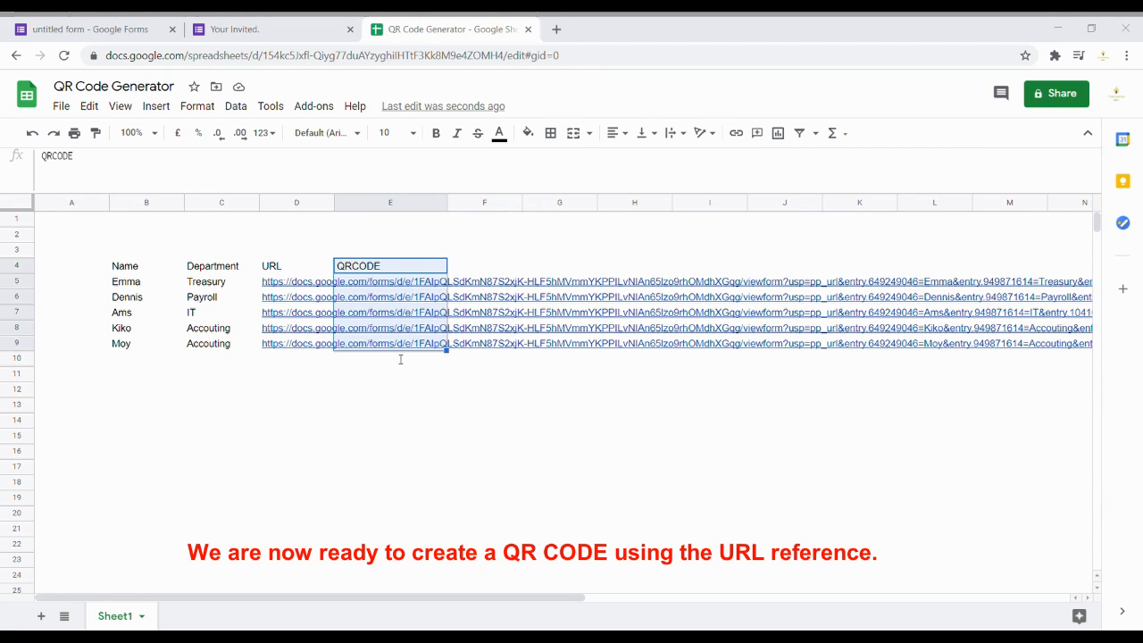
Step: Paste the IMAGE QR formula into E5, drop its leading apostrophe and encode D5
left_click(881, 135)
left_click(358, 284)
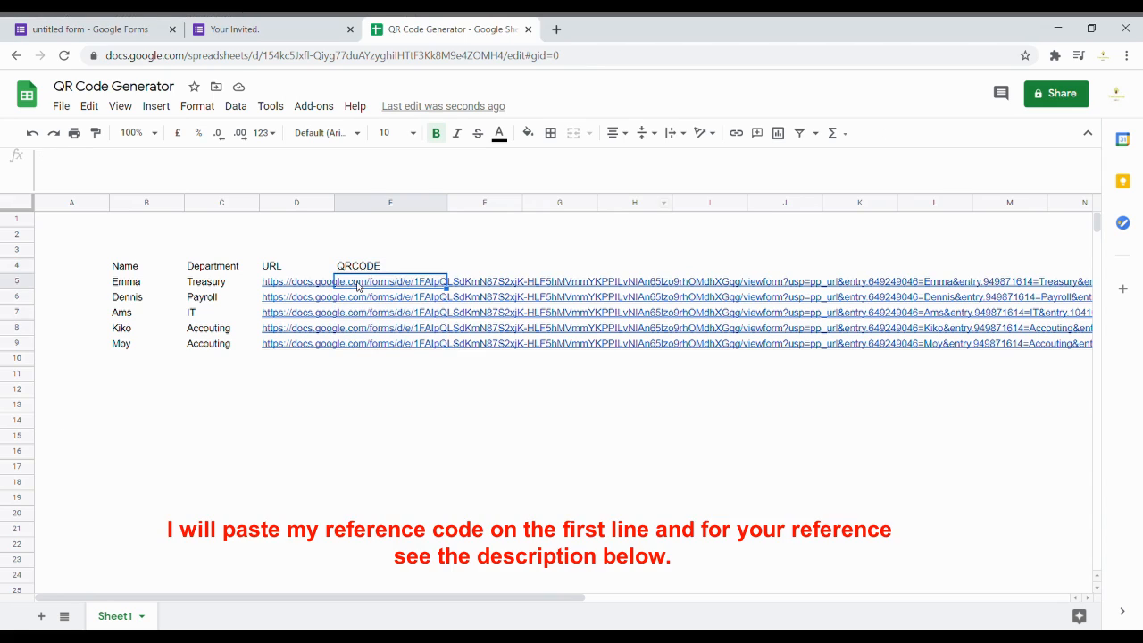
key("Return")
type("'=IMAGE(\"https://chart.googleapis.com/chart?chs=100x100&cht=qr&chl=\" &ENCODEURL(B6))")
left_click(48, 157)
key("BackSpace")
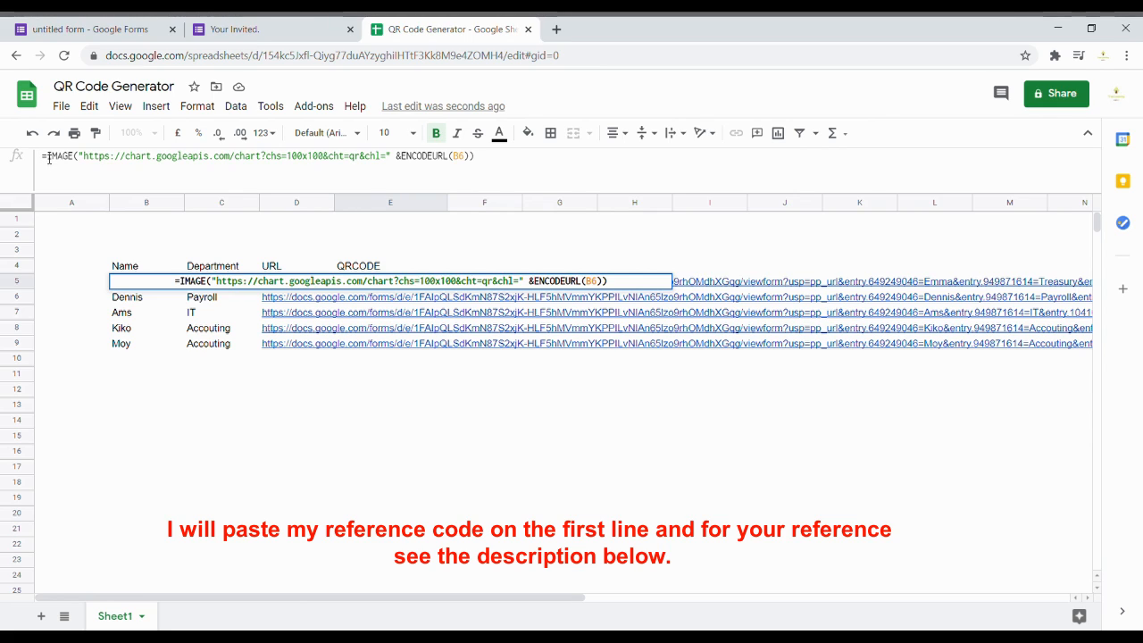
double_click(458, 156)
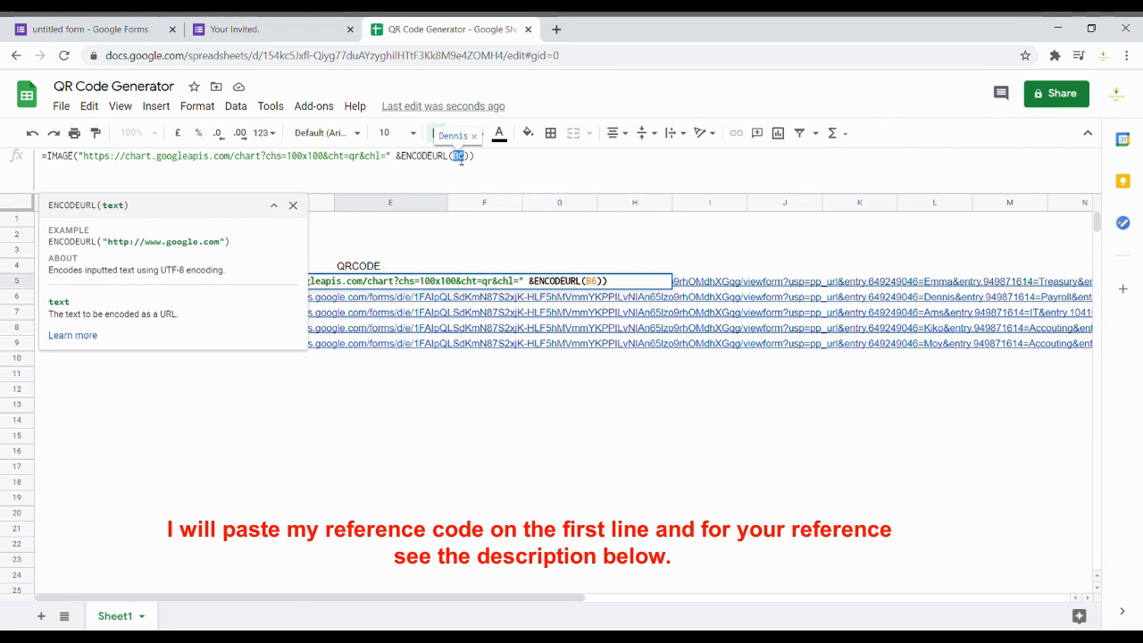
left_click(293, 205)
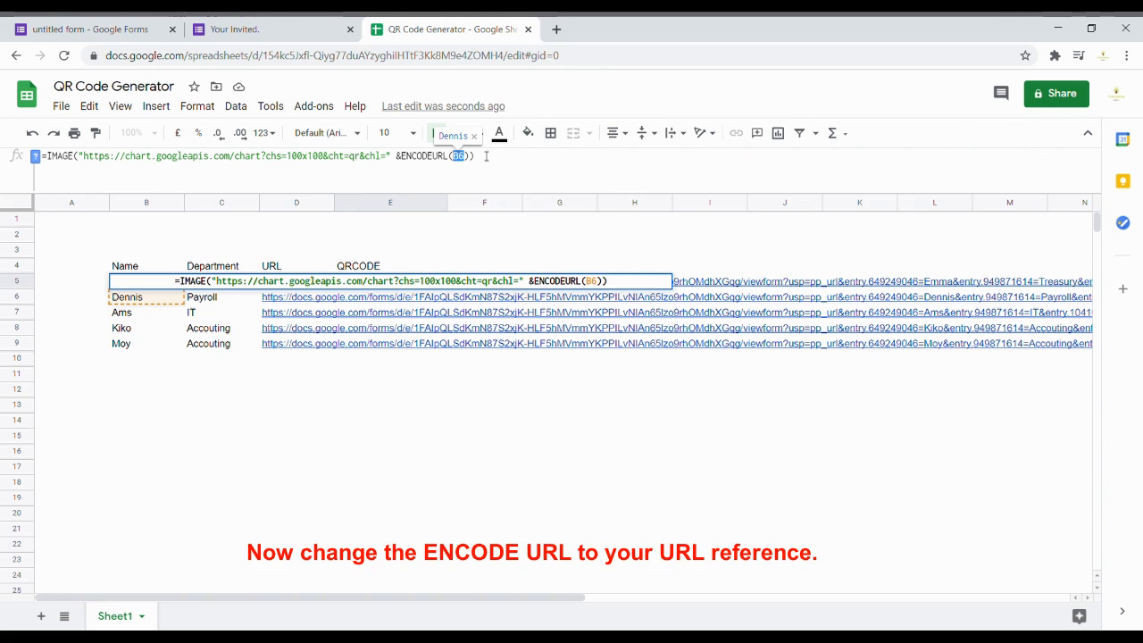
type("D5")
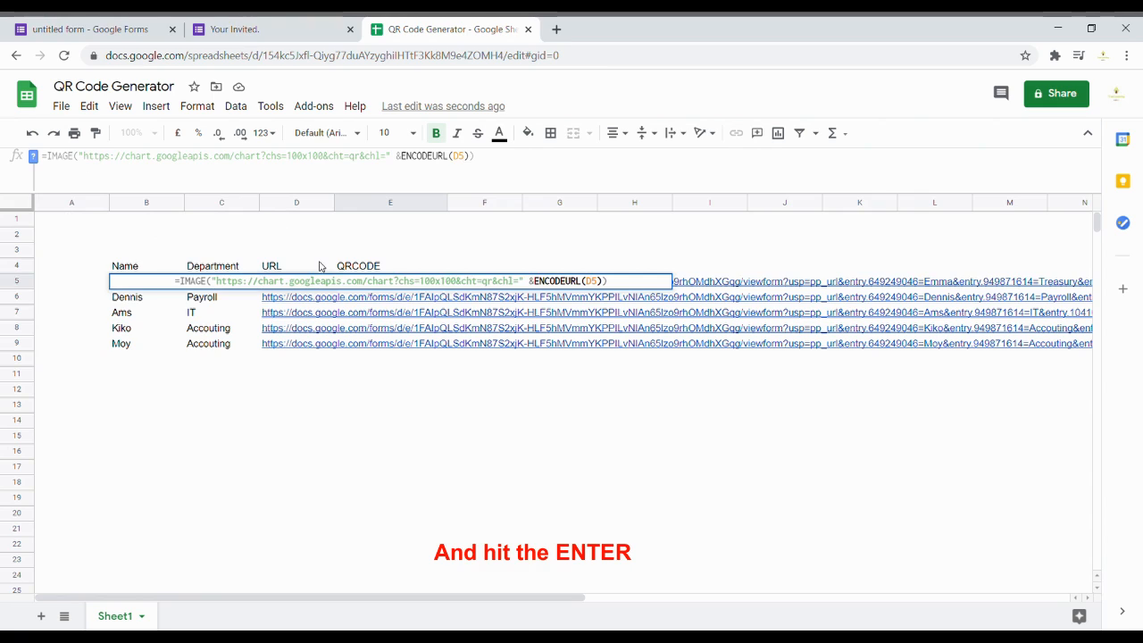
key("Return")
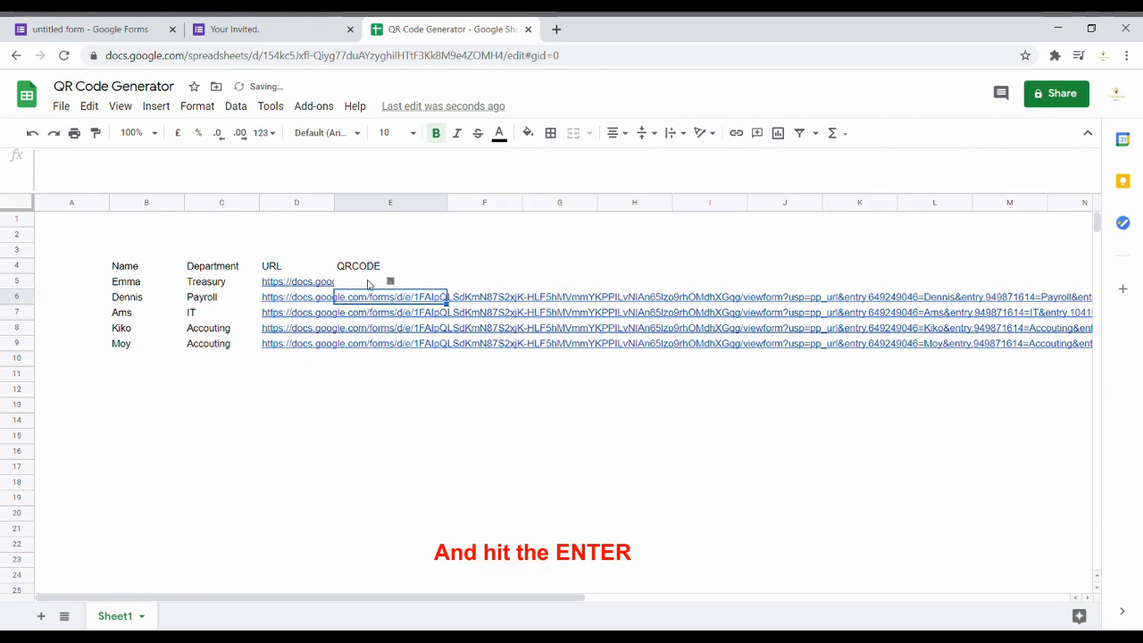
left_click(370, 282)
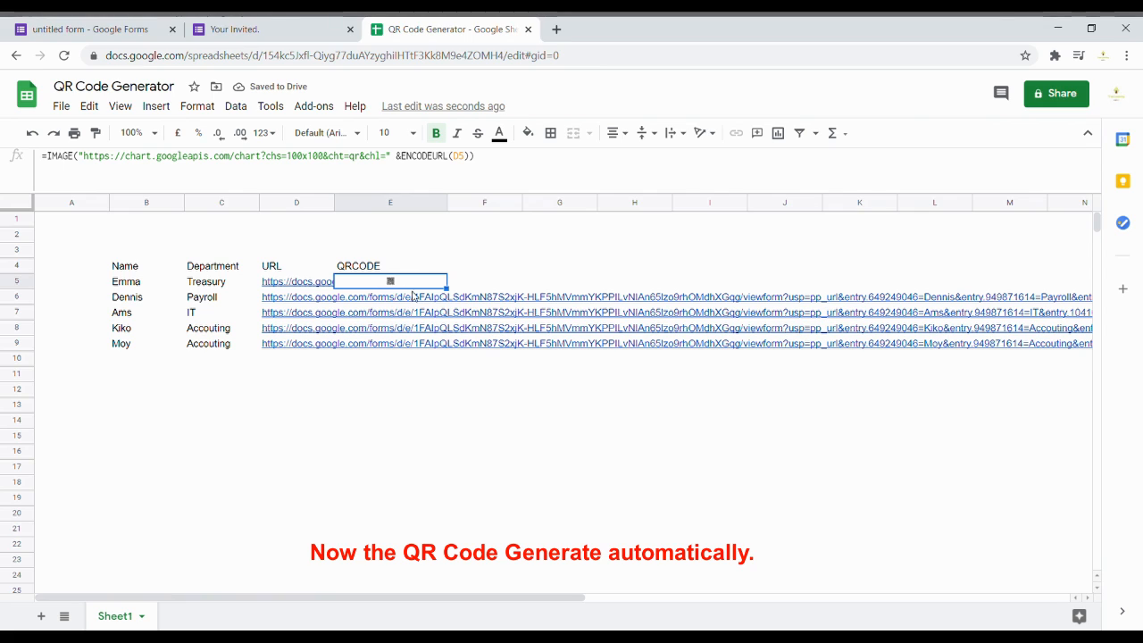
Step: Copy the QR formula down to E9, widen column E and center rows 4–9 both ways
left_click_drag(447, 289, 447, 350)
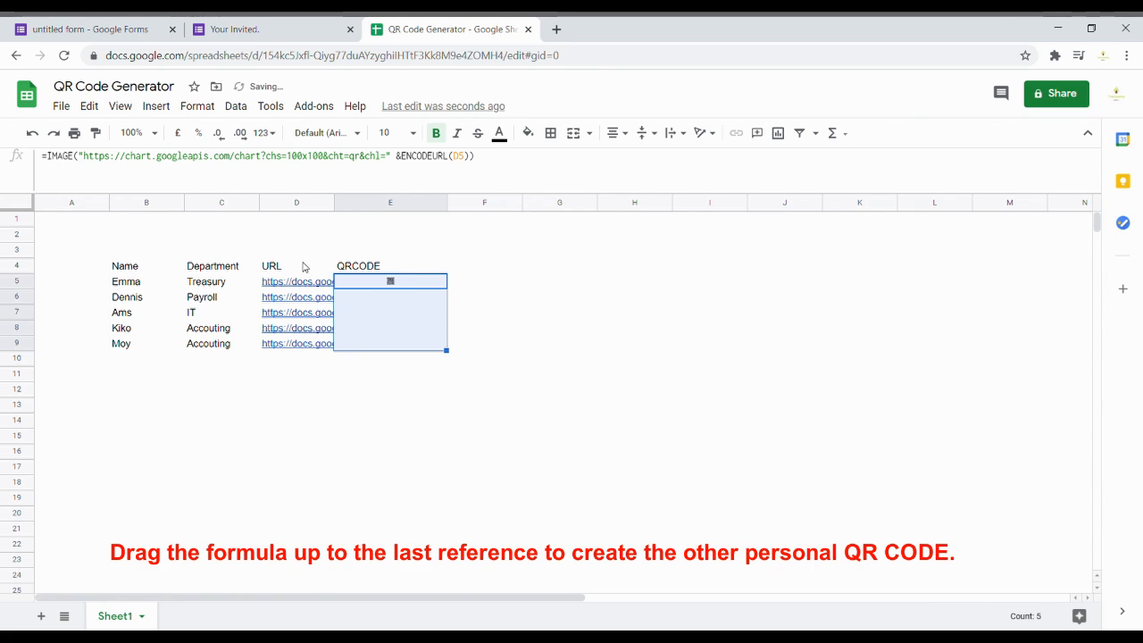
left_click_drag(453, 206, 579, 207)
left_click_drag(16, 273, 32, 347)
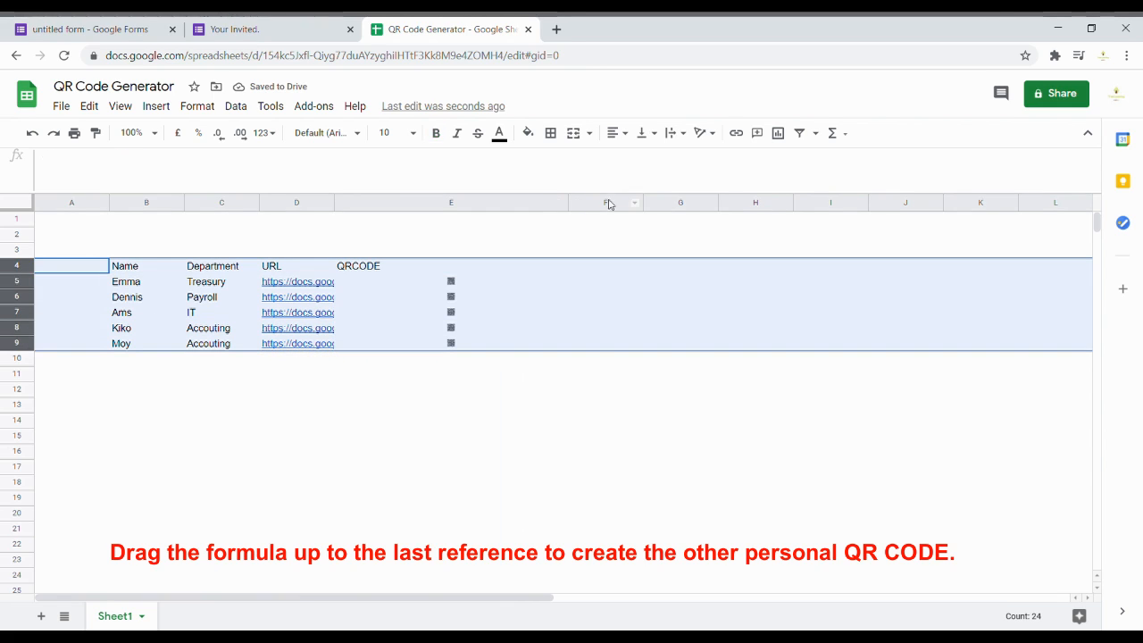
left_click(643, 133)
left_click(661, 158)
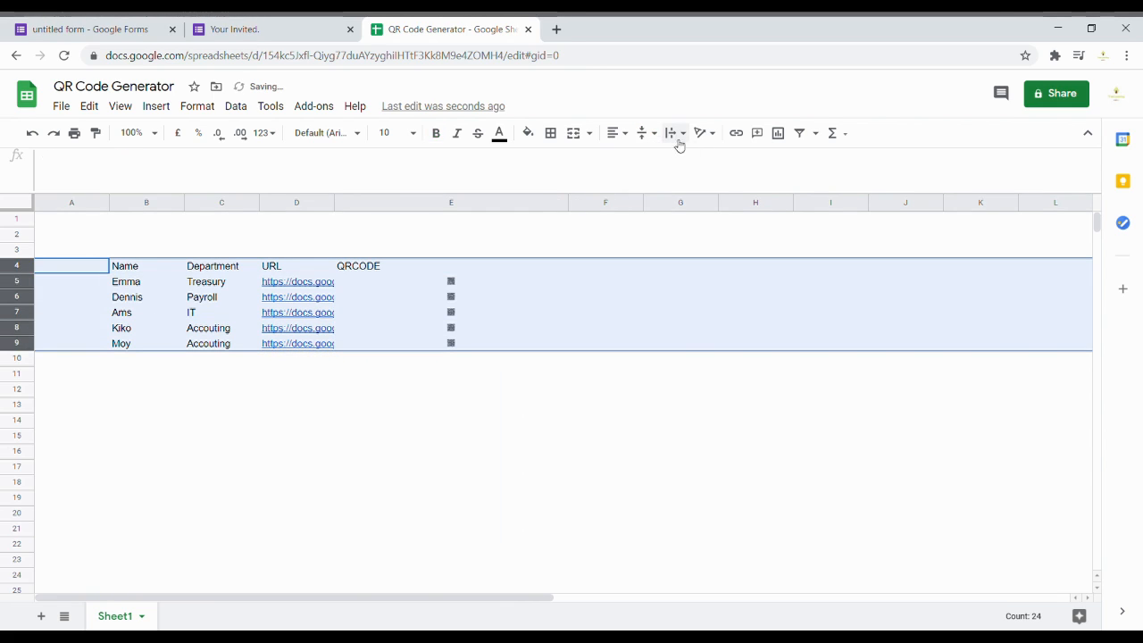
left_click(618, 134)
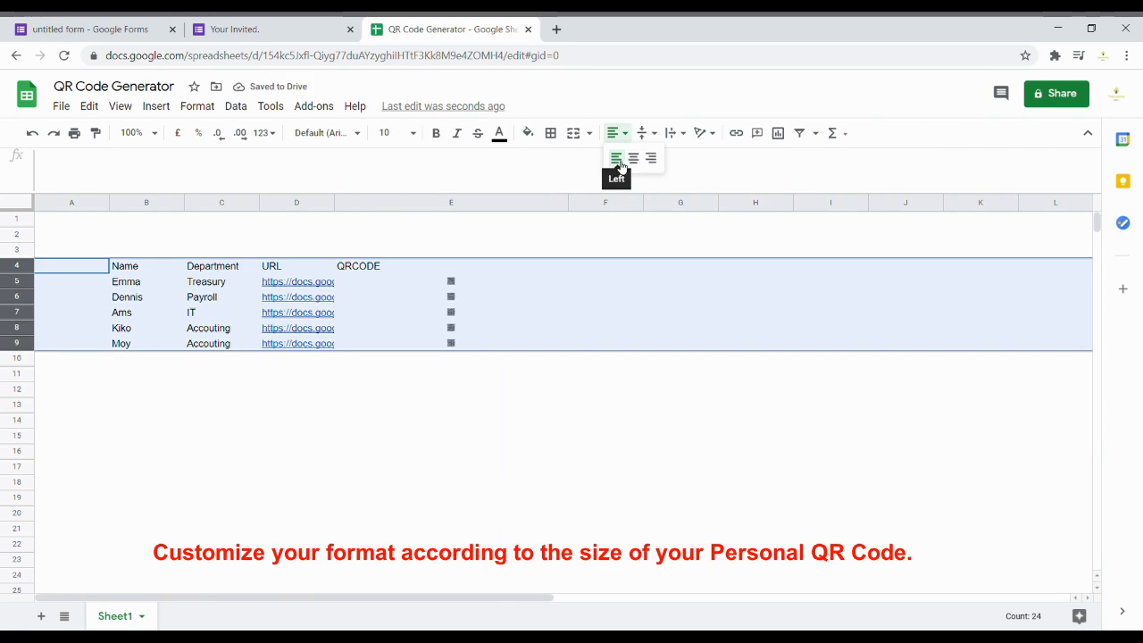
left_click(616, 159)
left_click(617, 134)
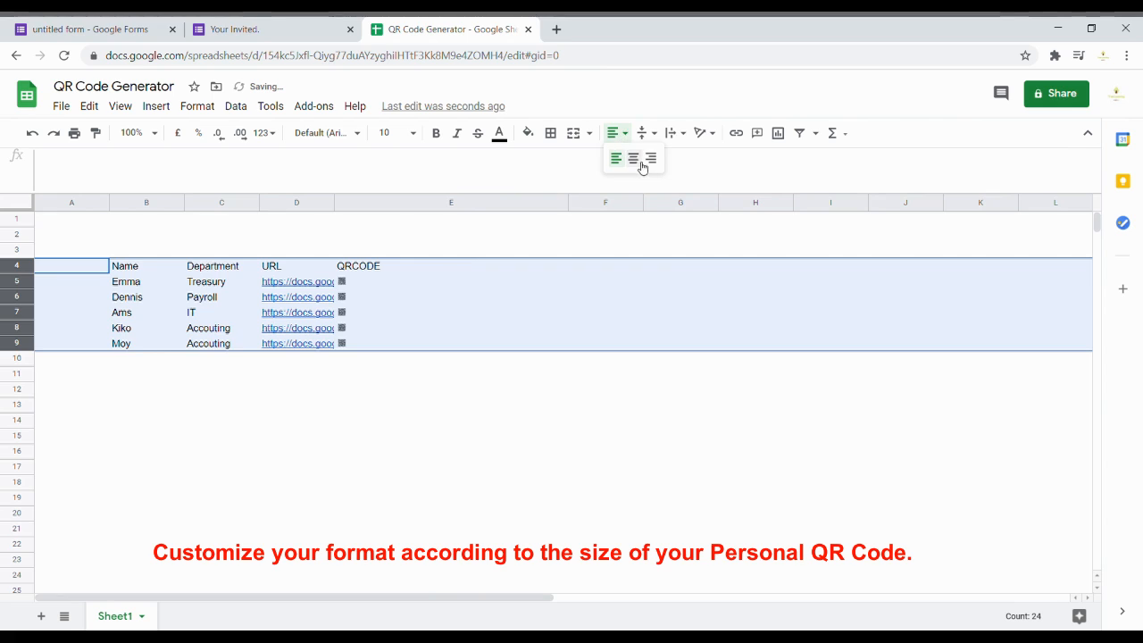
left_click(636, 158)
Step: Make rows 5–9 taller so the QR codes grow
left_click(38, 282)
left_click_drag(26, 282, 30, 409)
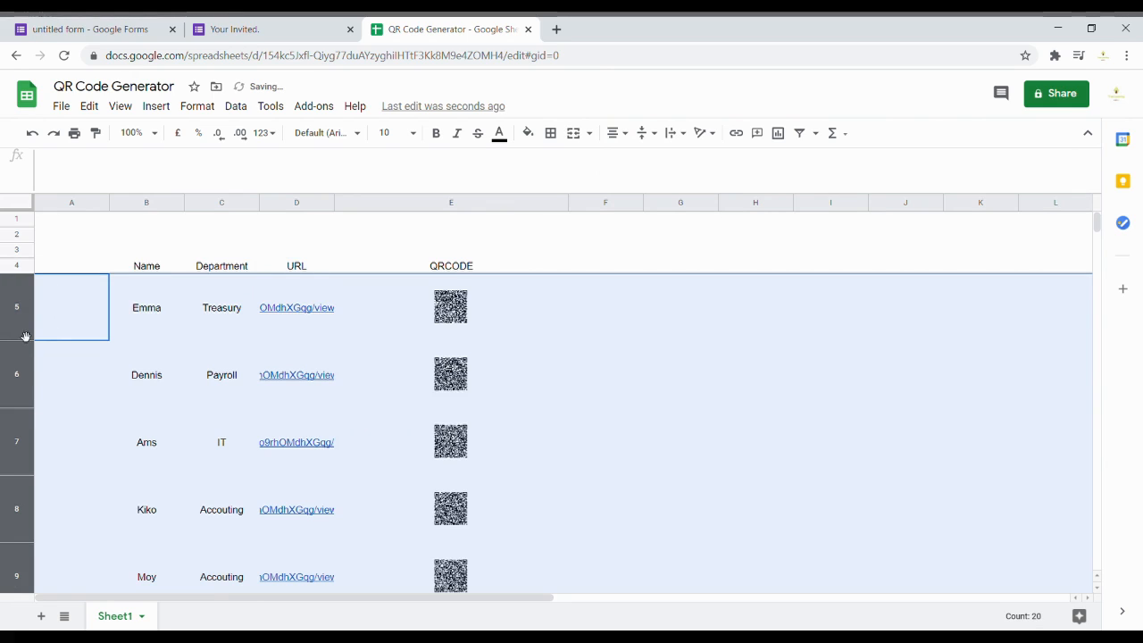
left_click_drag(26, 348, 26, 378)
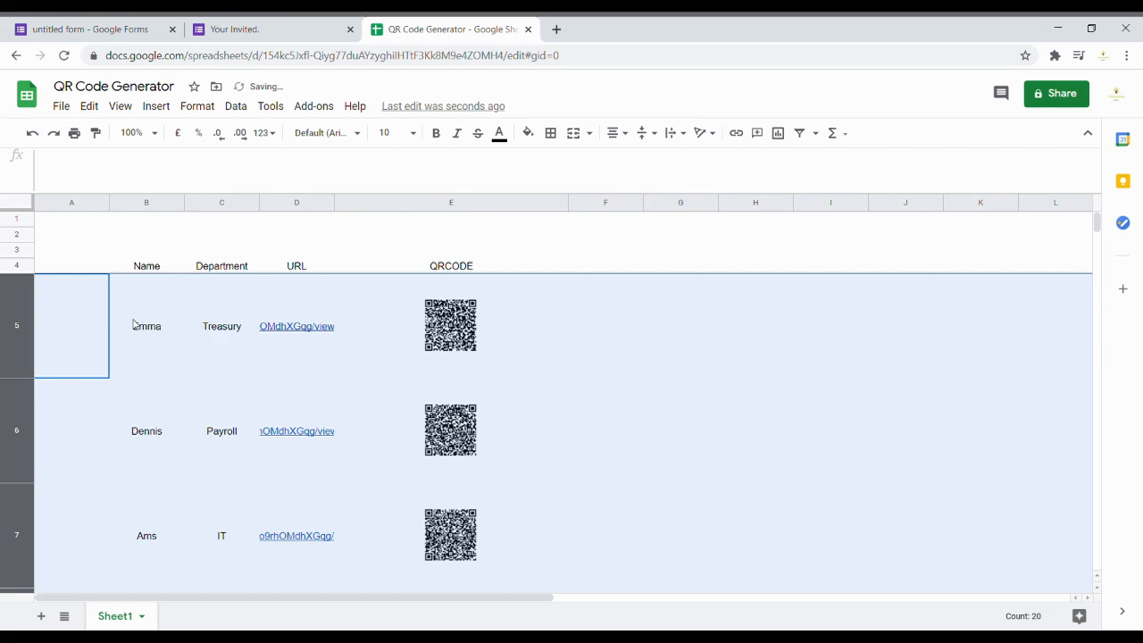
left_click(478, 354)
left_click(299, 156)
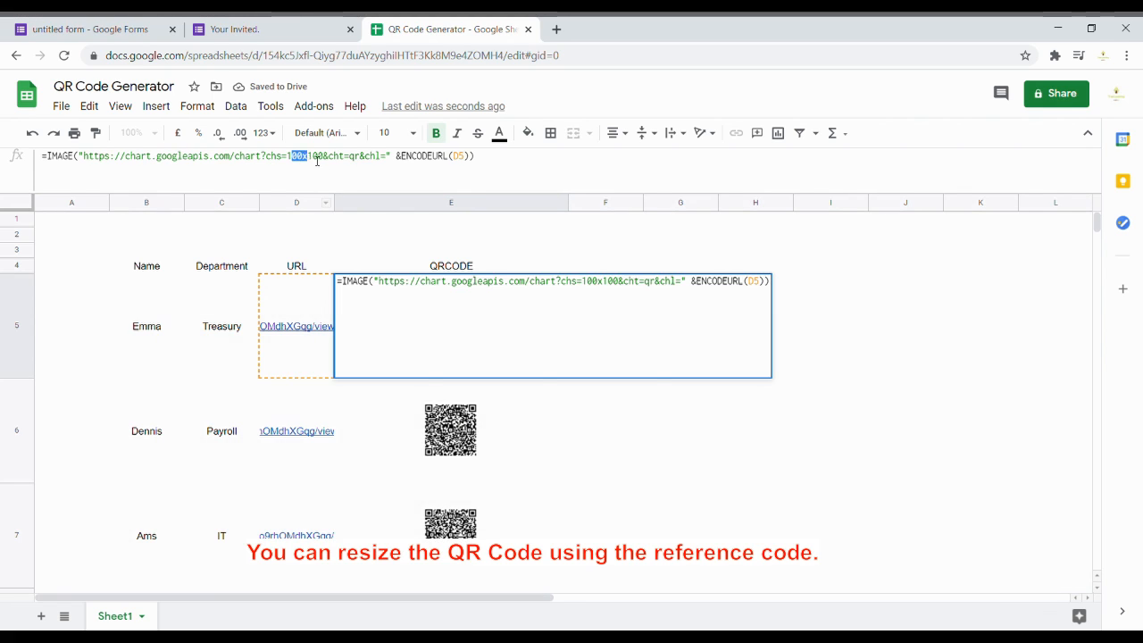
left_click(332, 164)
left_click_drag(332, 165, 291, 160)
key("Return")
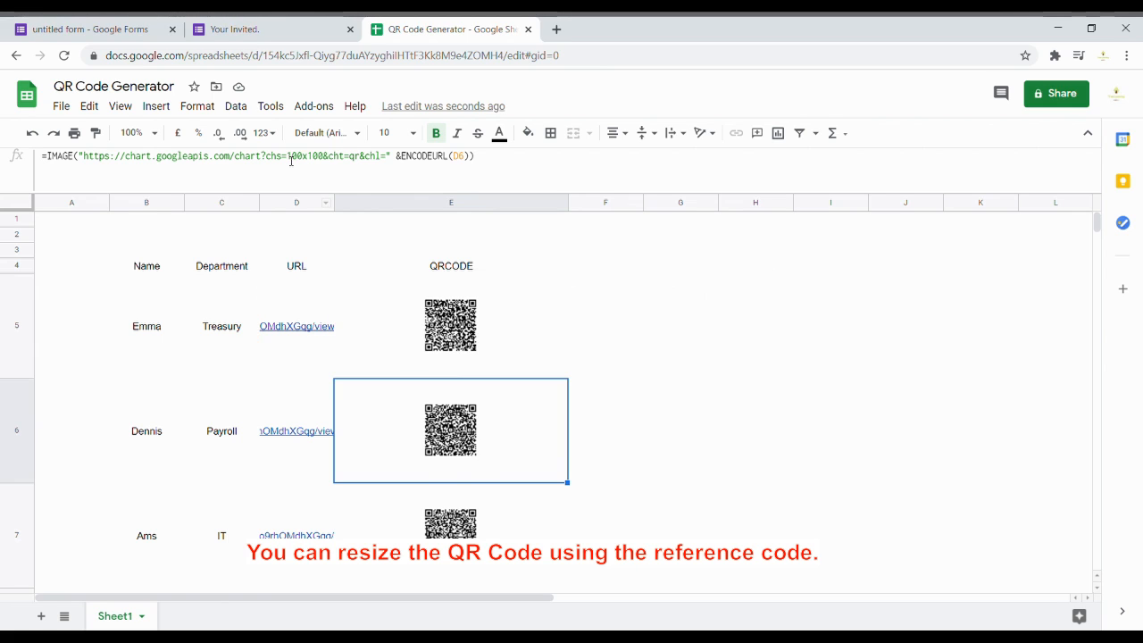
left_click(479, 350)
scroll(469, 339, "down", 2)
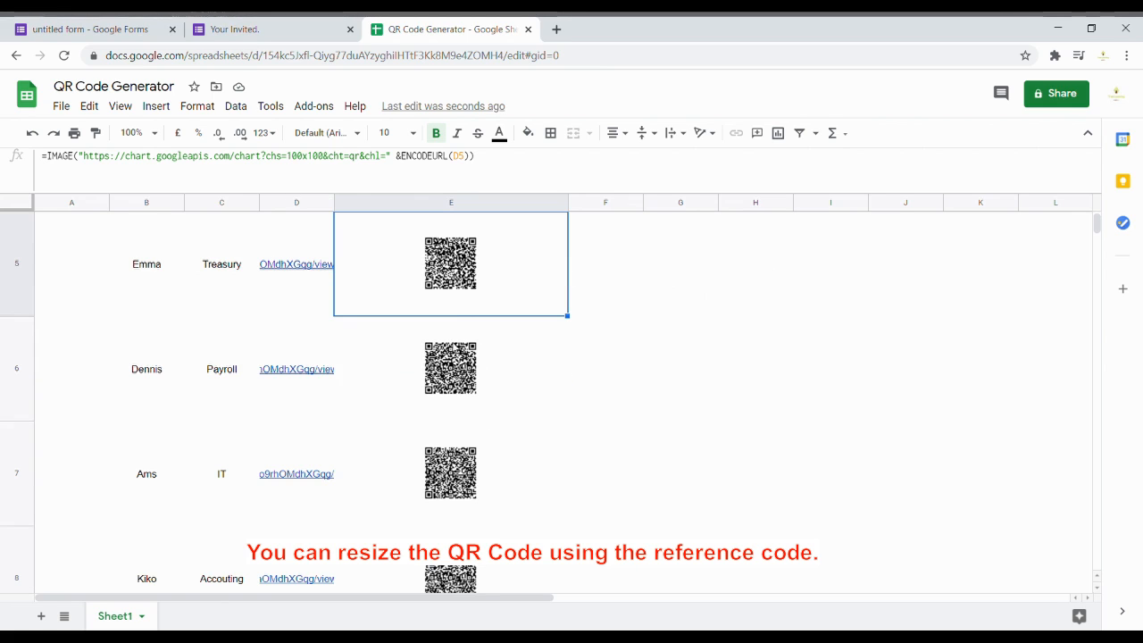
scroll(411, 377, "down", 1)
left_click(412, 377)
scroll(411, 377, "down", 1)
left_click(412, 377)
scroll(459, 380, "up", 3)
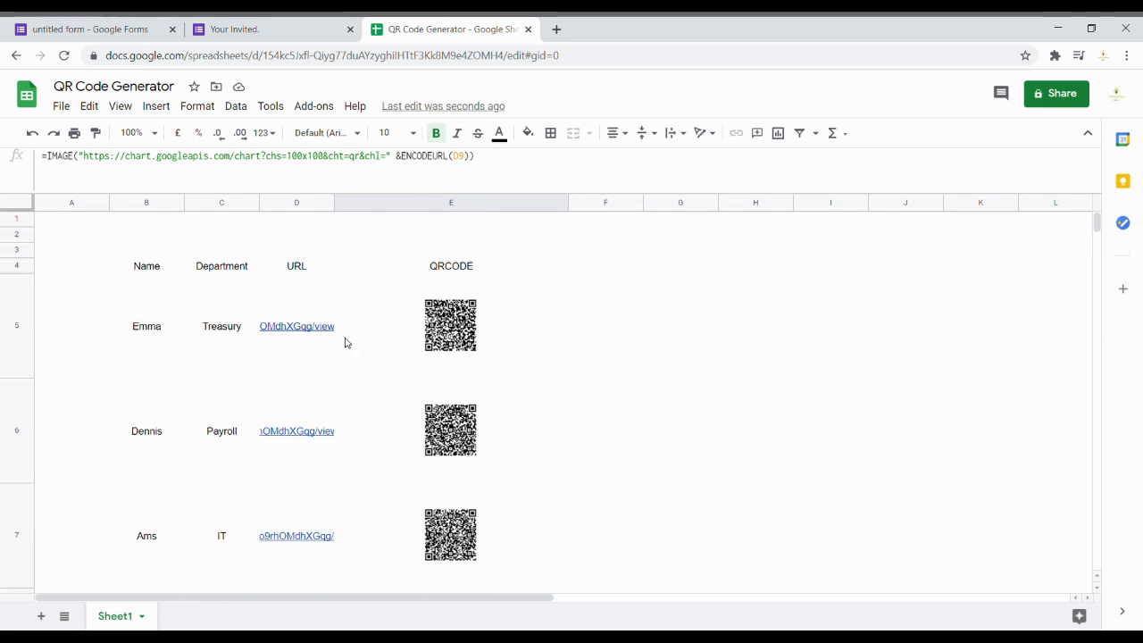
left_click(303, 328)
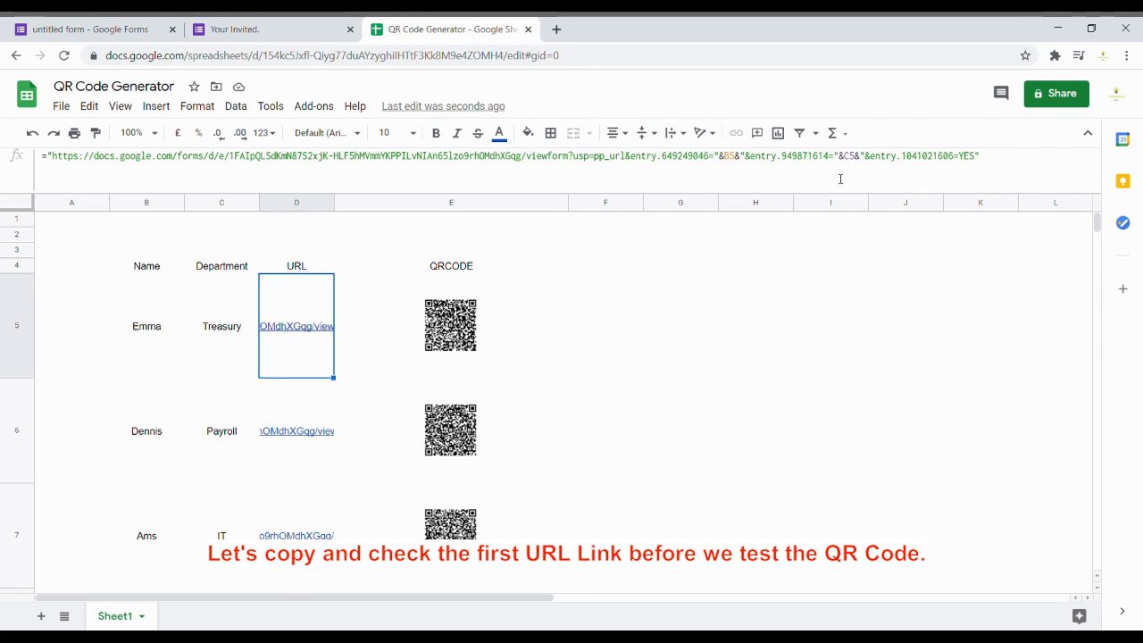
left_click(556, 29)
type("https://docs.google.com/forms/d/e/1FAIpQLSdKmN87S2xjK-HLF5hMVmmYKPPILvNIAn65lzo9rhOMdhXGqg/viewform?usp=pp_url&entry.649249046=Emma&entry.949871614=Treasury&entry.1041021606=YES")
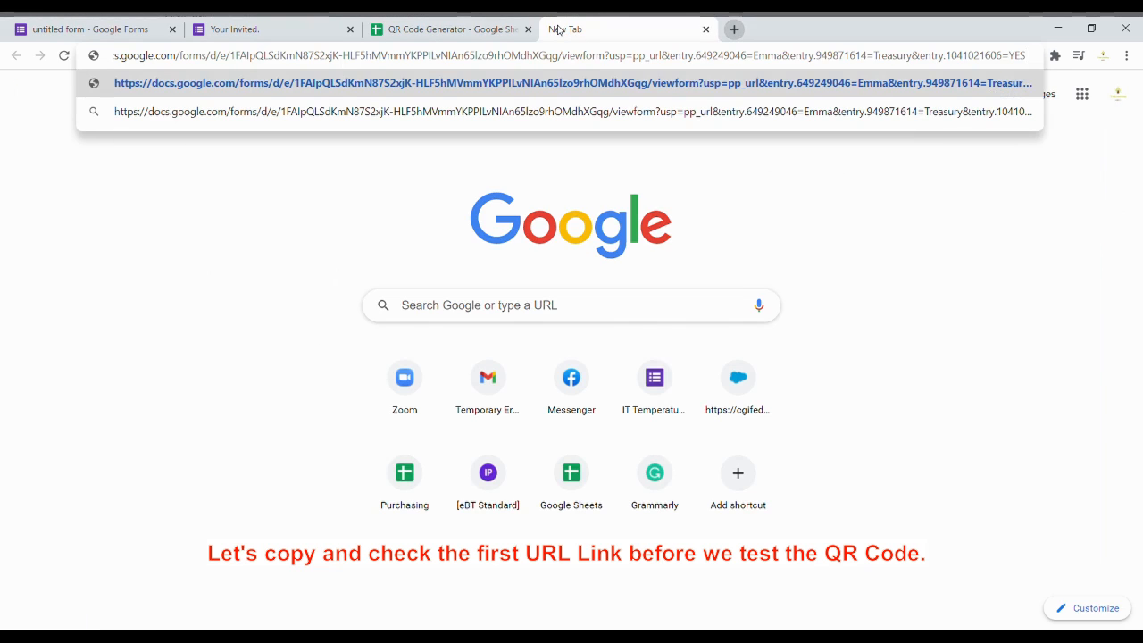
key("Return")
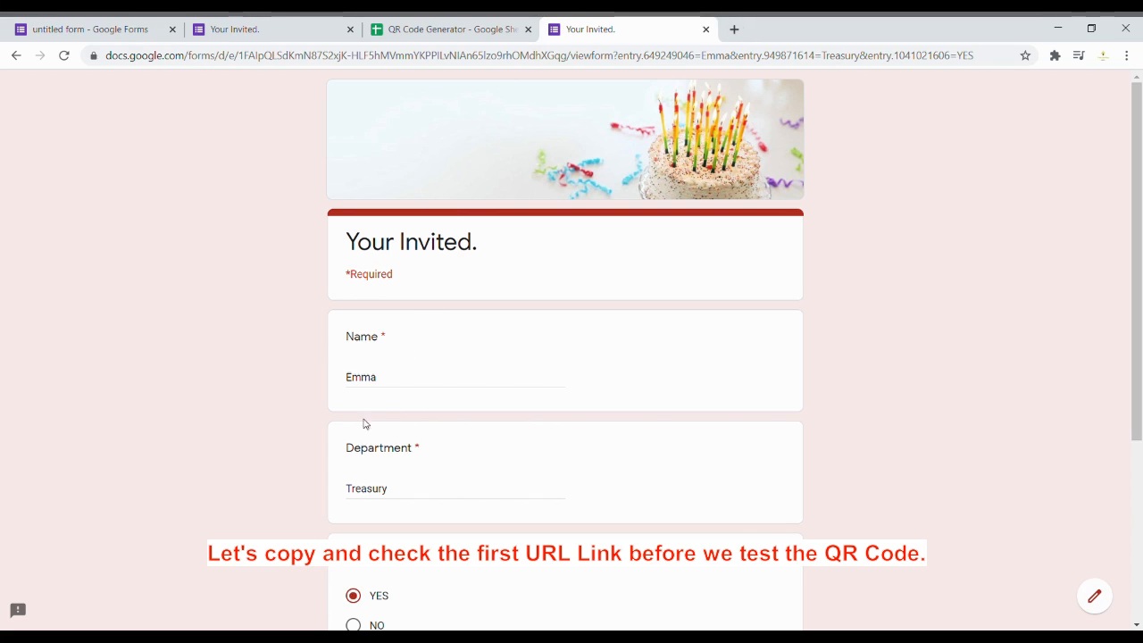
scroll(419, 482, "down", 2)
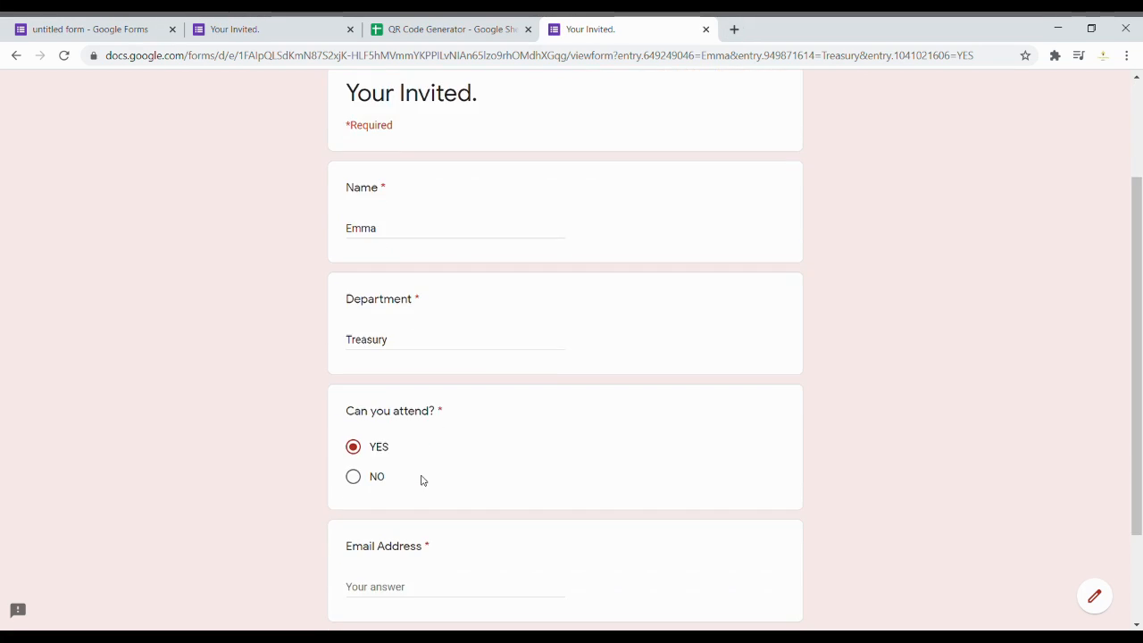
scroll(412, 468, "down", 2)
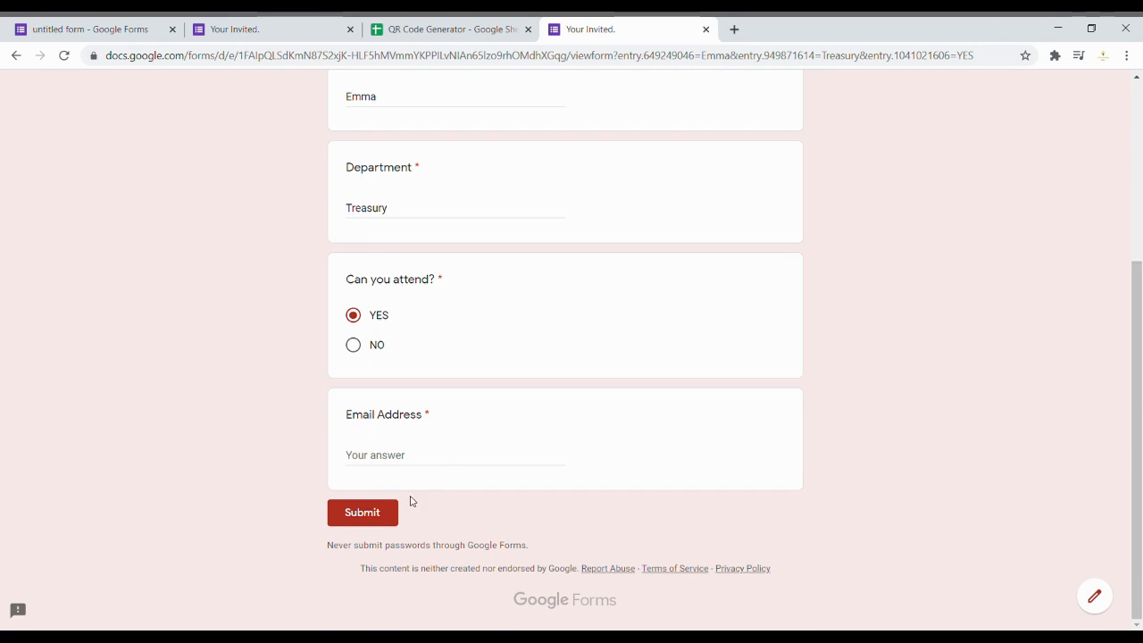
left_click(705, 30)
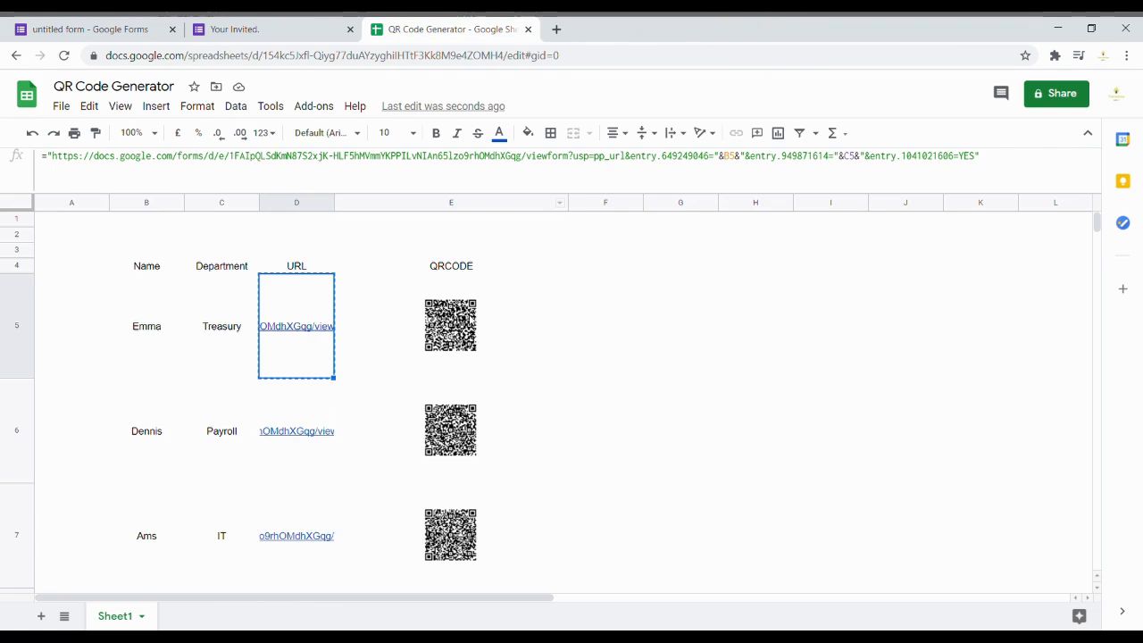
Step: Widen column E further and change E5's QR size from 100x100 to 500x600
left_click(478, 320)
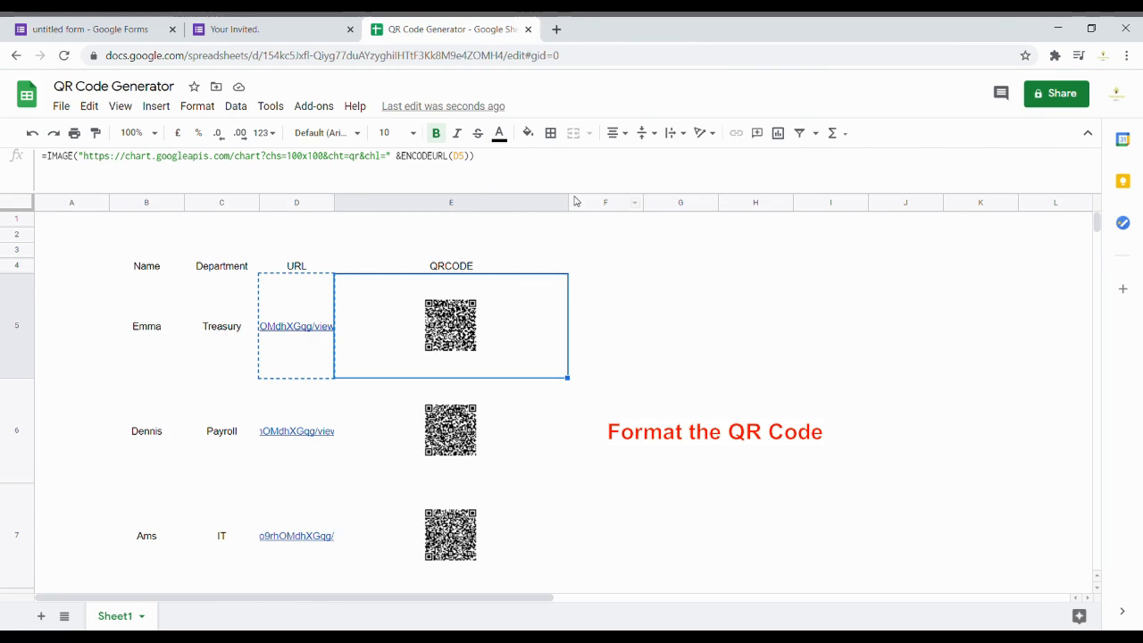
left_click_drag(573, 202, 648, 201)
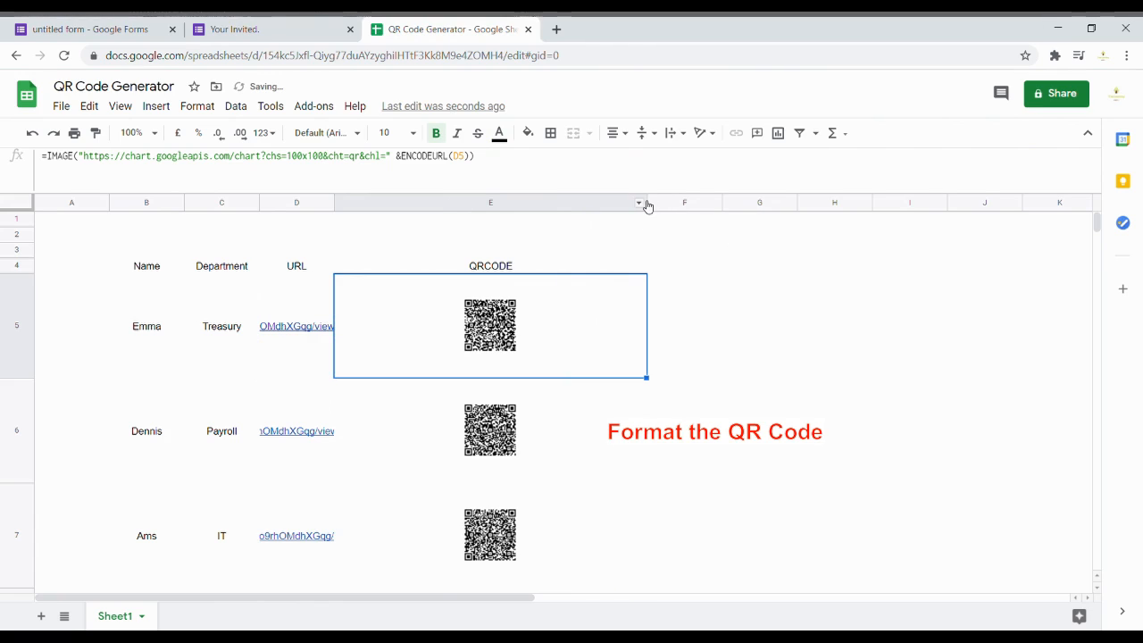
left_click(309, 162)
left_click_drag(301, 165, 312, 162)
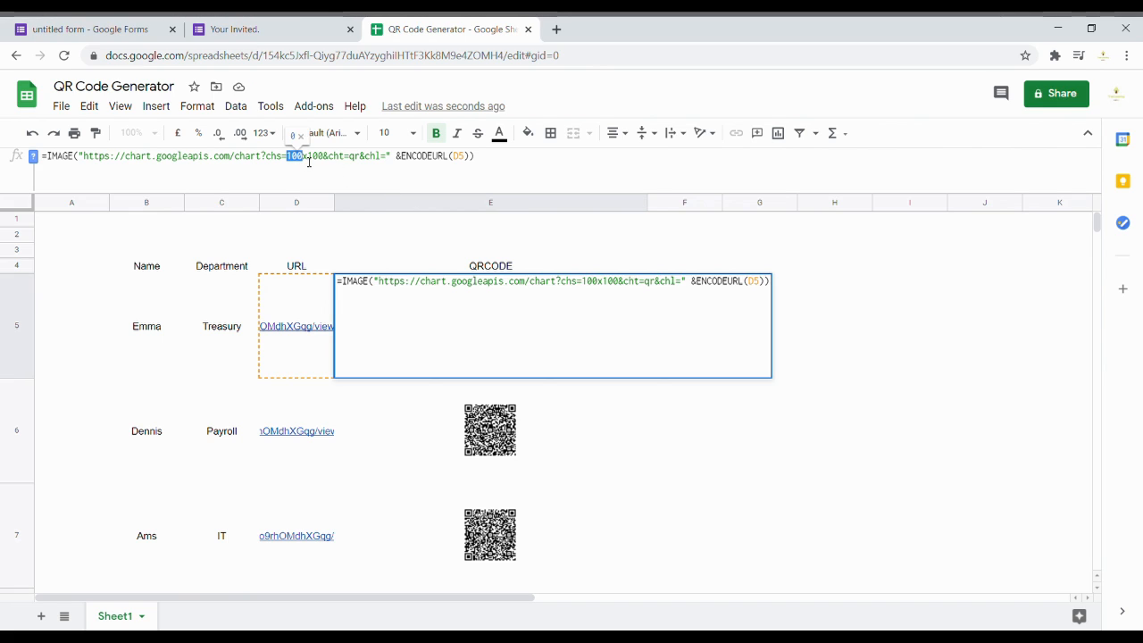
type("500x1")
type("==6")
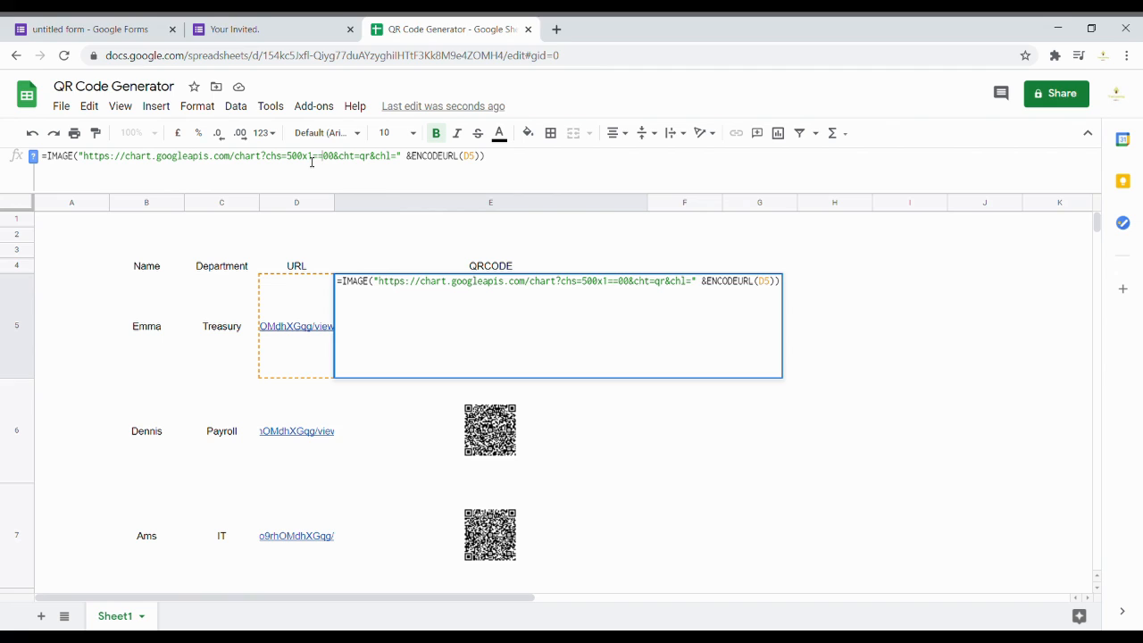
key("Return")
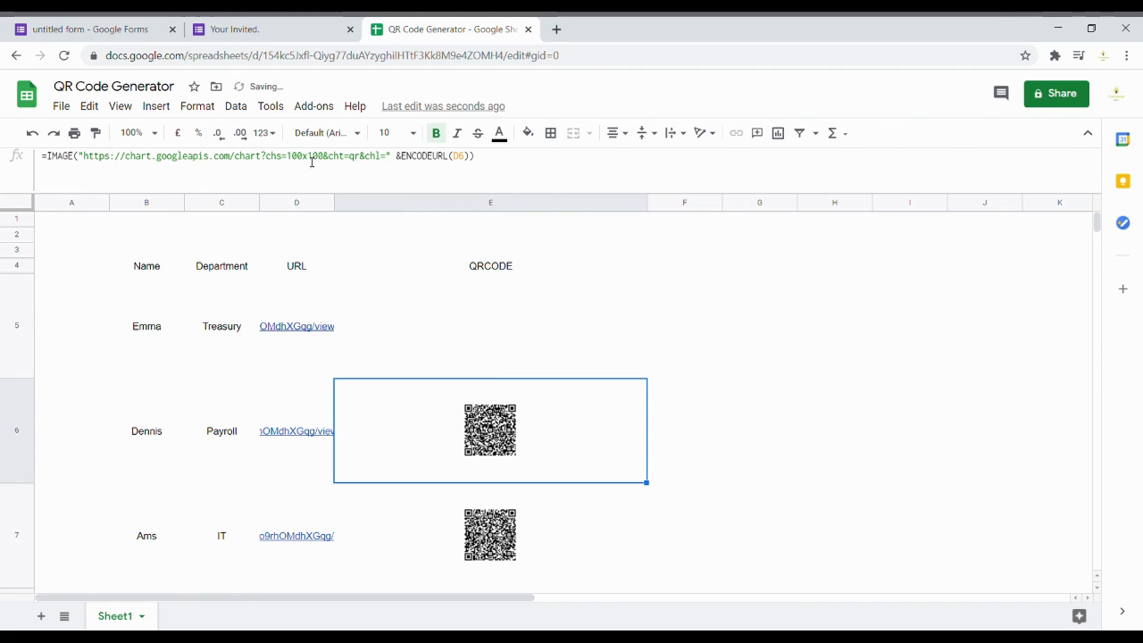
left_click(509, 314)
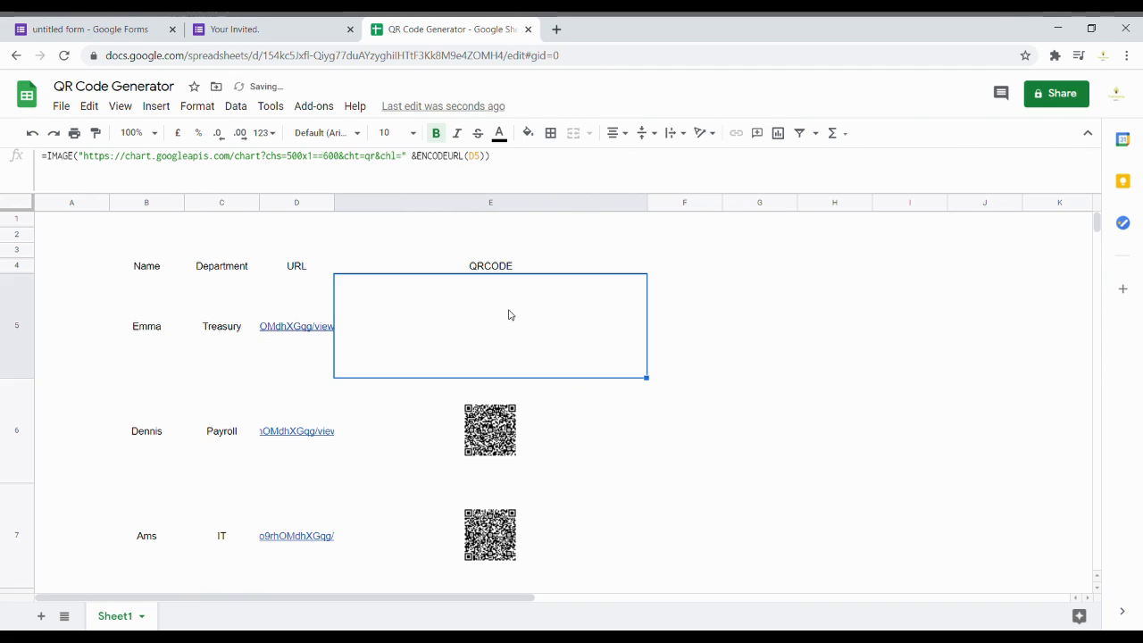
left_click(328, 164)
key("BackSpace")
key("BackSpace")
key("BackSpace")
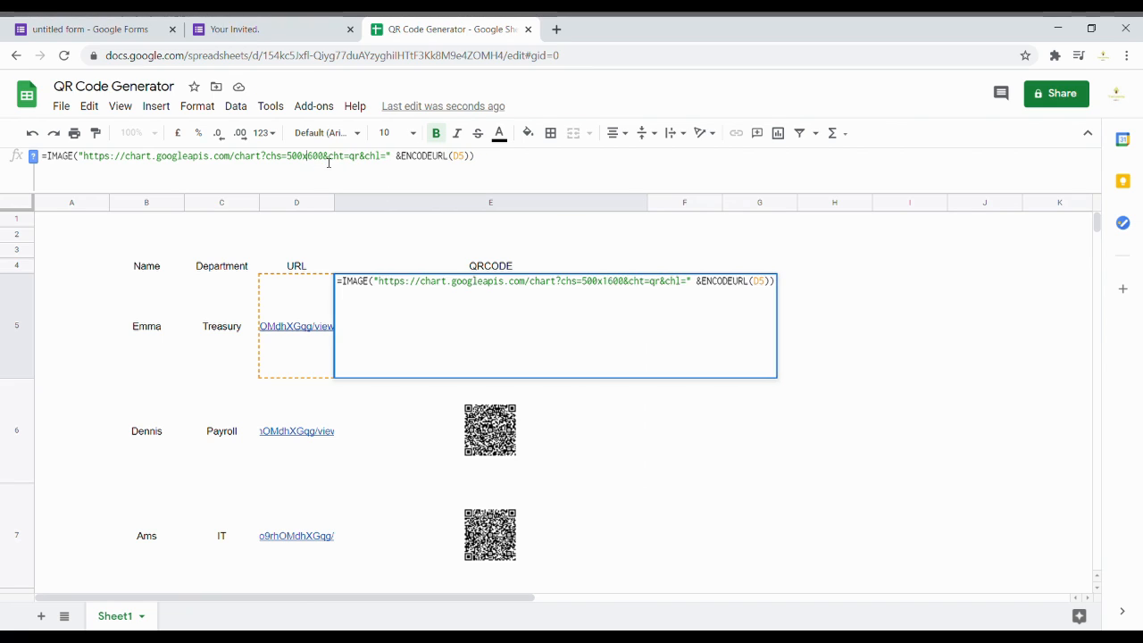
key("Return")
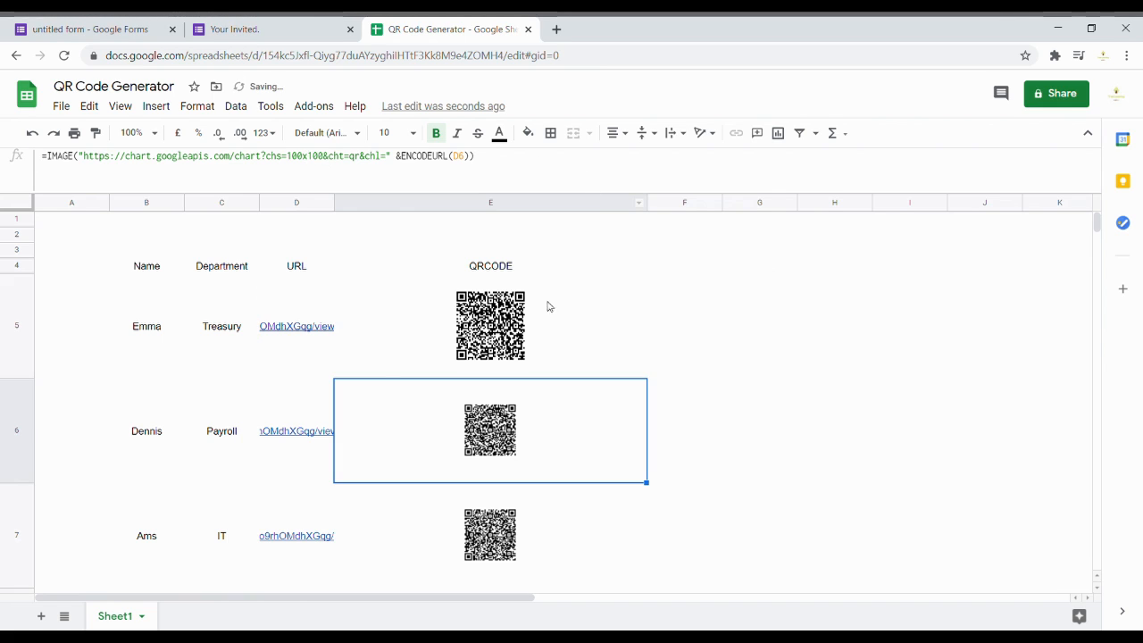
left_click(540, 313)
Step: Copy the 500x600 QR formula down column E, then open print settings with Ctrl+P
left_click_drag(648, 378, 630, 587)
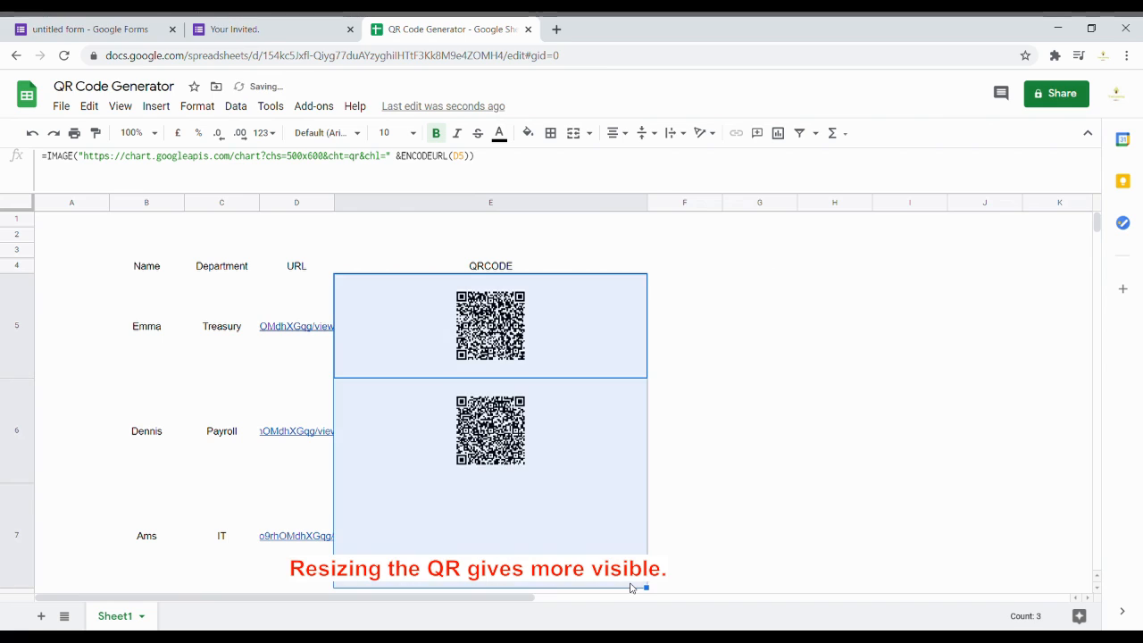
scroll(631, 588, "down", 3)
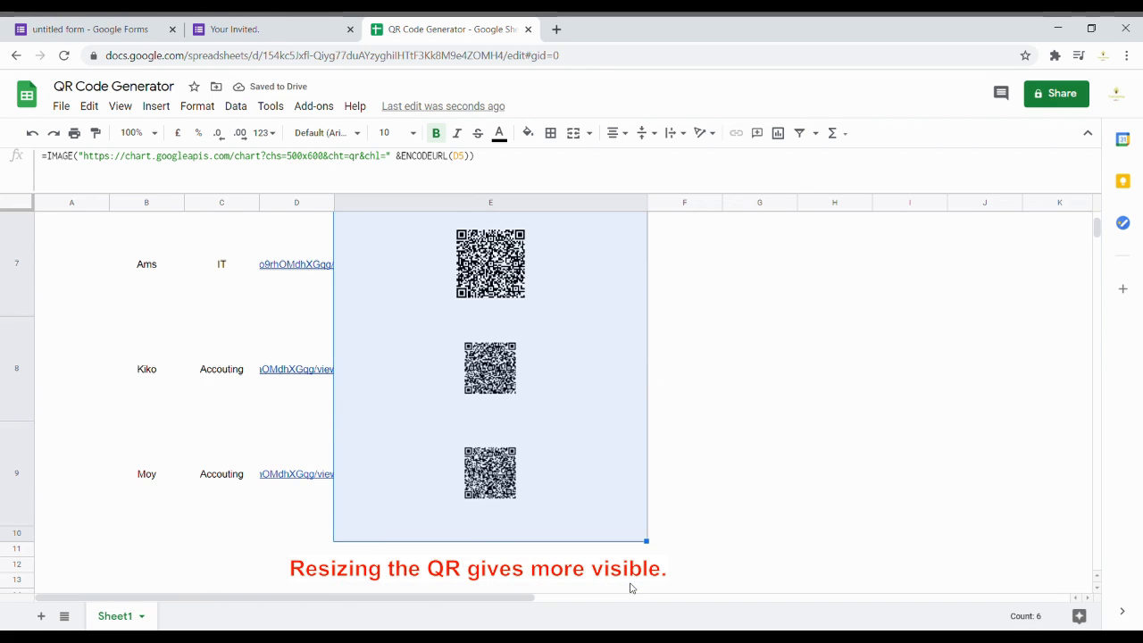
scroll(588, 469, "up", 5)
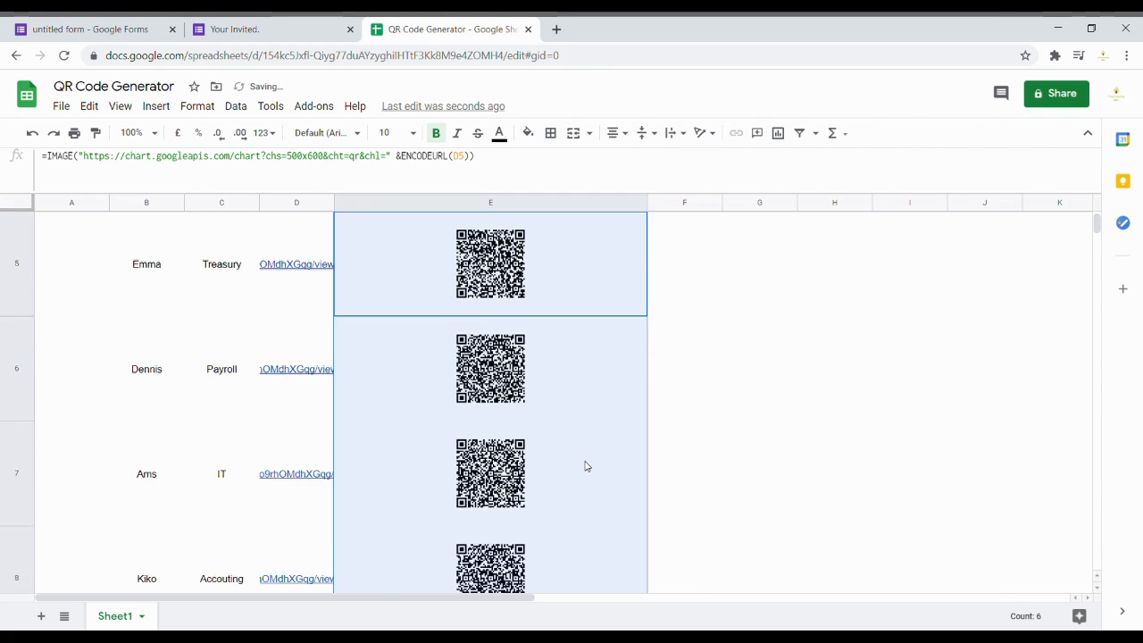
left_click(538, 307)
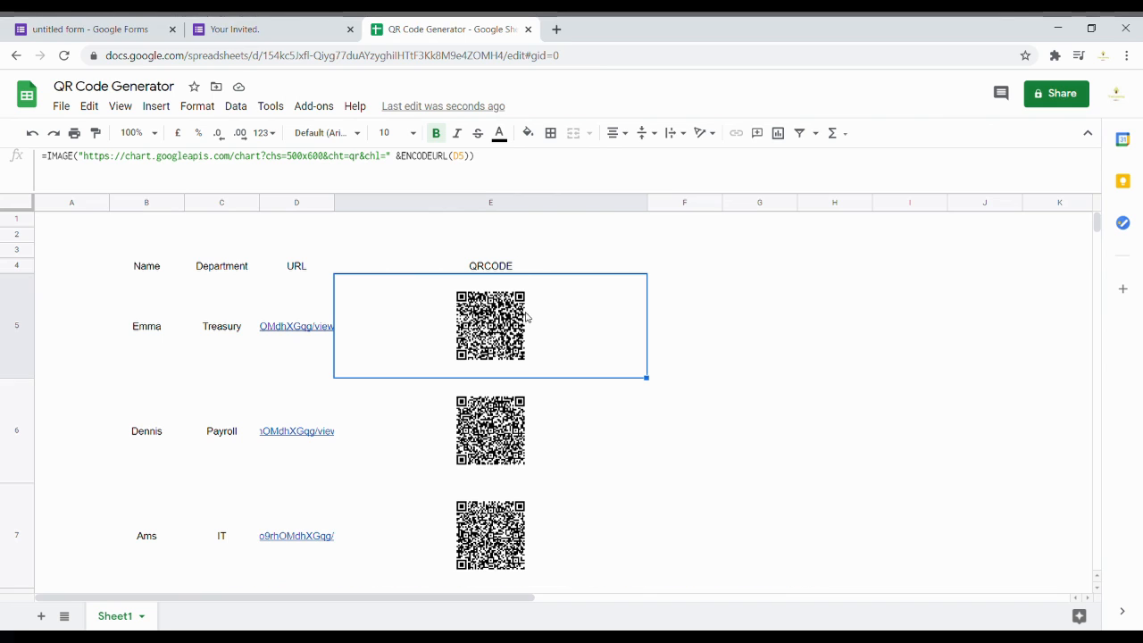
key("ctrl+p")
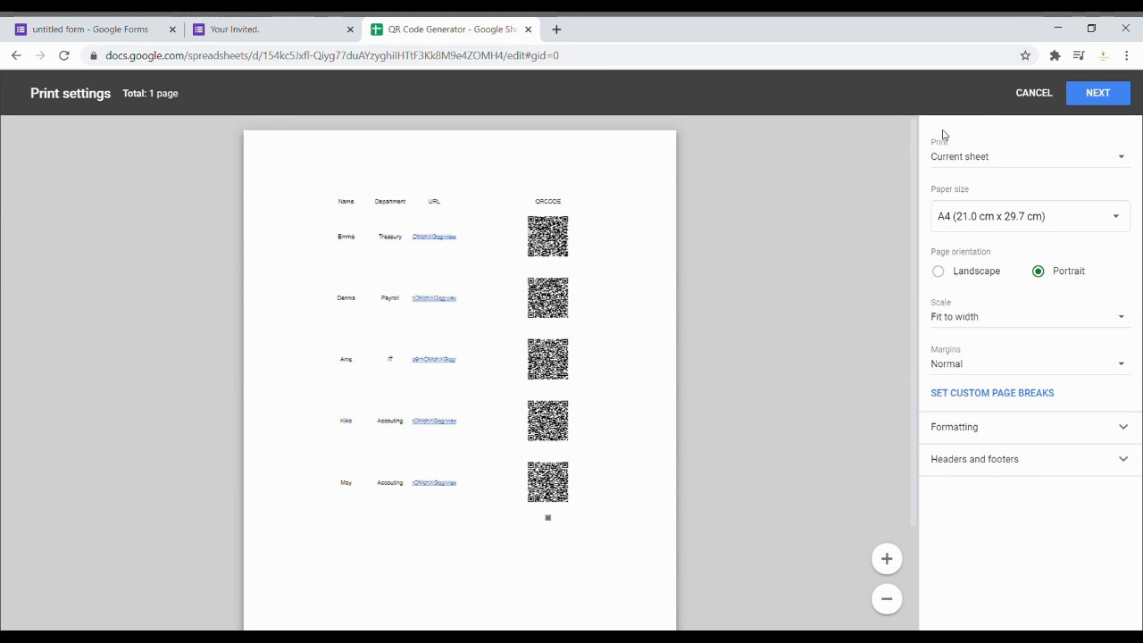
Step: Cancel print settings and step down column E to check each guest's QR code
left_click(1032, 93)
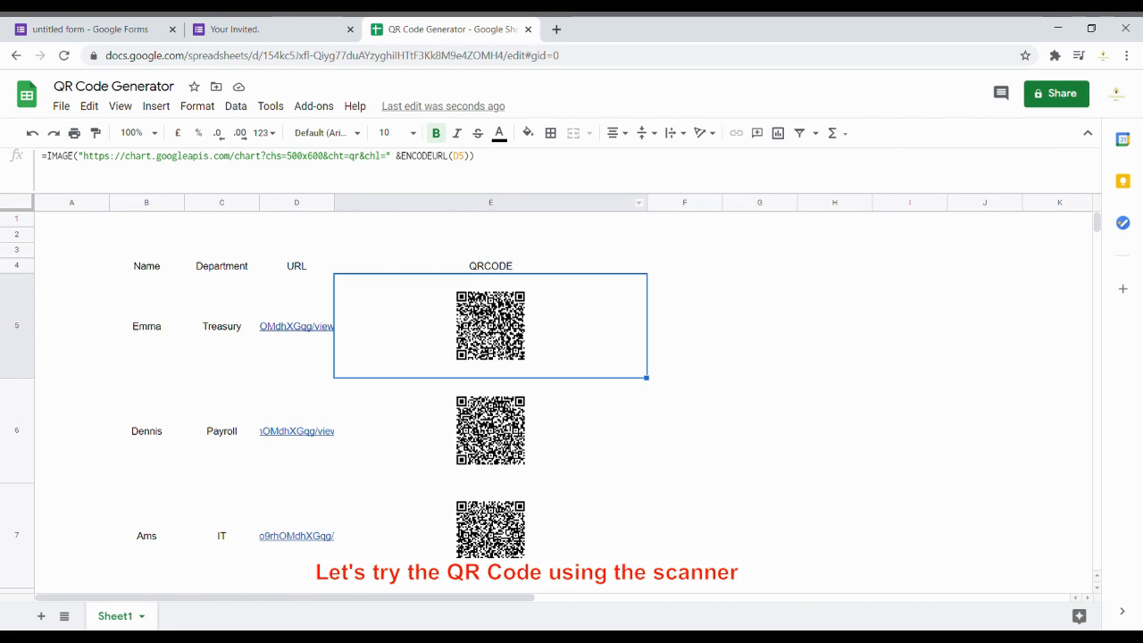
key("Down")
key("Down")
scroll(484, 437, "down", 2)
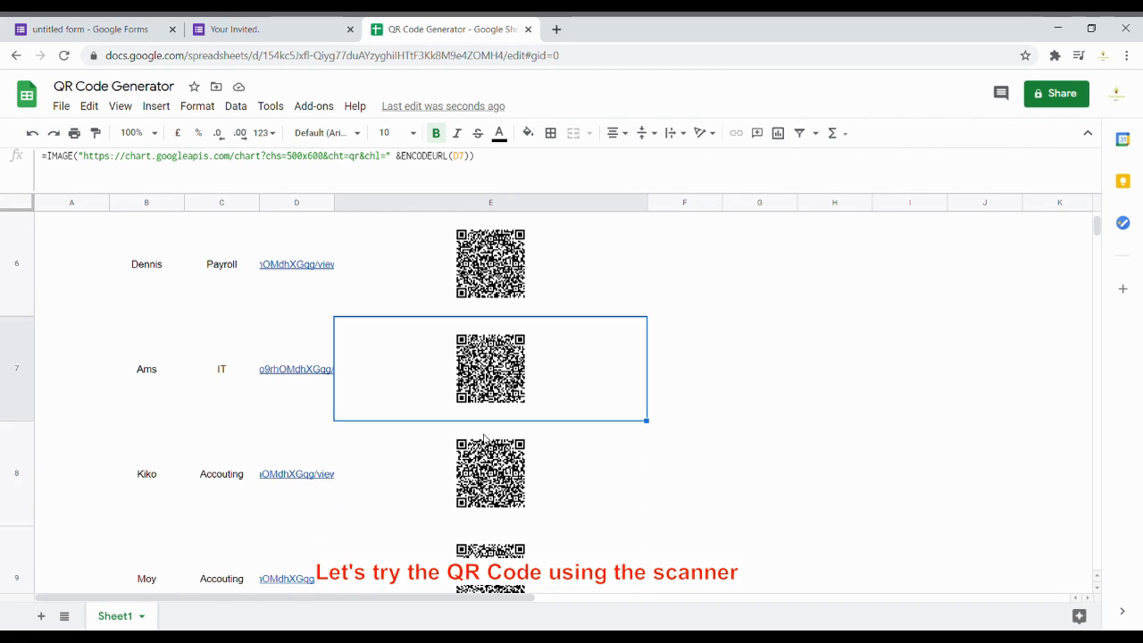
scroll(484, 442, "down", 2)
left_click(491, 428)
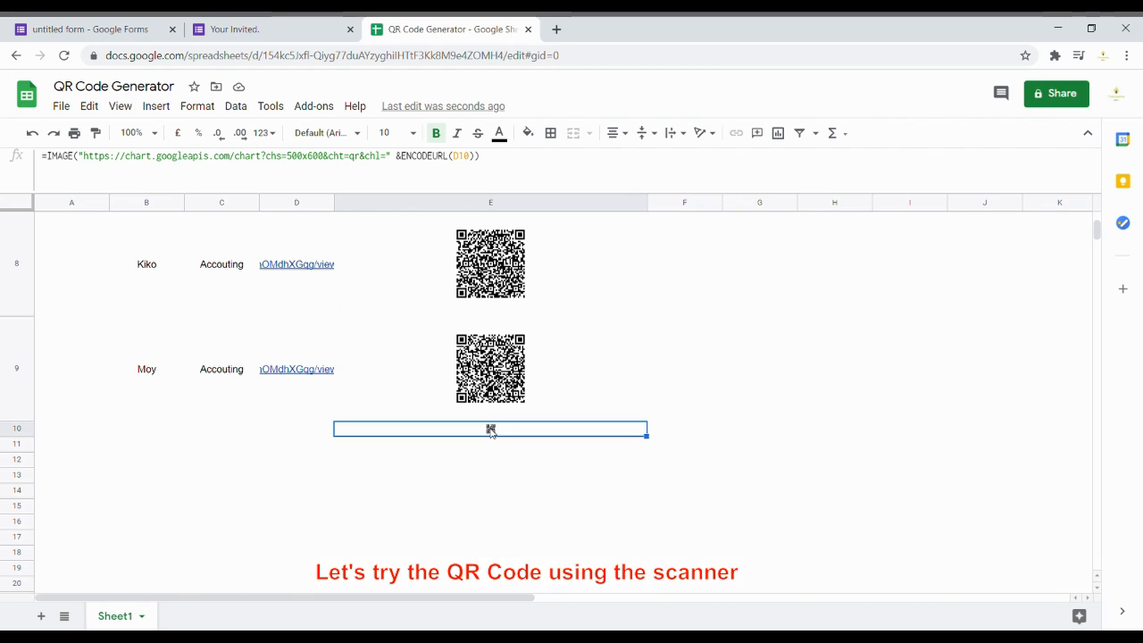
scroll(491, 432, "up", 5)
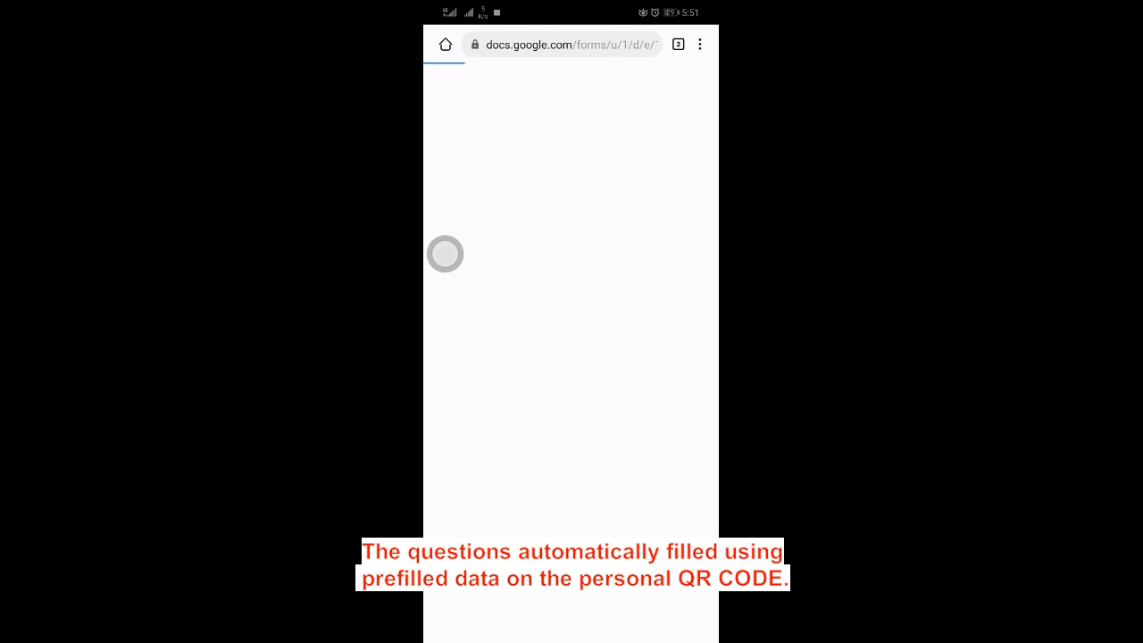
Step: Enter the guest's e-mail address in the invitation form's Email Address question
scroll(618, 497, "down", 1)
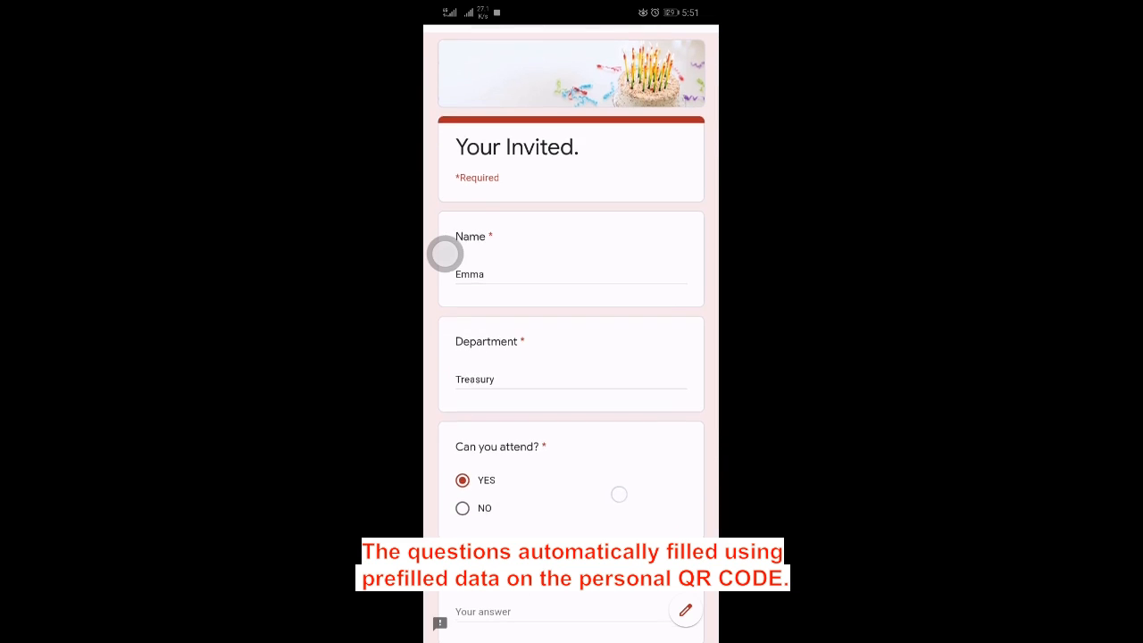
scroll(593, 504, "down", 1)
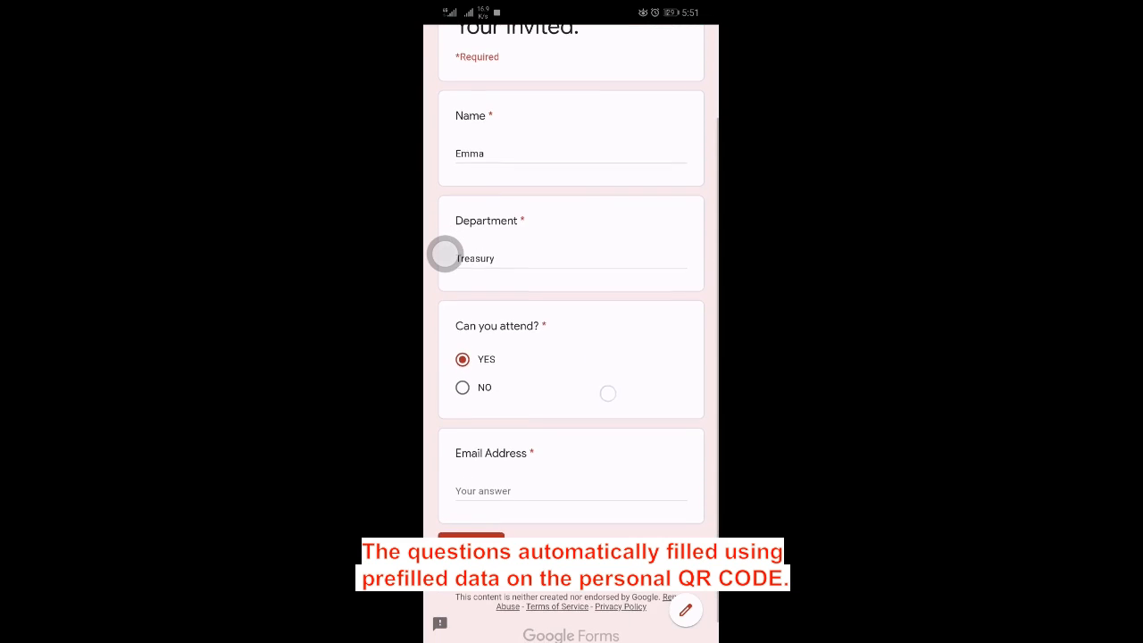
left_click(570, 498)
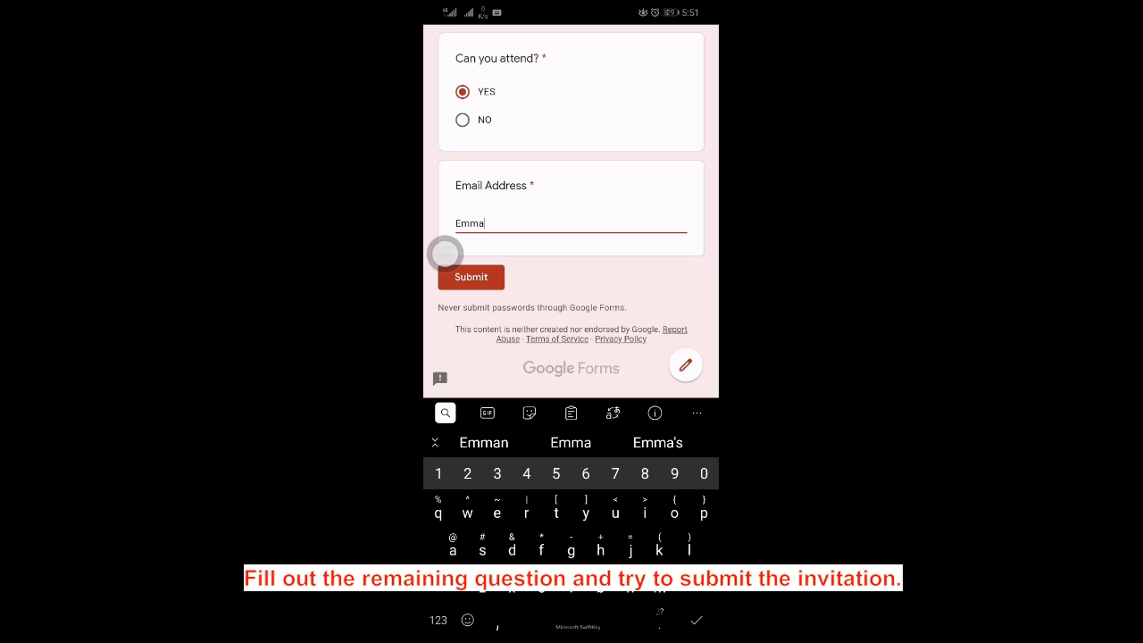
left_click(437, 620)
type("@")
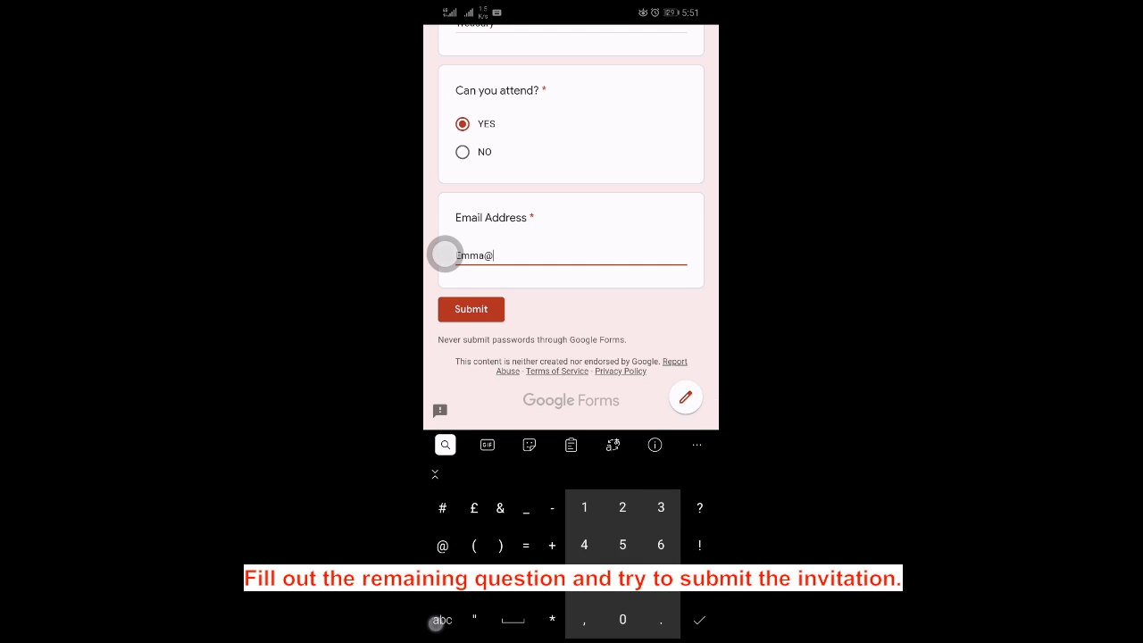
left_click(442, 619)
type("gmaul")
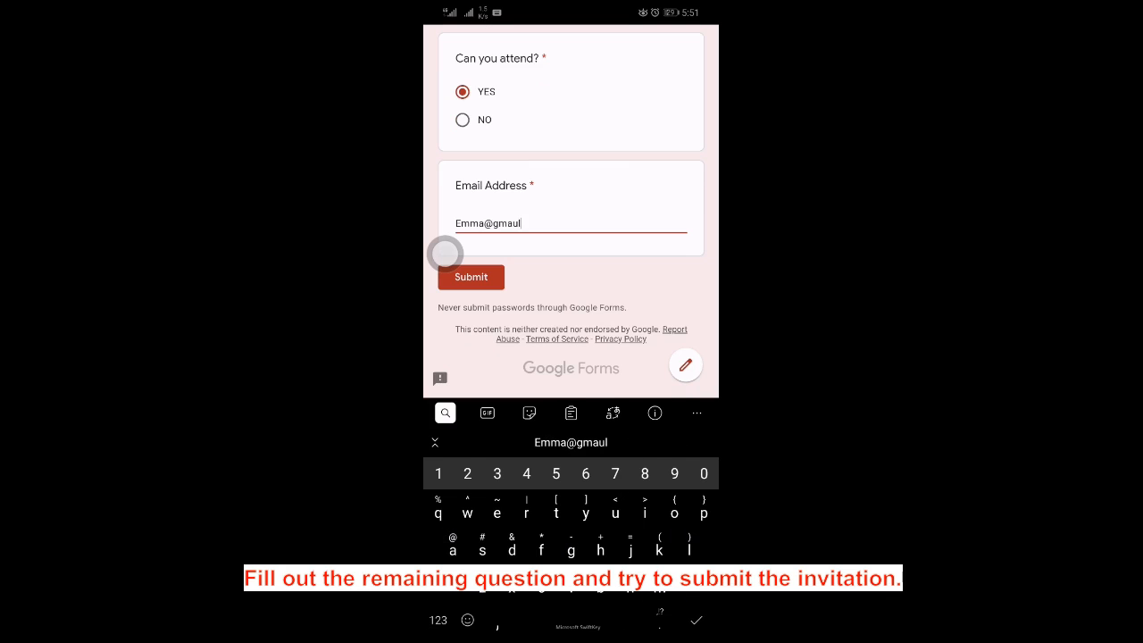
key("BackSpace")
key("BackSpace")
type("il")
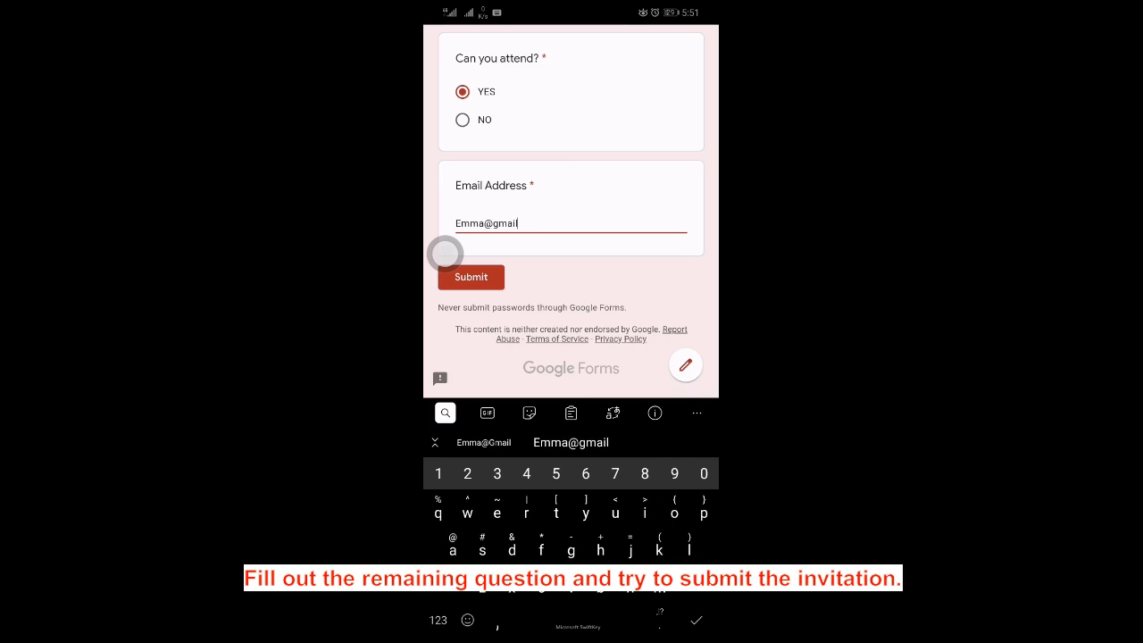
type(".com")
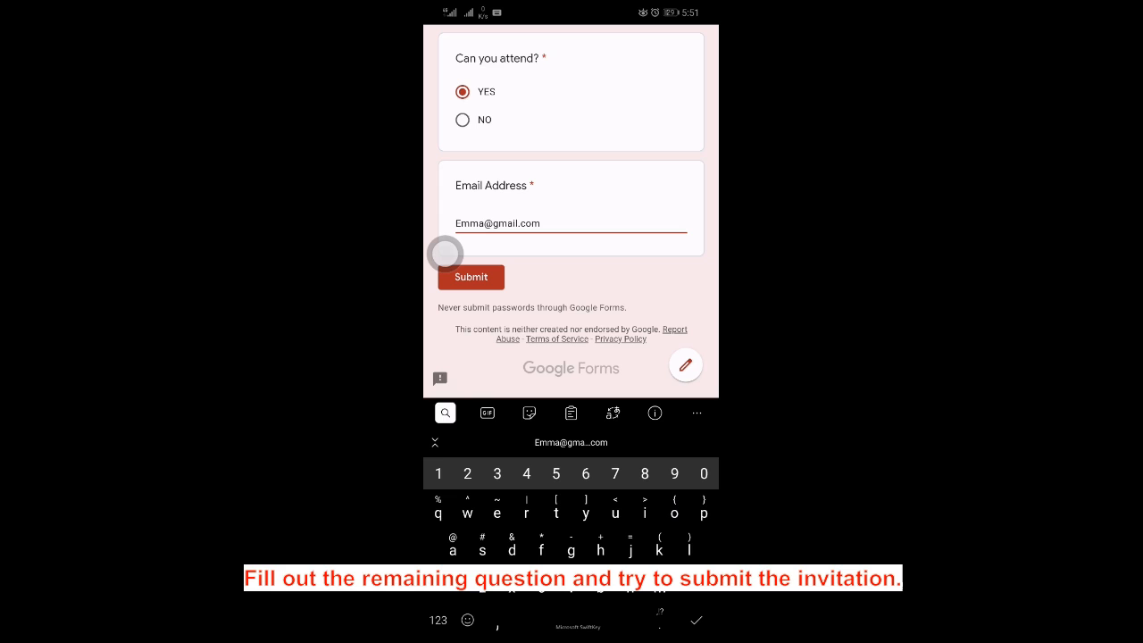
Step: Submit the completed prefilled invitation so Google Forms records the response
scroll(445, 253, "up", 10)
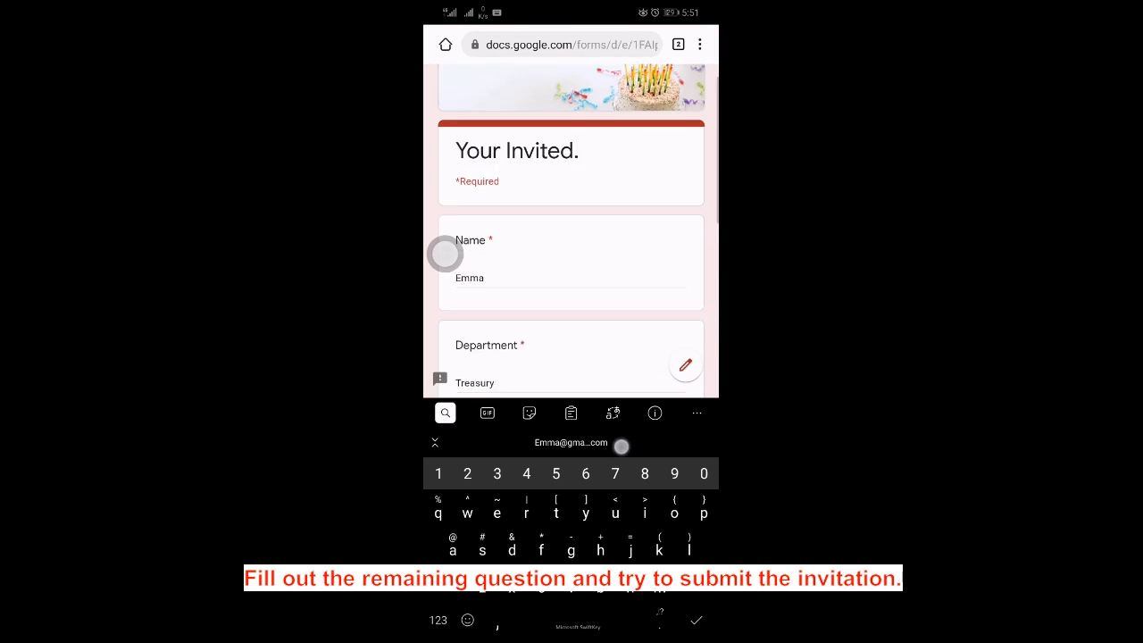
scroll(571, 268, "down", 10)
left_click(465, 321)
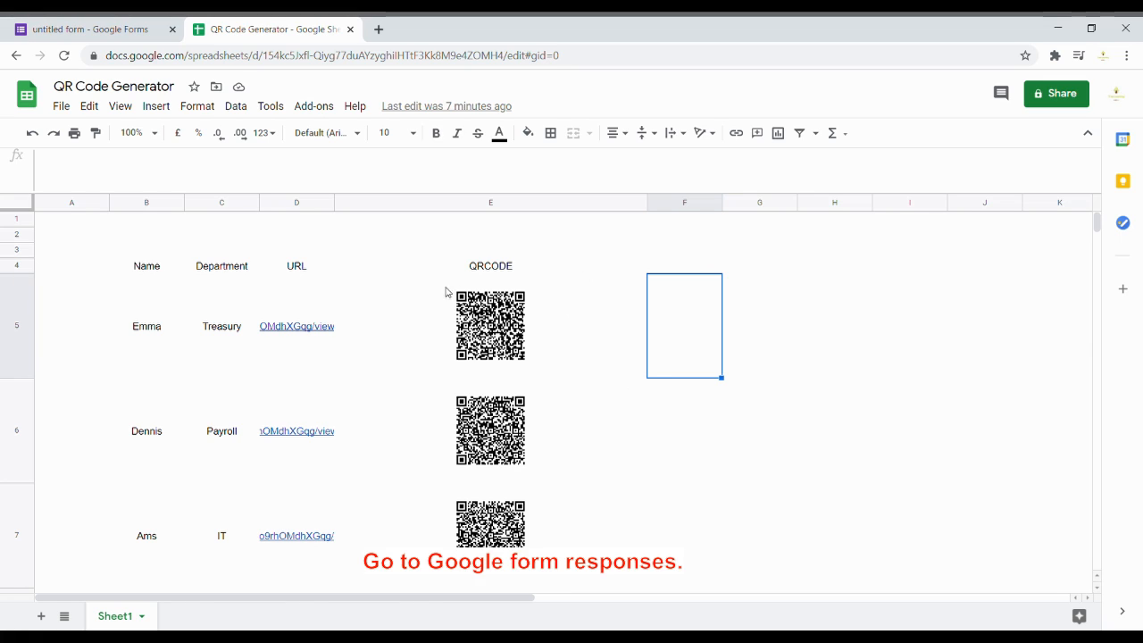
left_click(60, 30)
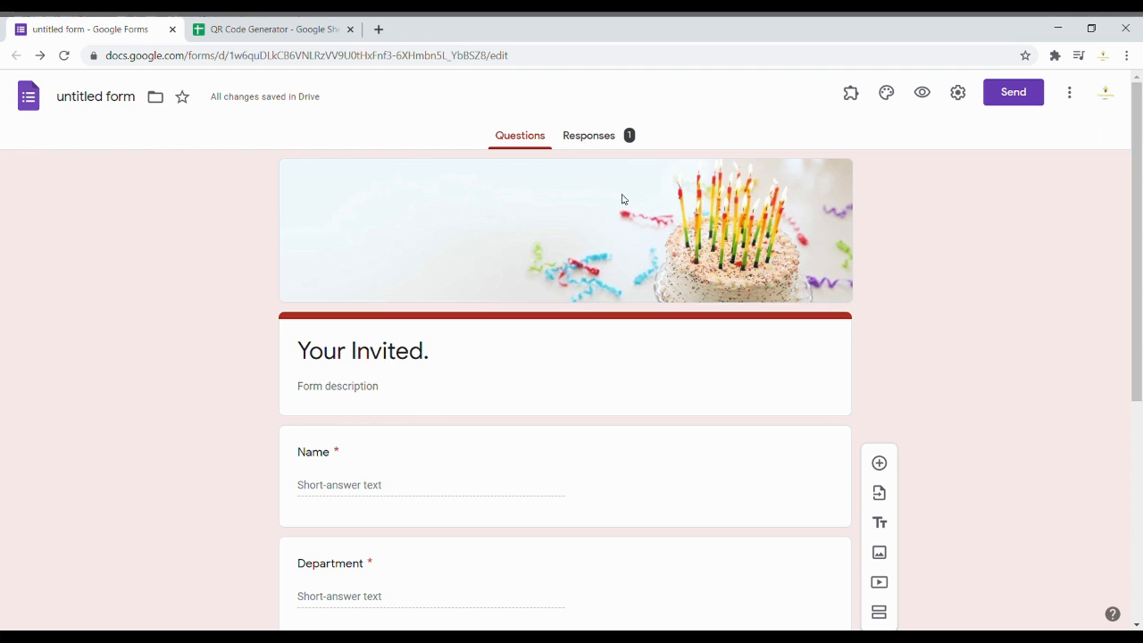
left_click(597, 147)
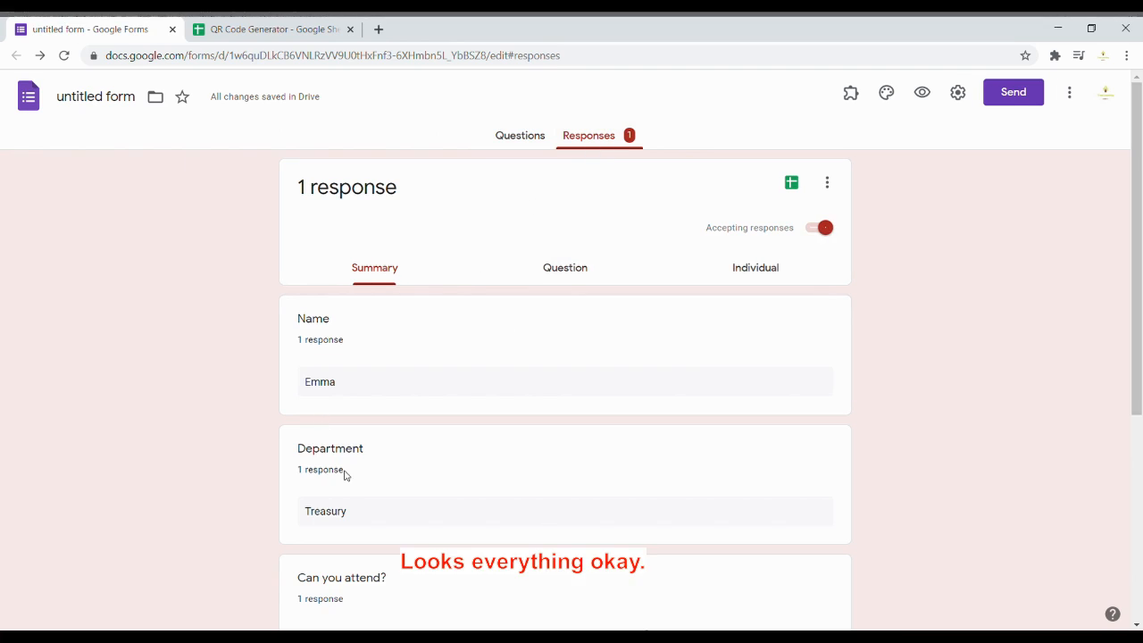
scroll(345, 474, "down", 4)
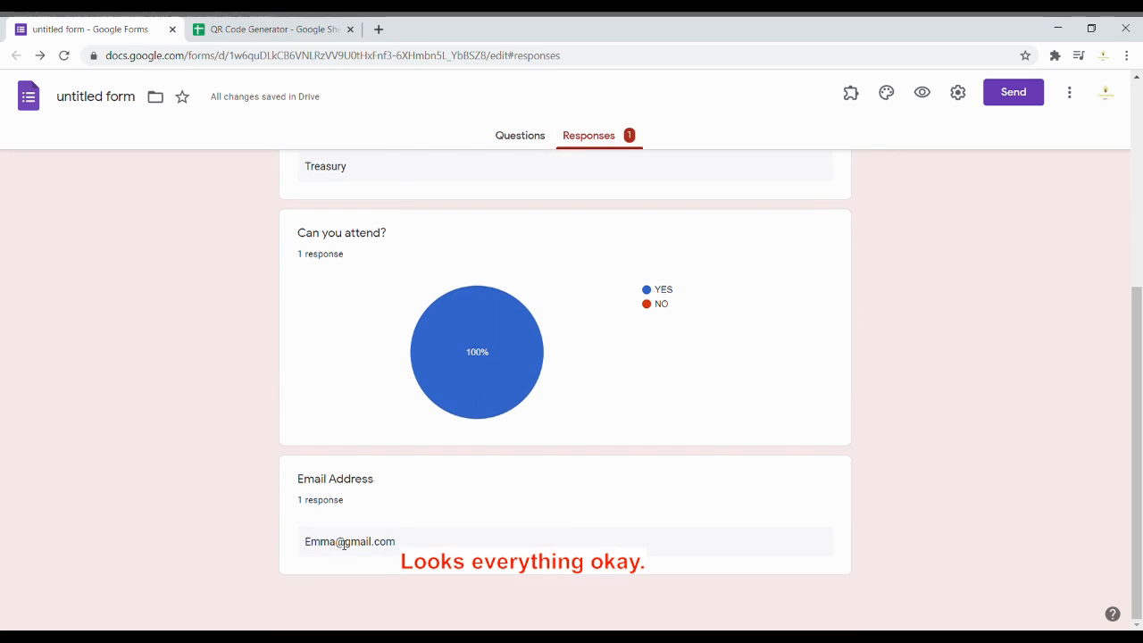
scroll(399, 524, "up", 2)
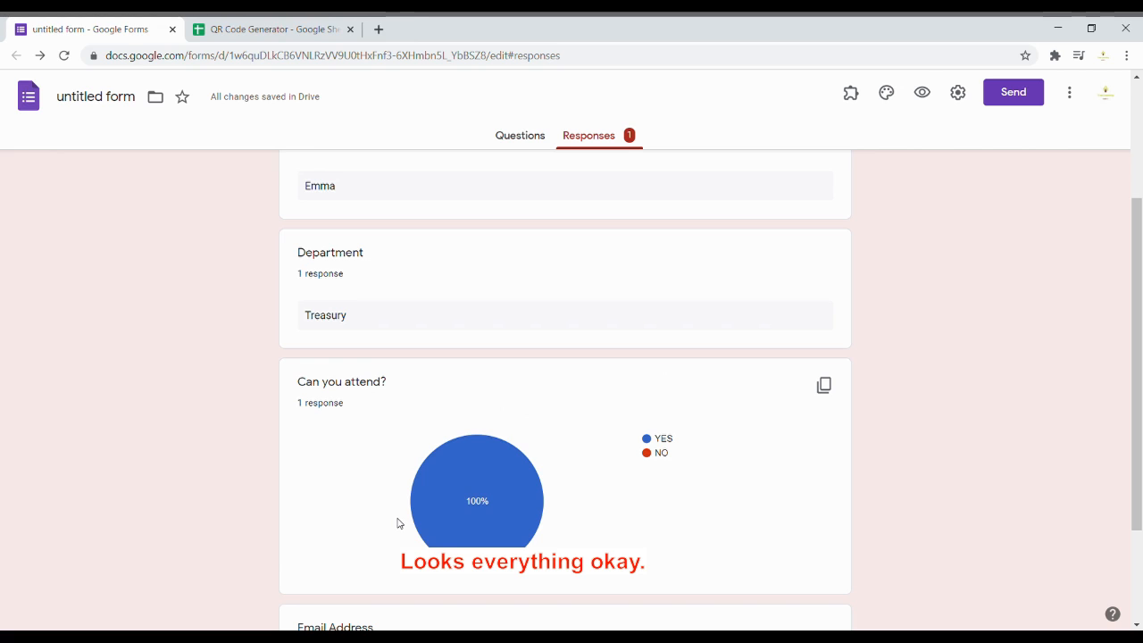
scroll(402, 521, "up", 1)
scroll(402, 521, "up", 2)
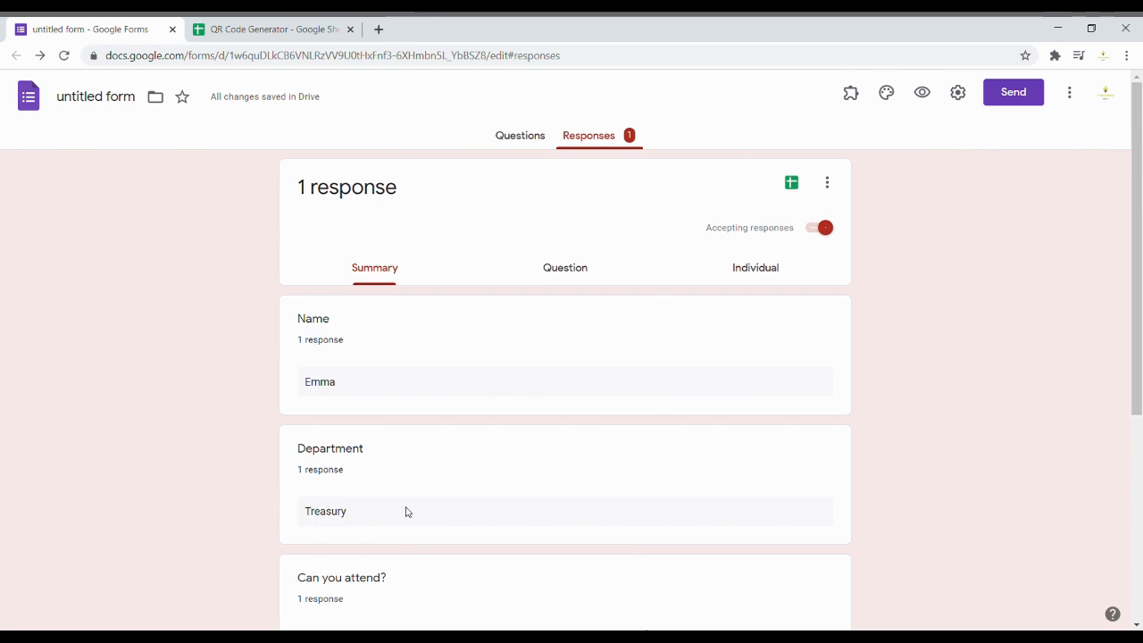
left_click(588, 272)
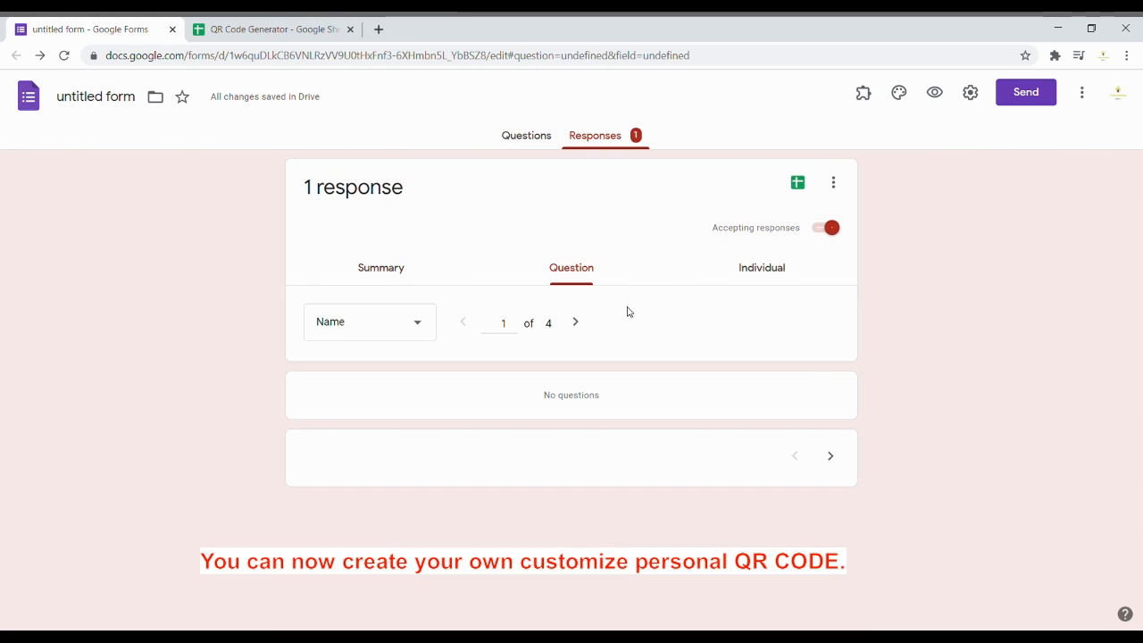
left_click(786, 269)
scroll(587, 401, "down", 3)
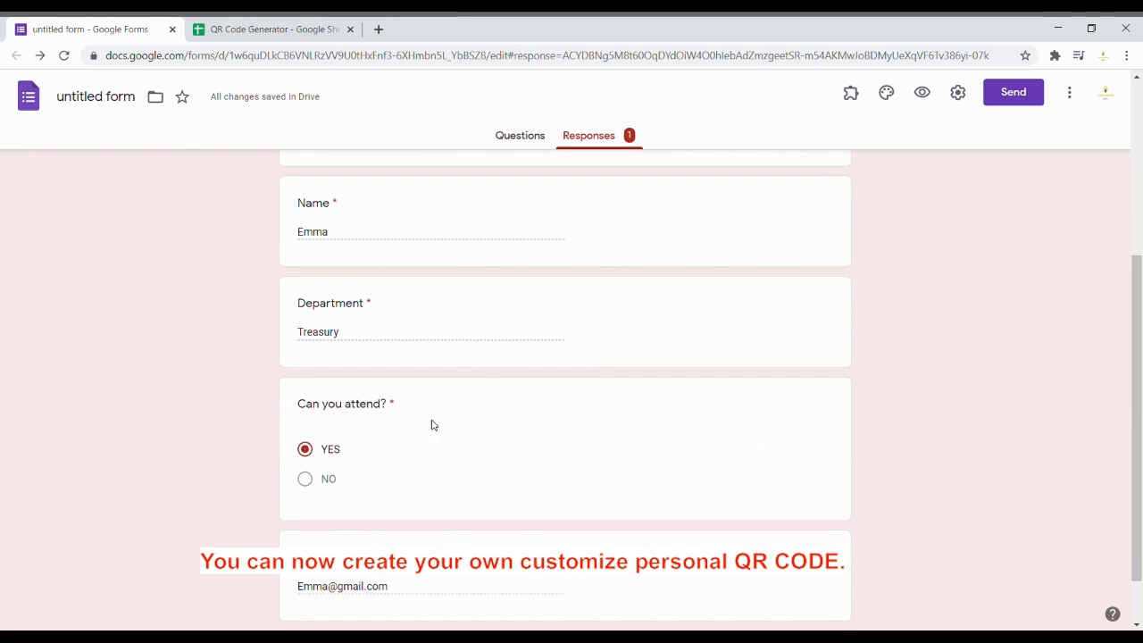
scroll(533, 184, "up", 3)
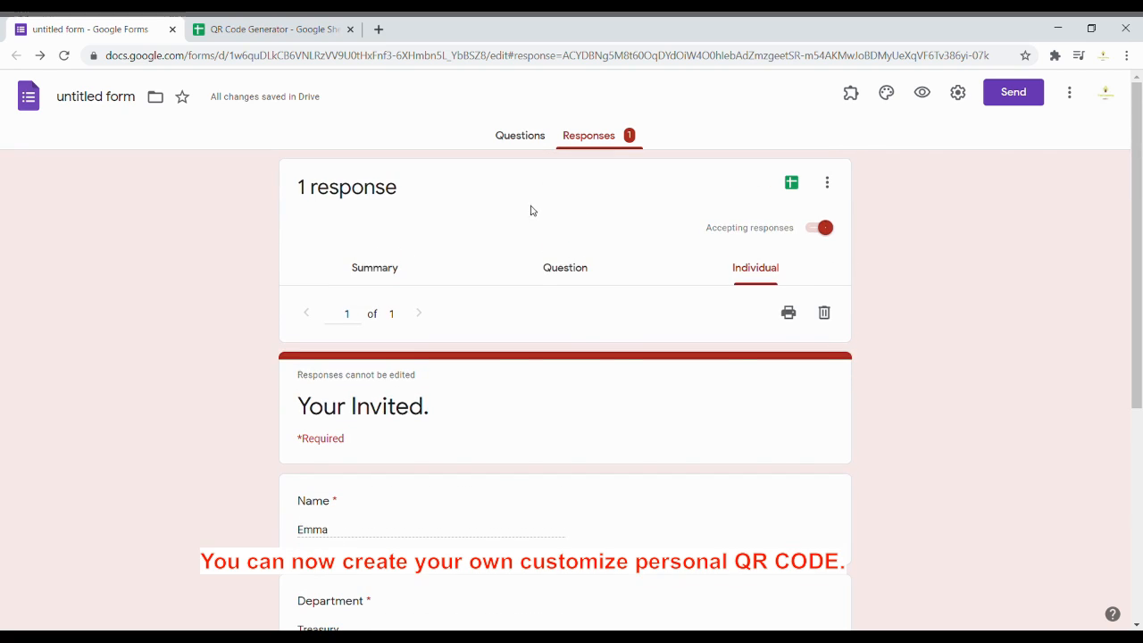
left_click(521, 143)
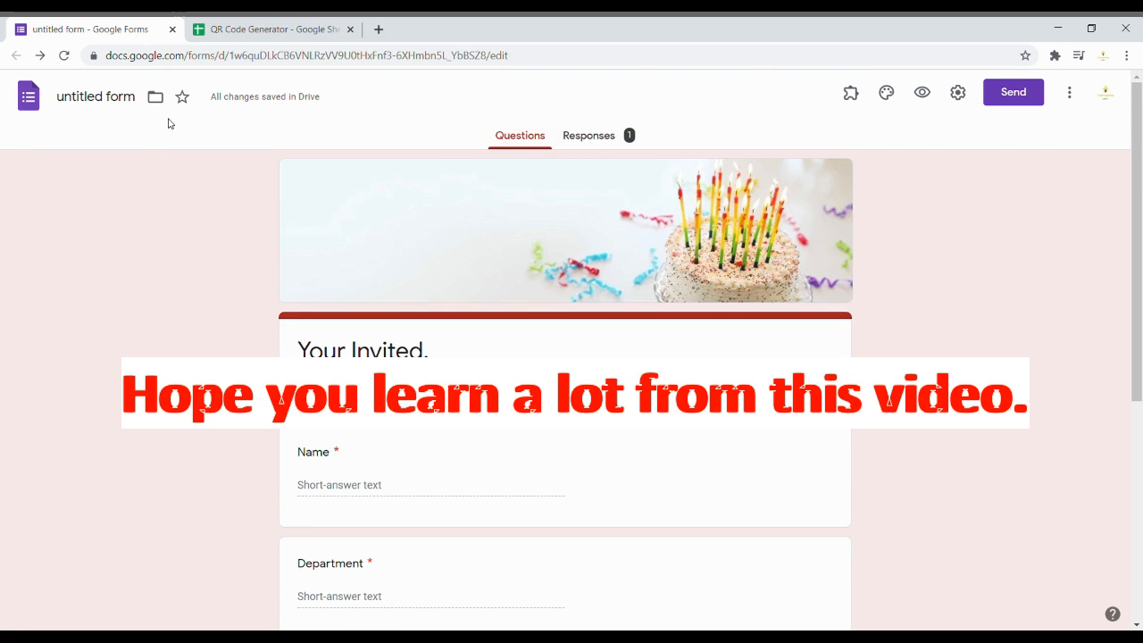
left_click(277, 30)
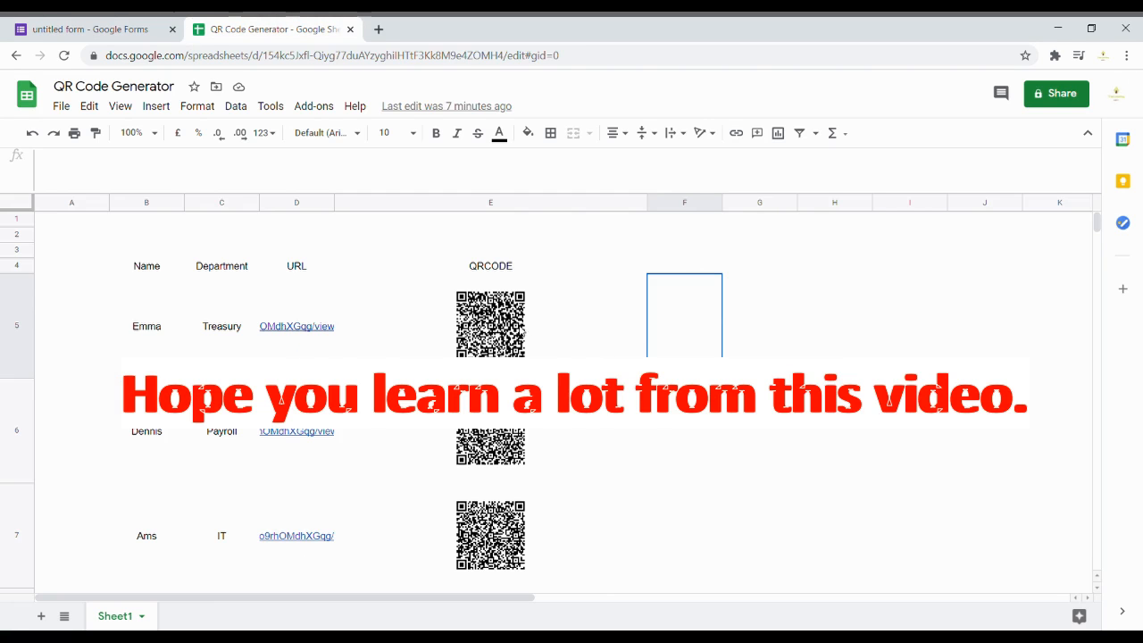